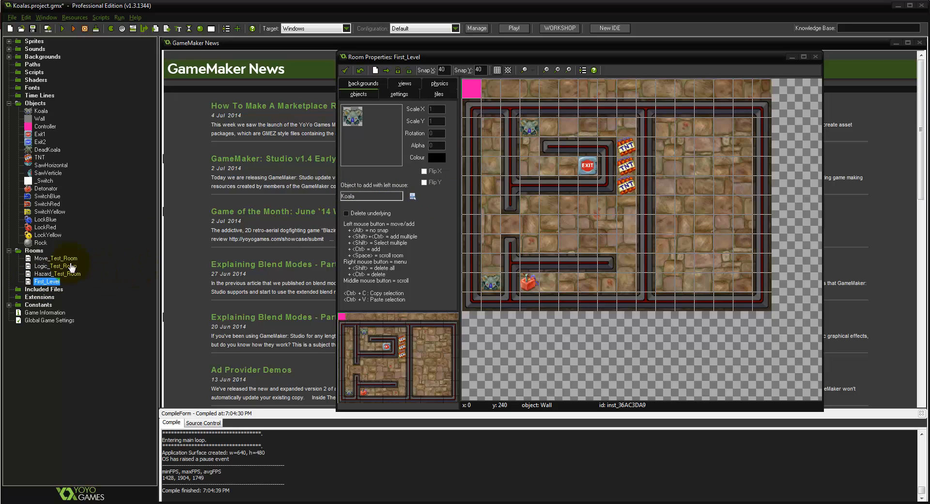
- Create a new room and name it MainMenu
right_click(39, 250)
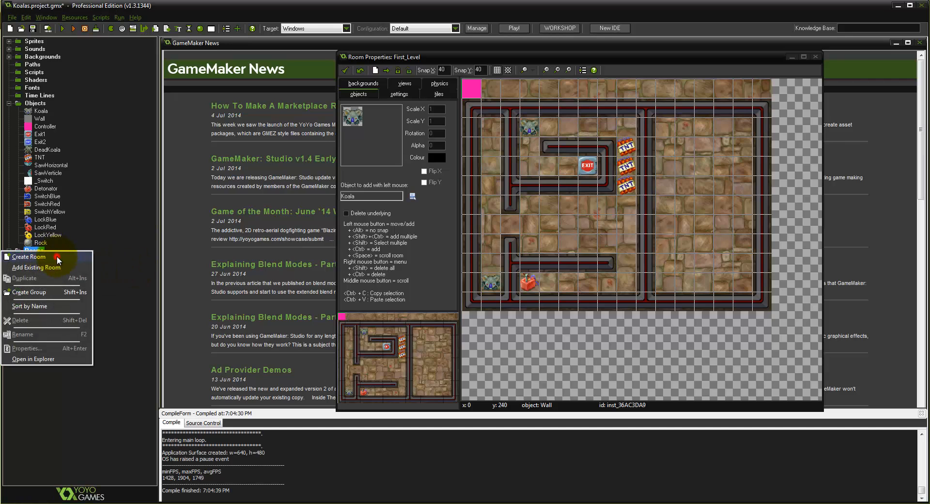
left_click(57, 256)
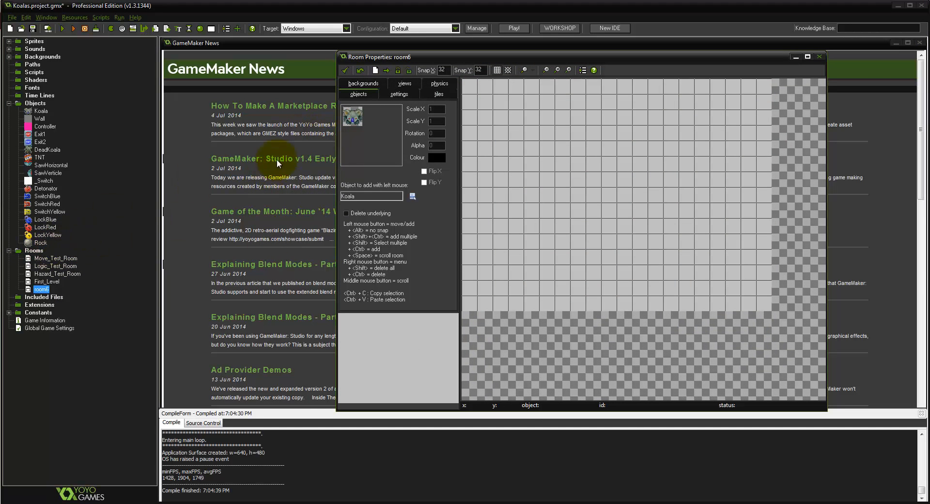
left_click(399, 94)
double_click(386, 107)
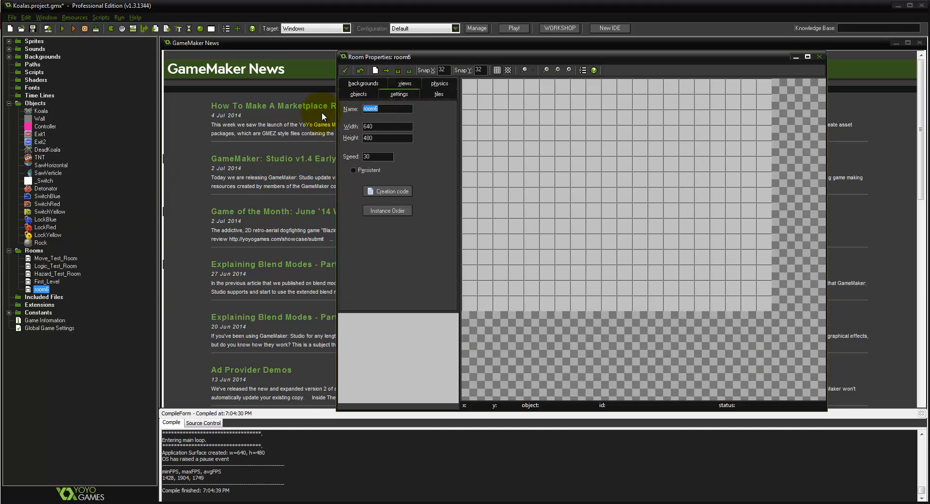
type("MainMenu")
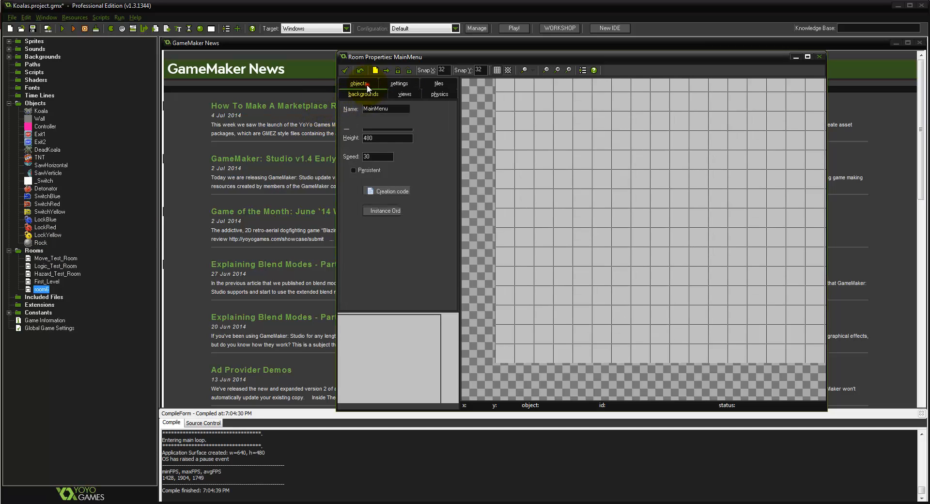
- Disable the MainMenu room's background colour, assign the "background" image to Background 0, and save the room
left_click(367, 84)
left_click(356, 109)
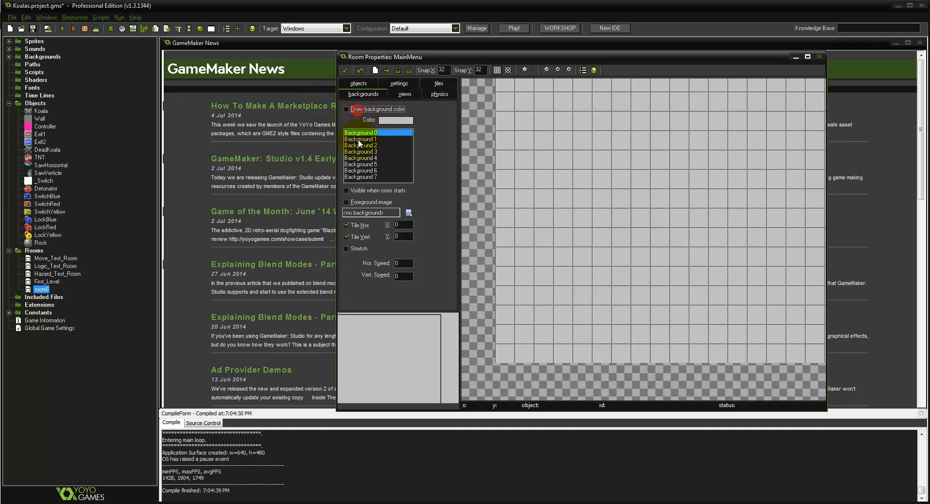
left_click(371, 212)
left_click(405, 222)
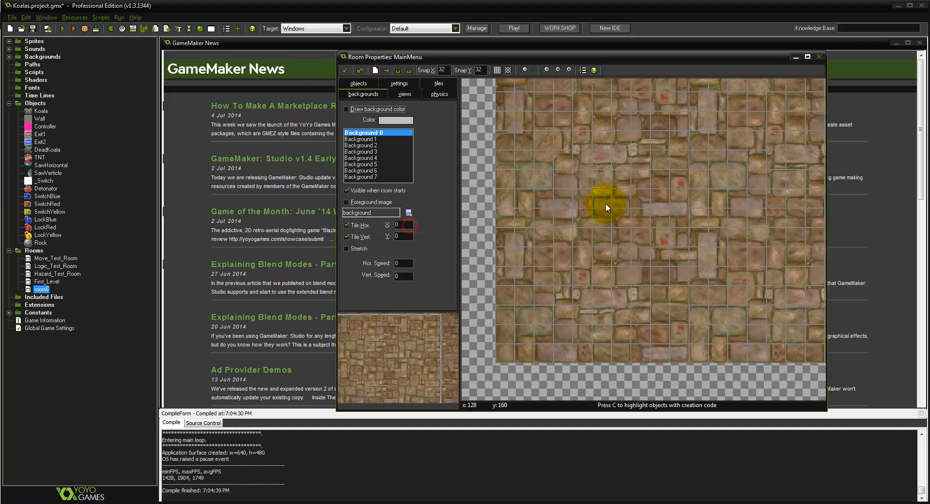
left_click(345, 71)
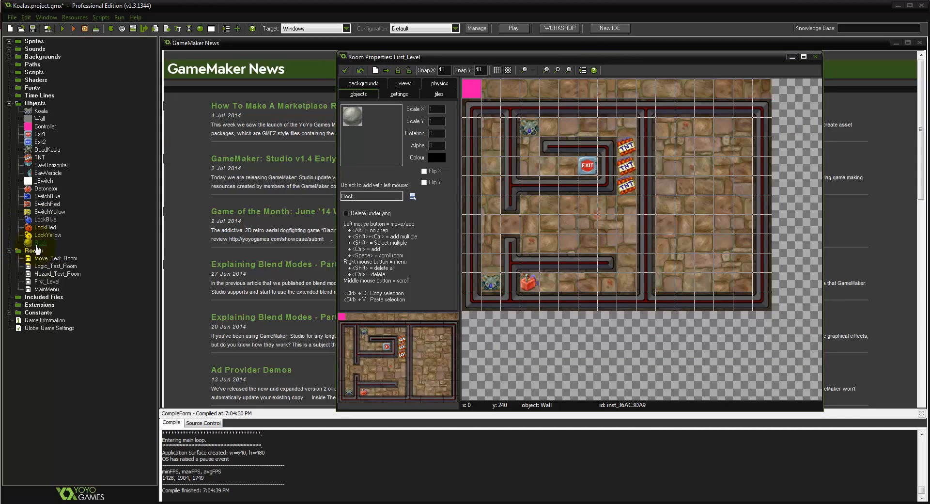
- Create another room with its background colour disabled and the "background" image assigned to Background 0
right_click(37, 251)
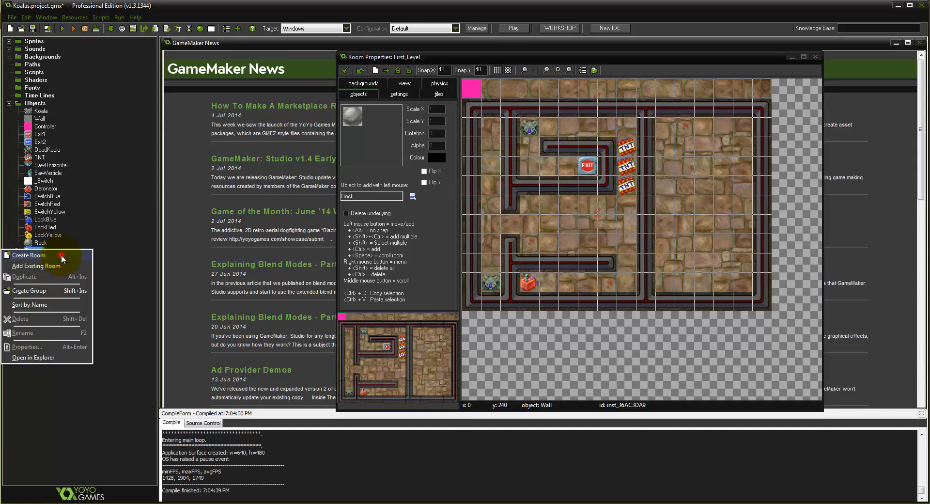
left_click(61, 254)
left_click(370, 85)
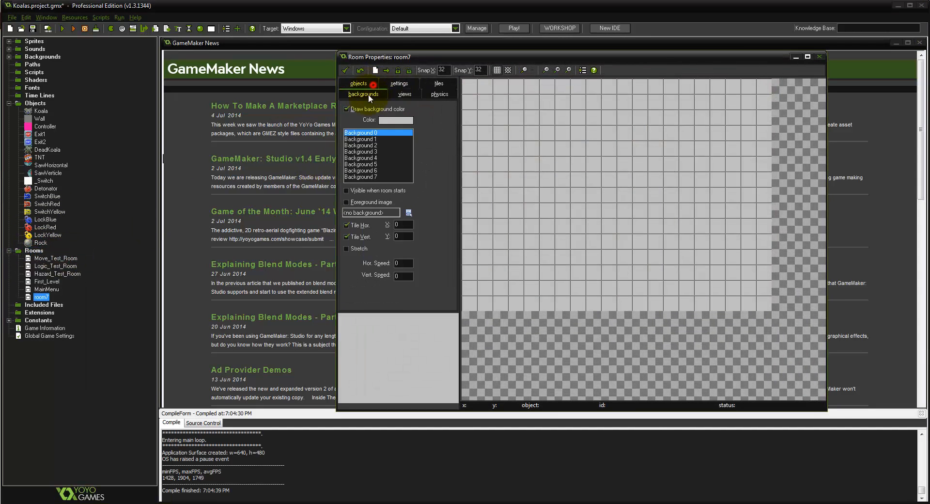
left_click(409, 212)
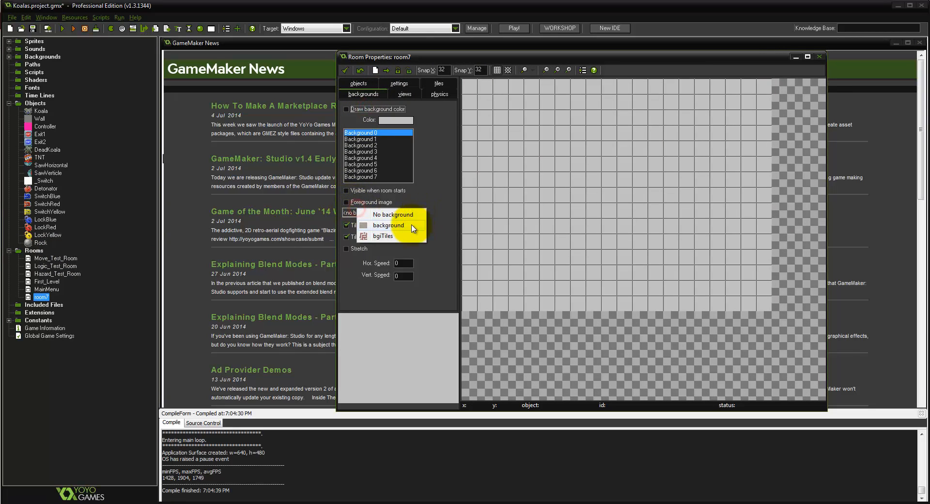
left_click(409, 236)
- Name the new room Victory and save it
left_click(406, 94)
left_click(400, 83)
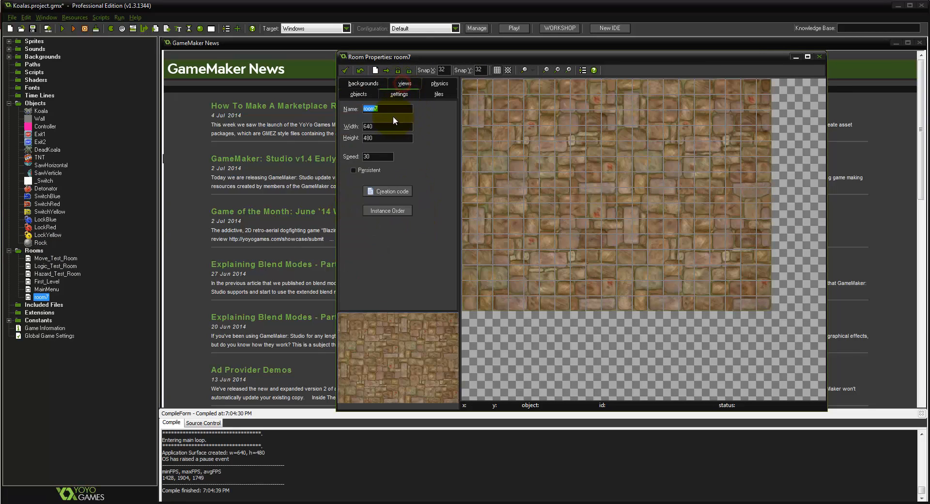
type("Victory")
left_click(346, 70)
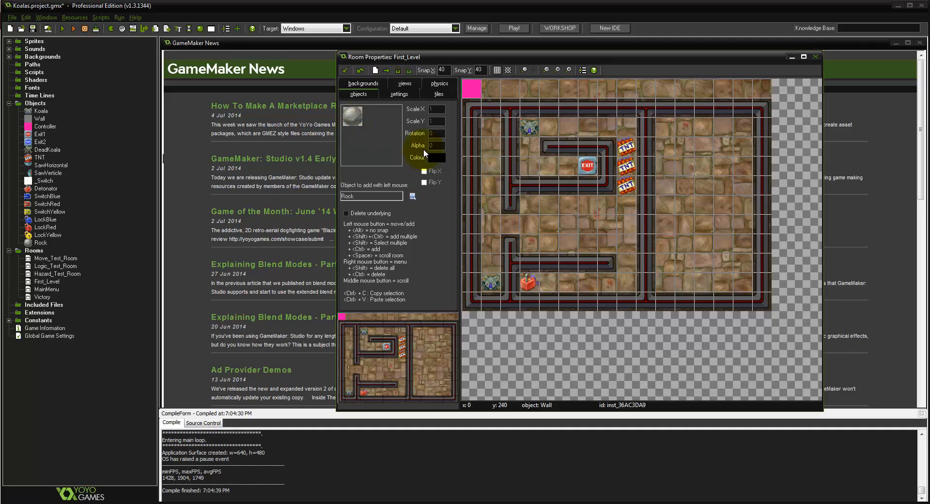
- Reorder the rooms so MainMenu, First_Level and Victory come first, ahead of the test rooms
left_click(54, 259)
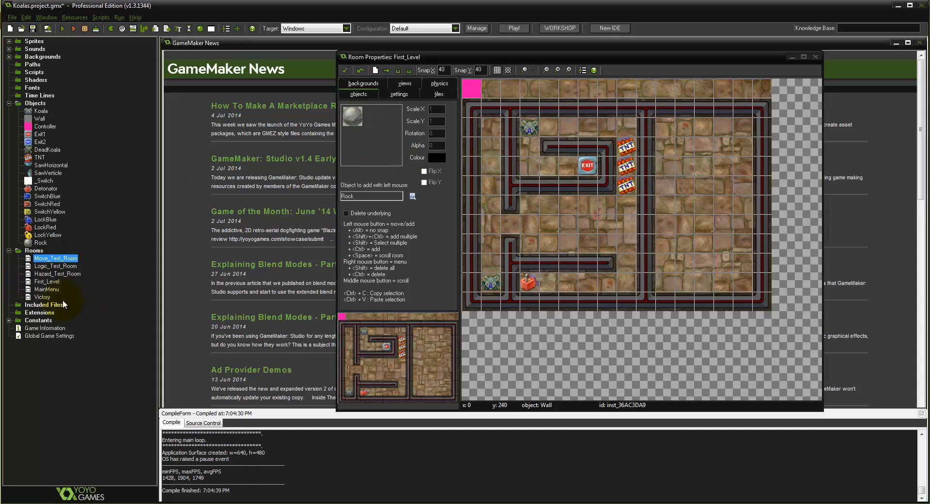
left_click_drag(47, 289, 51, 259)
left_click_drag(48, 289, 55, 265)
left_click_drag(45, 297, 57, 276)
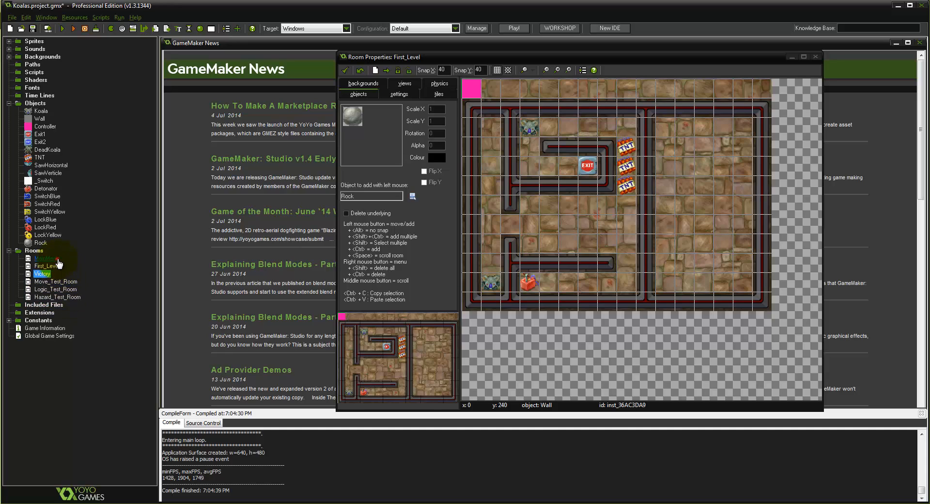
- Move Logic_Test_Room to the start of the room list and back down to the end, below Hazard_Test_Room
left_click(57, 259)
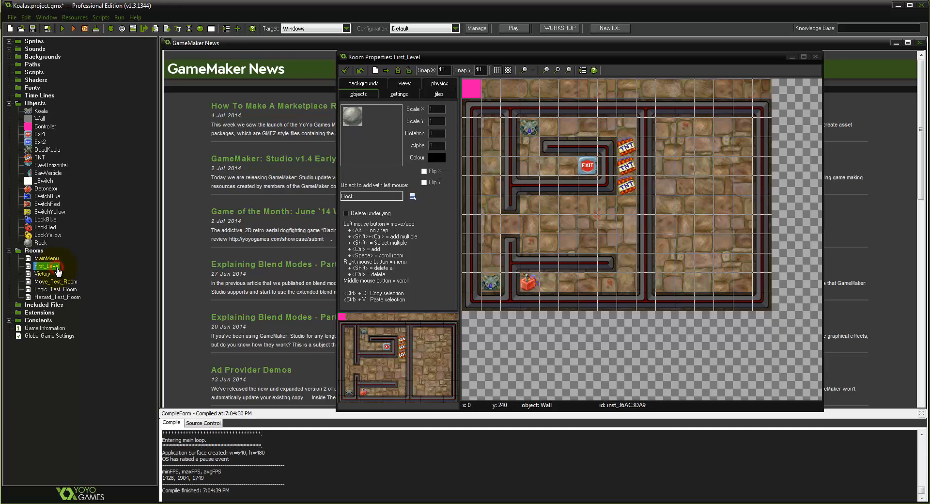
left_click(43, 274)
left_click(59, 283)
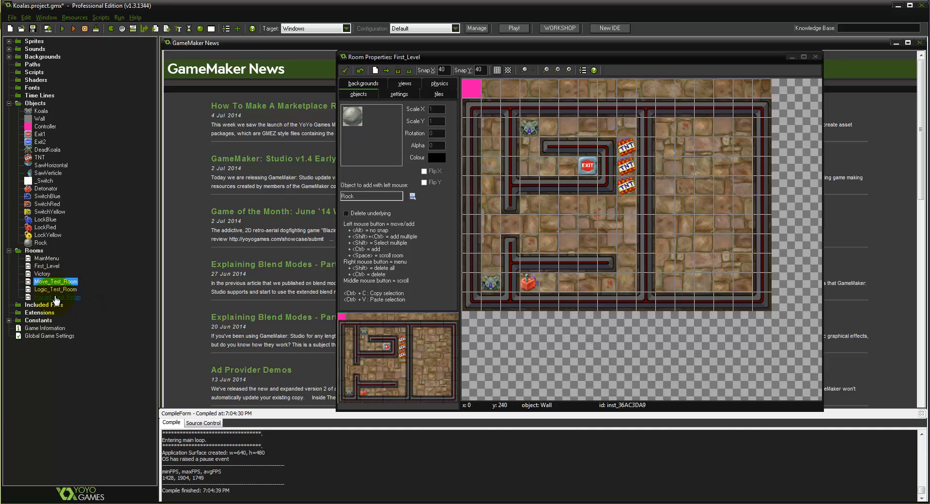
left_click_drag(66, 296, 52, 259)
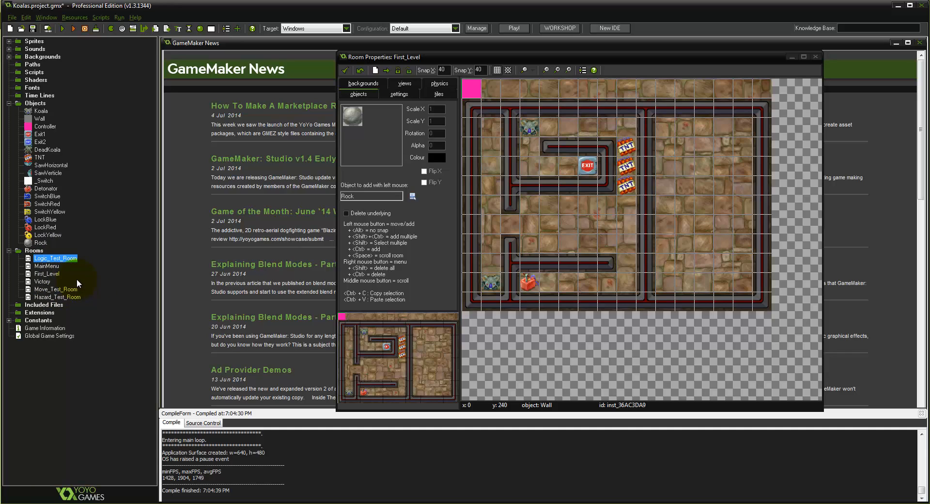
left_click_drag(59, 259, 73, 299)
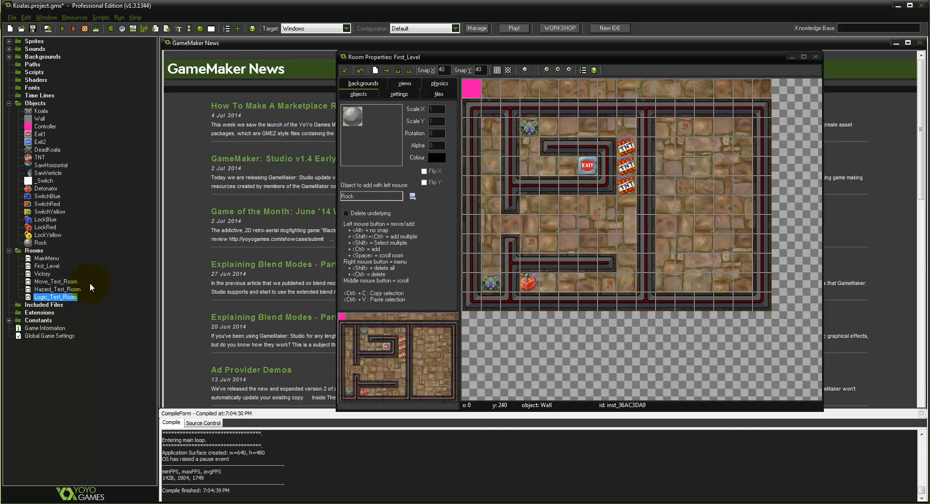
- Create a new object named GameTitle and assign it the sprTitle sprite from the GUI group
right_click(42, 104)
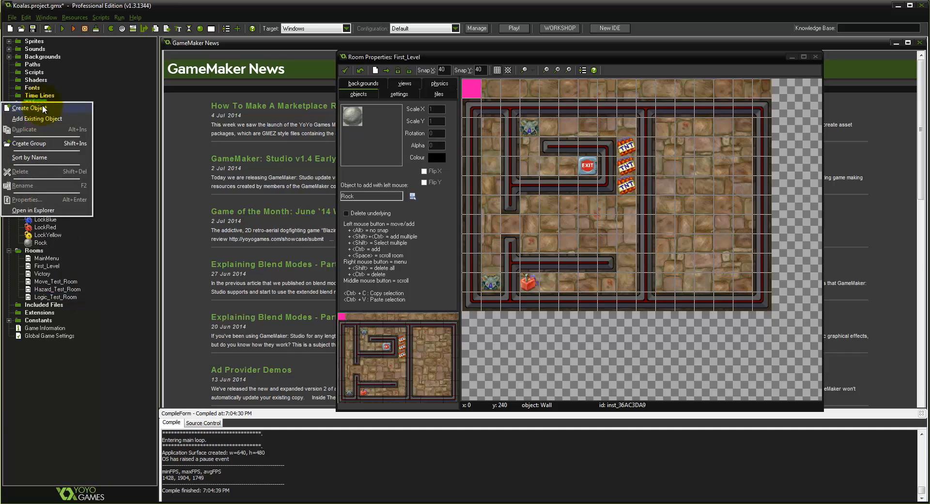
left_click(42, 106)
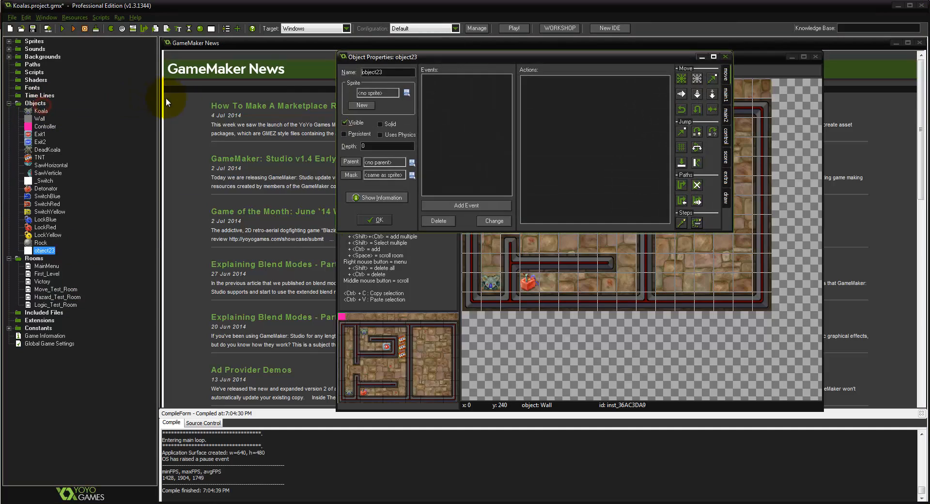
double_click(390, 74)
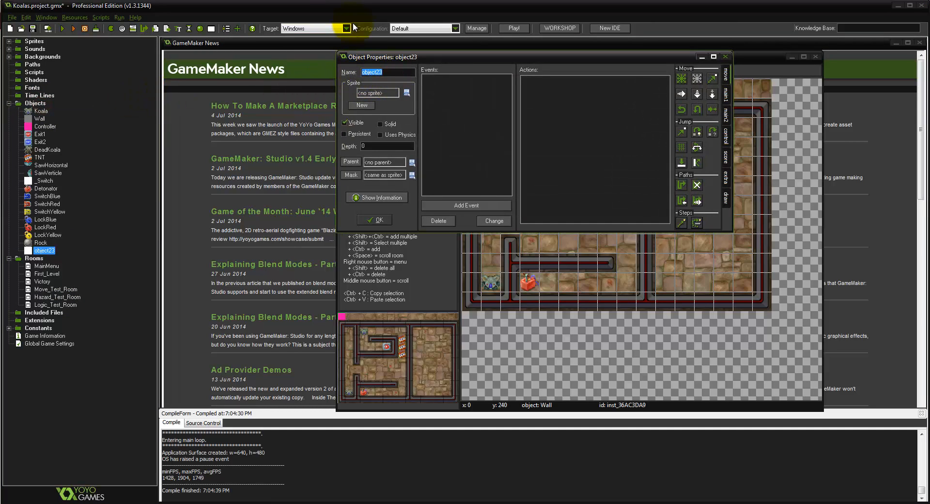
type("GameTitle")
left_click(383, 93)
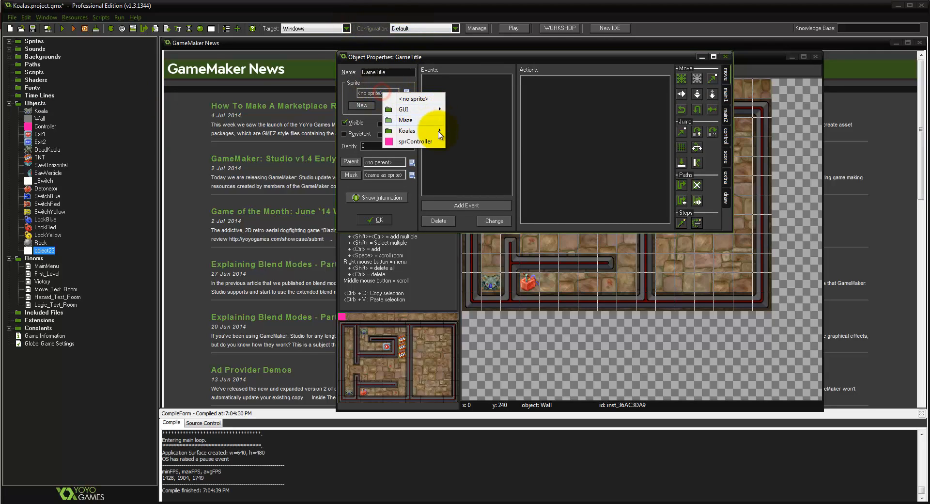
mouse_move(438, 111)
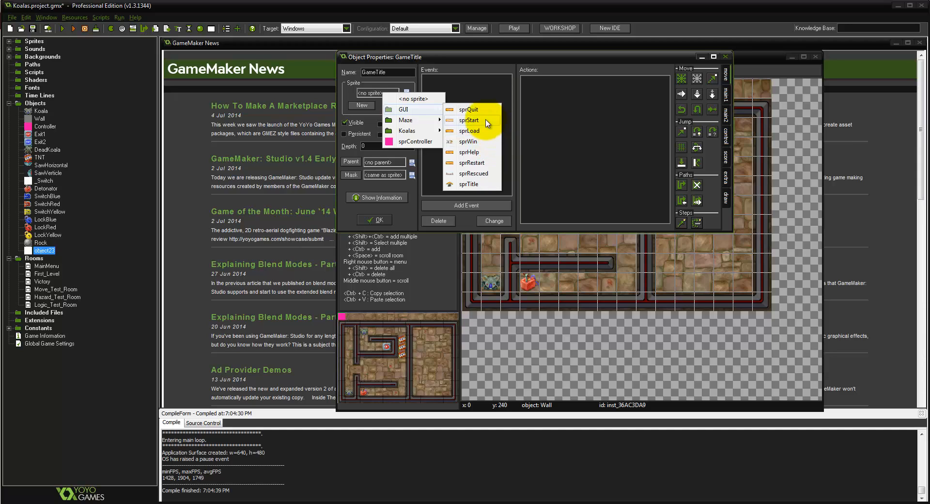
left_click(480, 184)
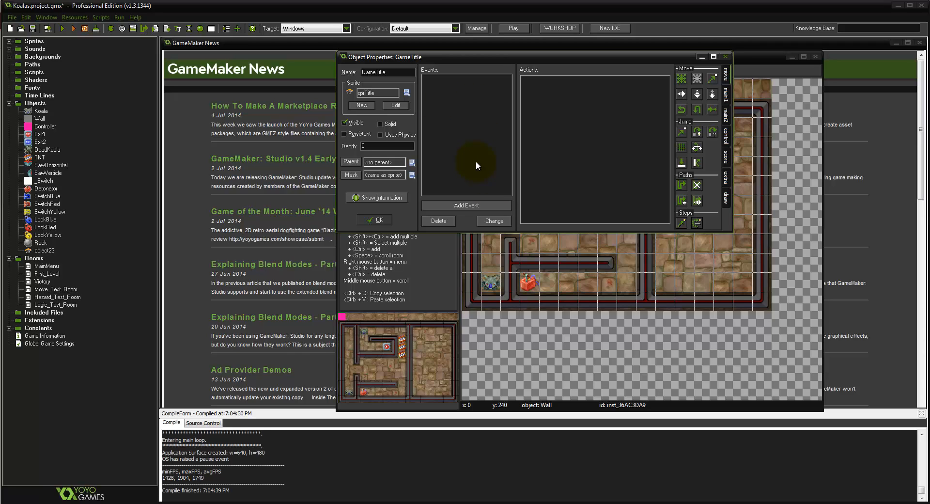
- Add a Create event to GameTitle with a Check Sound action testing that bgmTheme is NOT playing
left_click(490, 205)
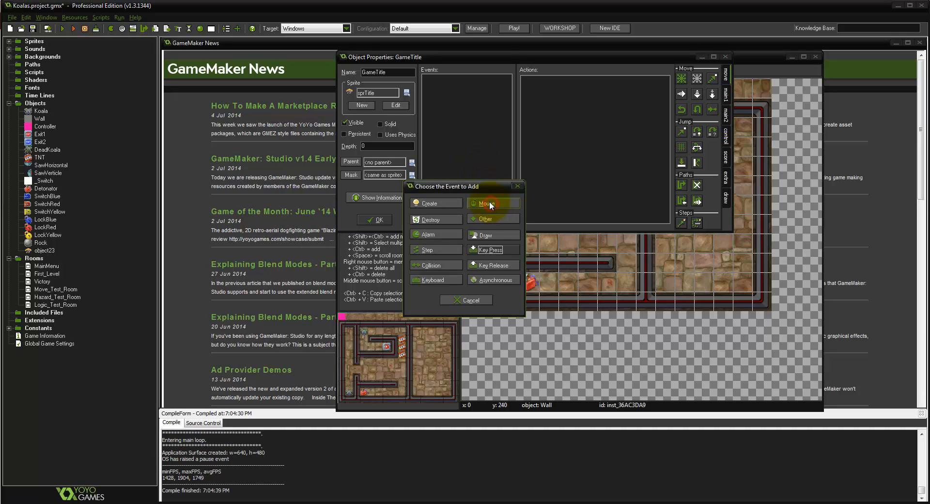
left_click(451, 206)
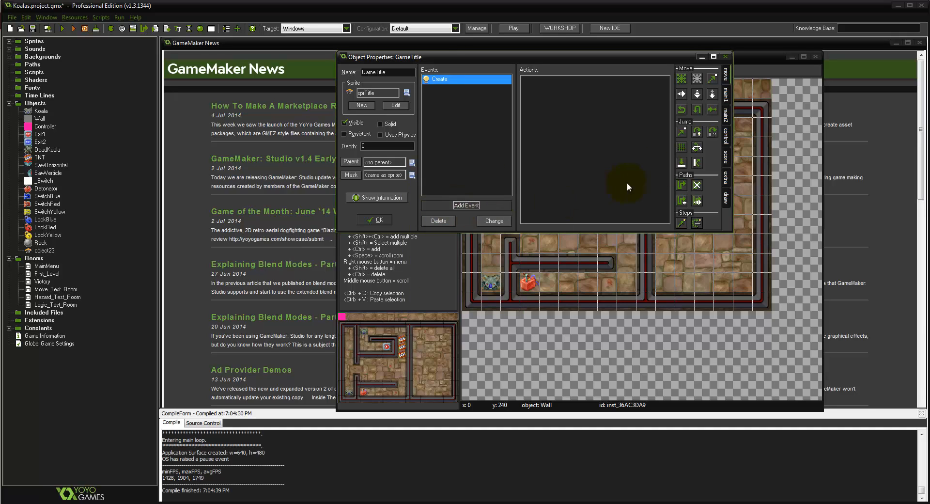
left_click(727, 97)
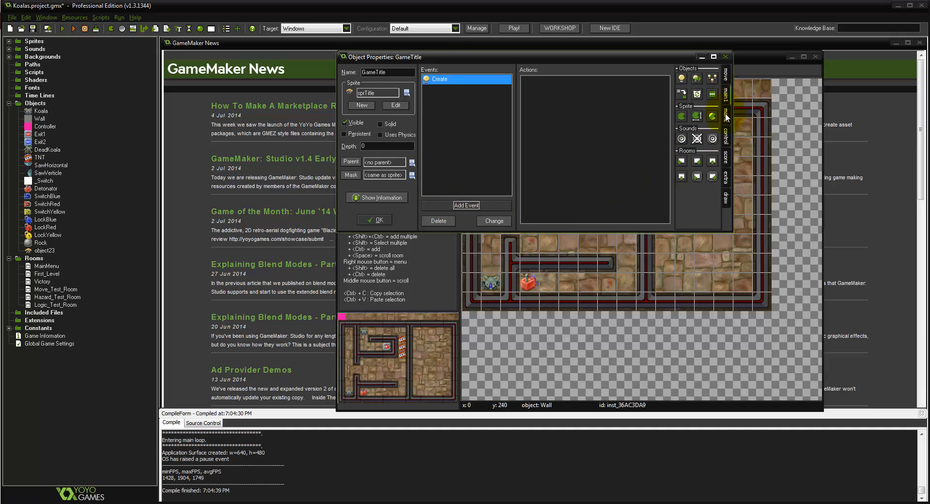
left_click_drag(713, 139, 571, 159)
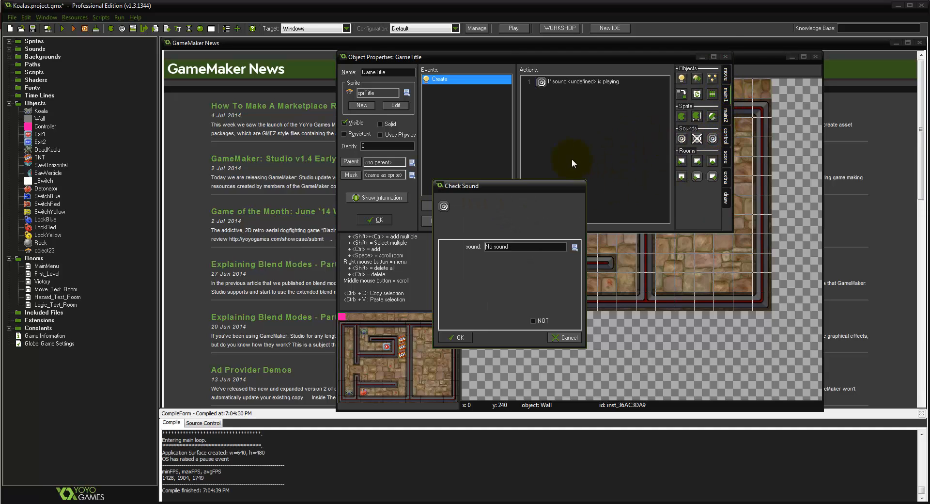
left_click(527, 246)
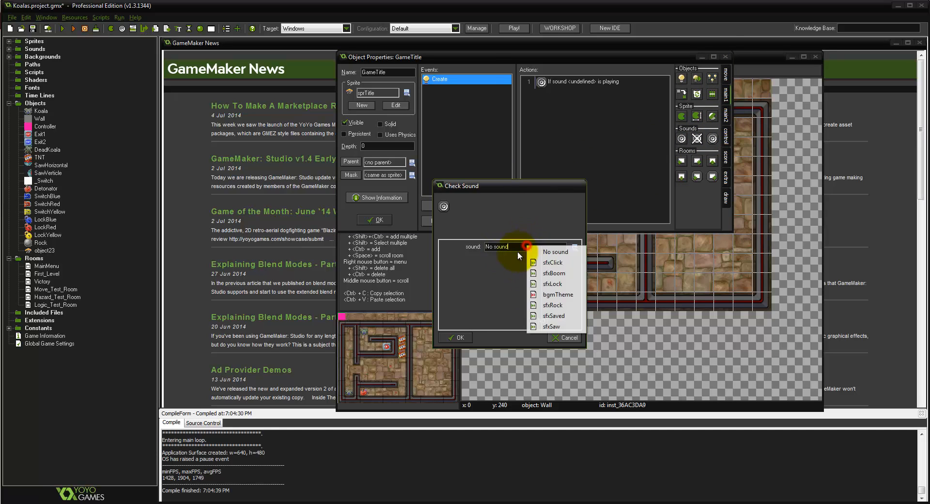
left_click(555, 294)
left_click(542, 320)
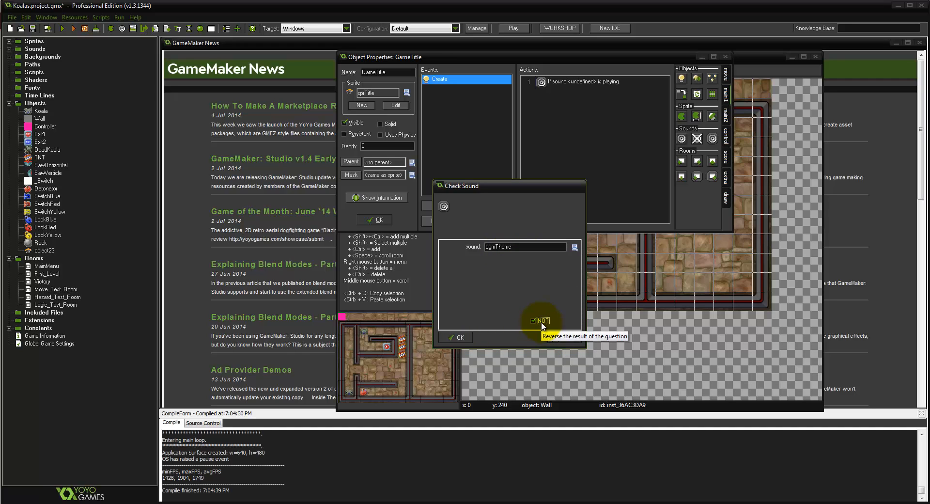
left_click(462, 337)
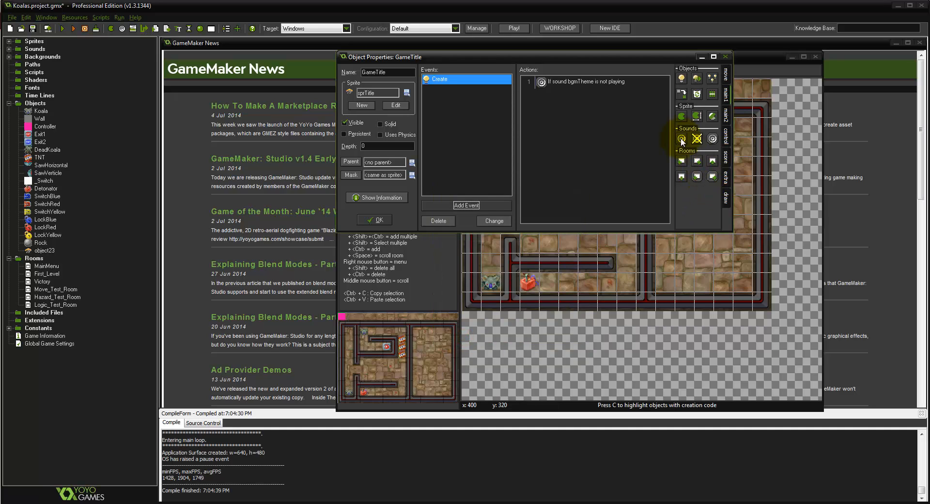
- Add a Play Sound action for bgmTheme with loop set to true, and save the GameTitle object
left_click_drag(682, 139, 590, 134)
left_click(517, 247)
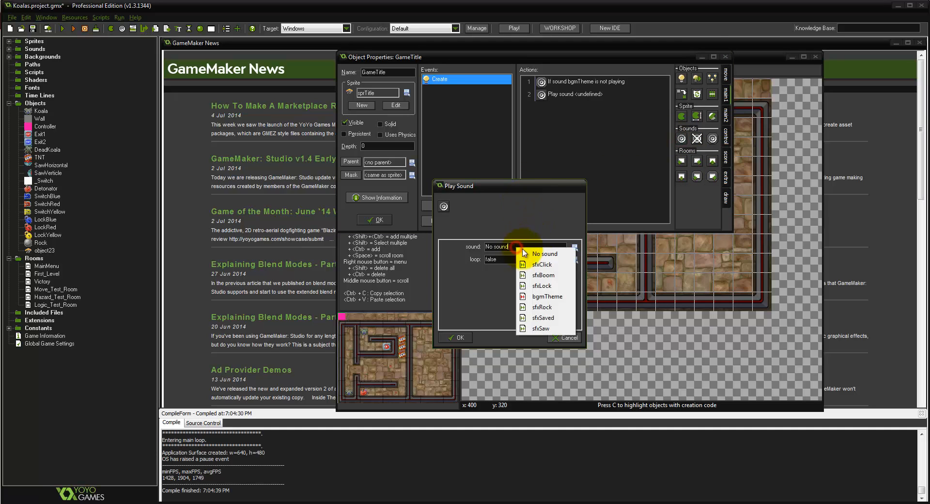
left_click(554, 294)
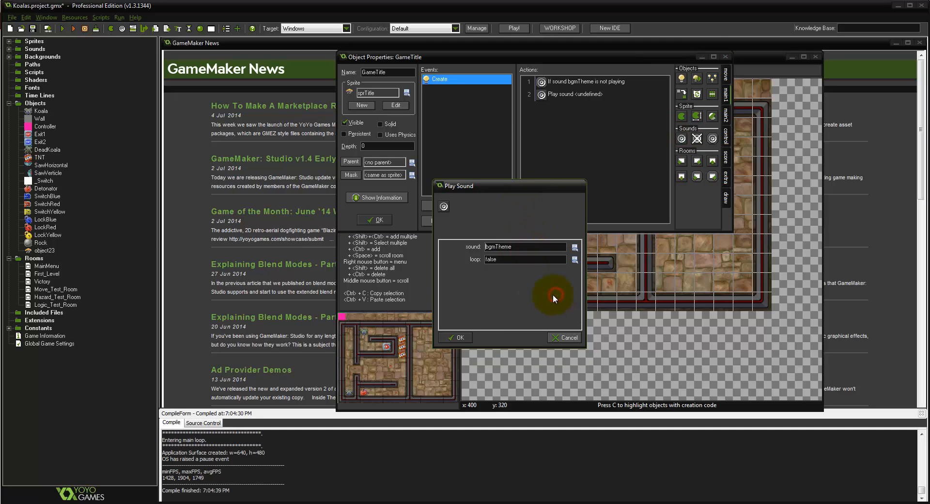
left_click(508, 262)
left_click(523, 273)
left_click(460, 336)
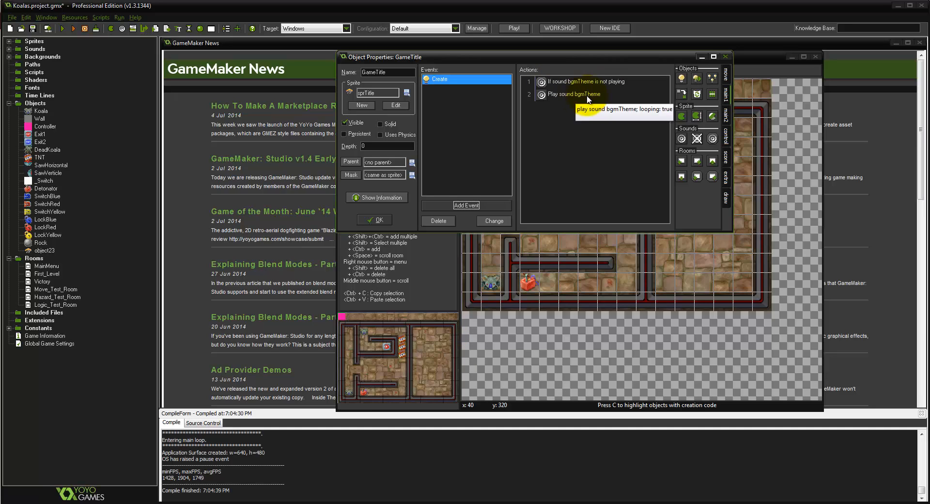
left_click(378, 220)
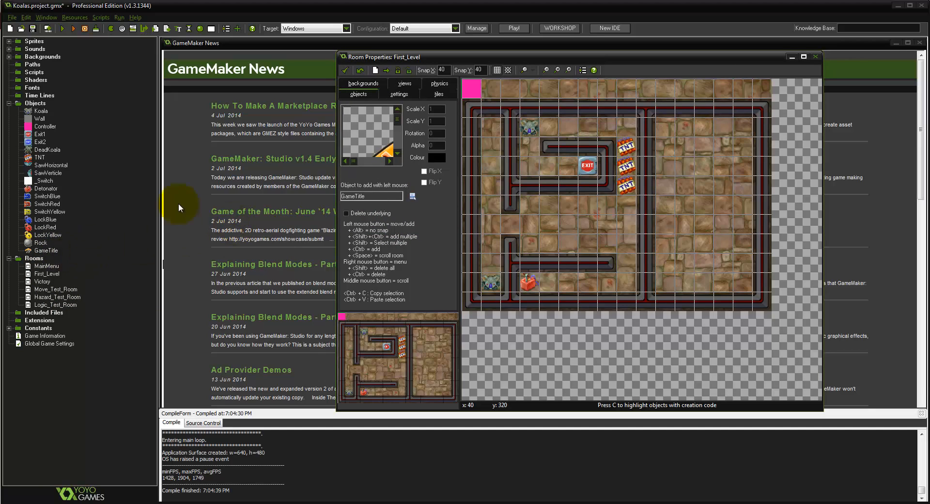
- Create a new object named StartGame and assign it the sprStart sprite from the GUI group
left_click(35, 104)
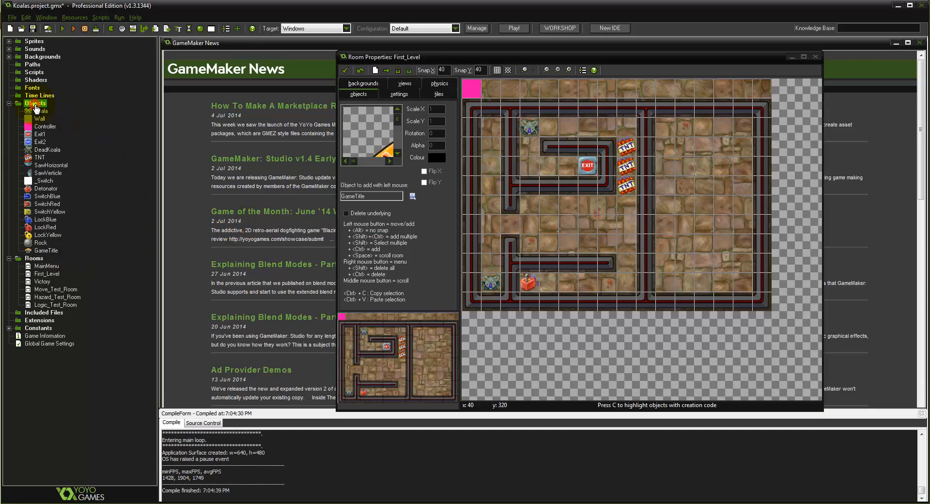
right_click(35, 107)
left_click(48, 112)
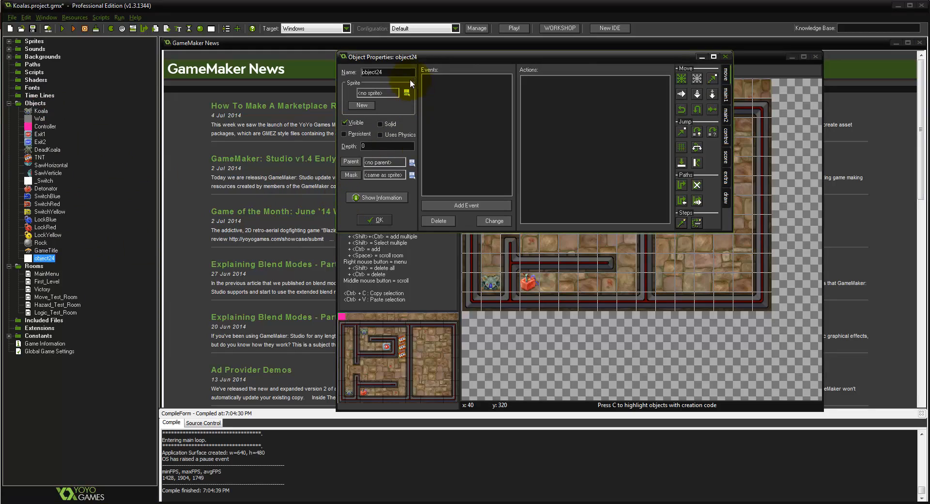
left_click_drag(403, 73, 342, 72)
type("StartGane")
key("BackSpace")
key("BackSpace")
type("me")
left_click(378, 94)
mouse_move(402, 111)
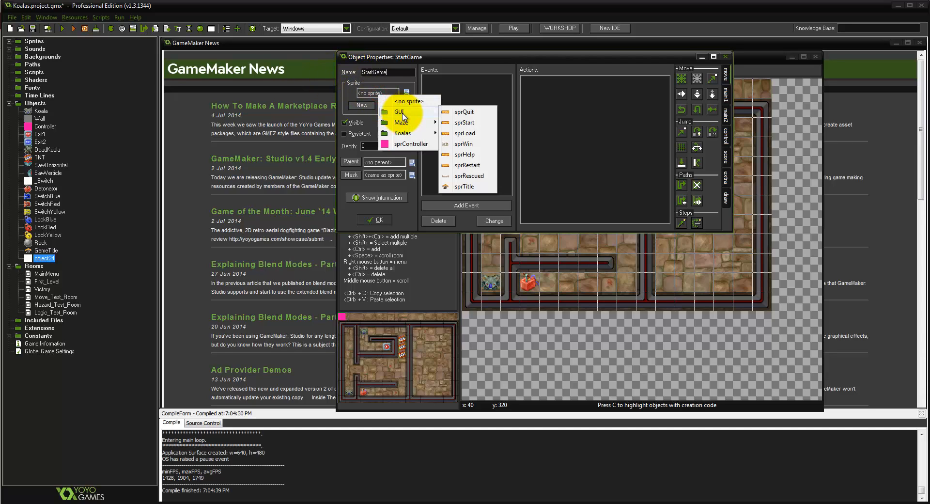
left_click(465, 122)
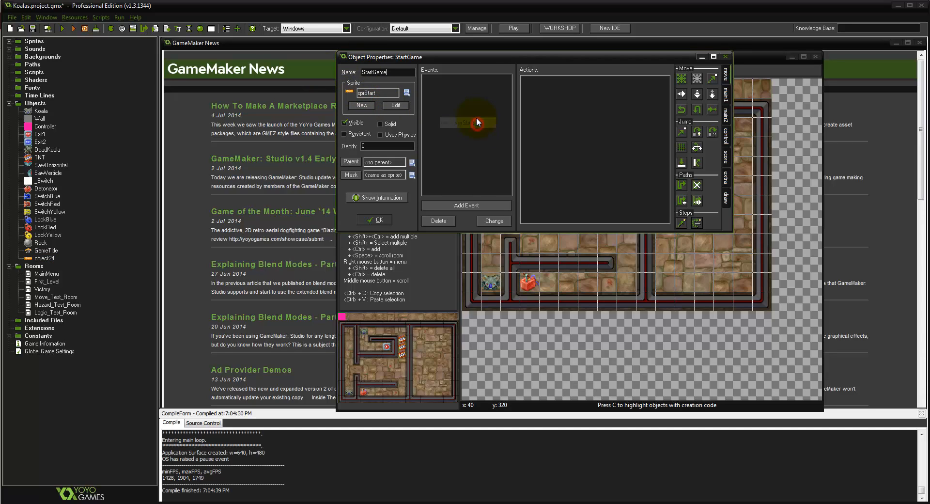
- Add a Left Released mouse event to StartGame with a Go to Next Room action, and save the object
left_click(500, 203)
left_click(505, 207)
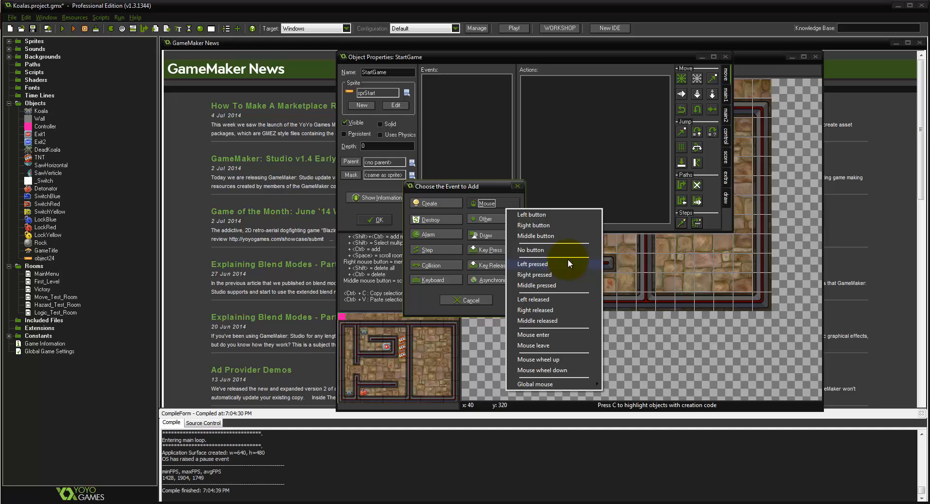
left_click(550, 301)
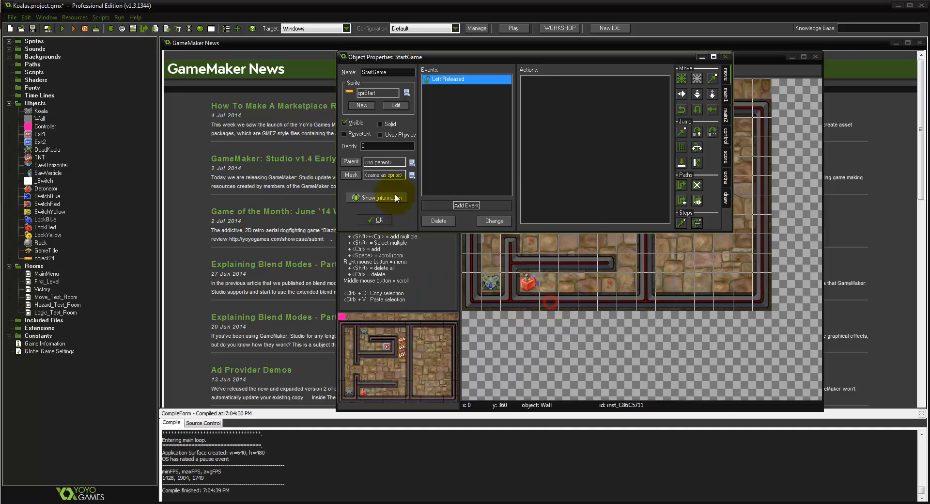
left_click(727, 92)
left_click_drag(697, 159, 627, 149)
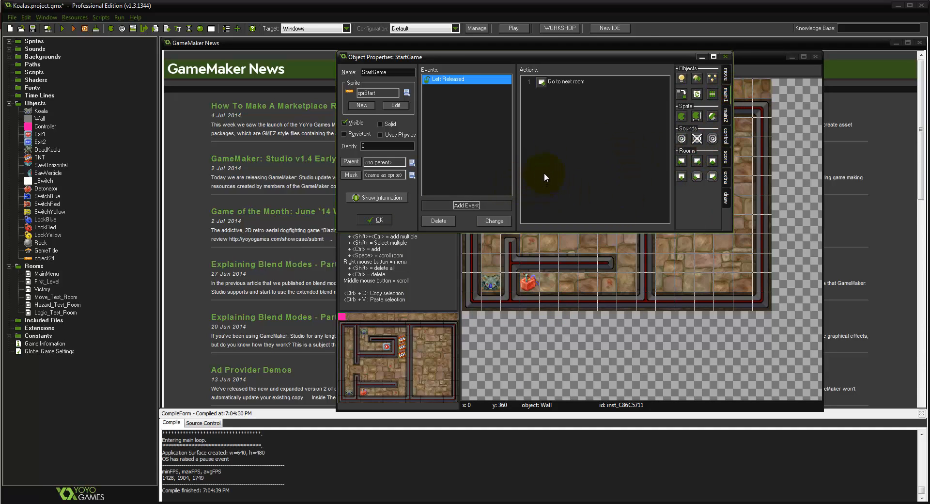
left_click(378, 220)
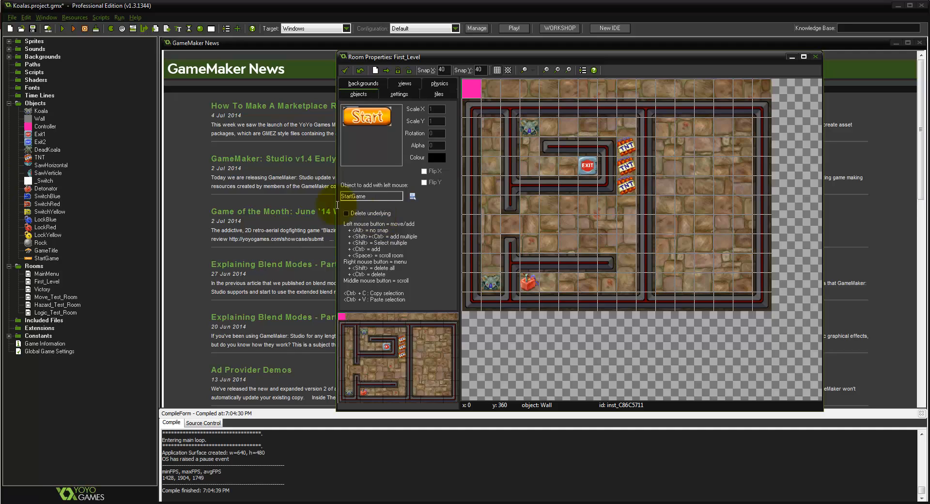
- Create a new object named QuitGame and assign it the sprQuit sprite from the GUI group
right_click(43, 106)
left_click(54, 109)
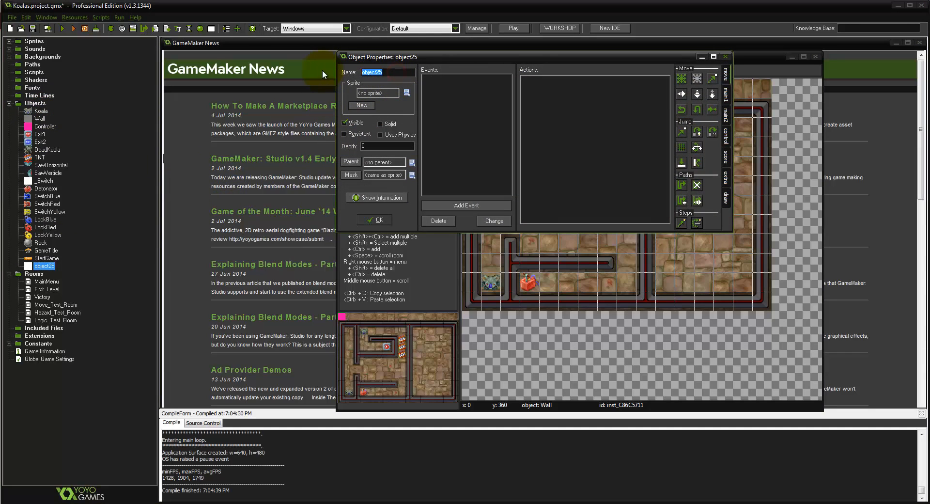
type("Quit")
type("Gane")
type("me")
left_click(370, 92)
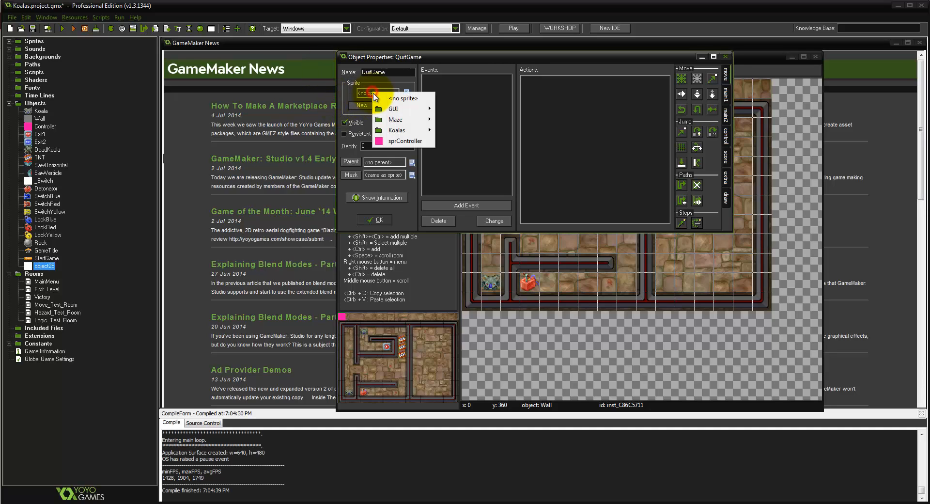
mouse_move(414, 109)
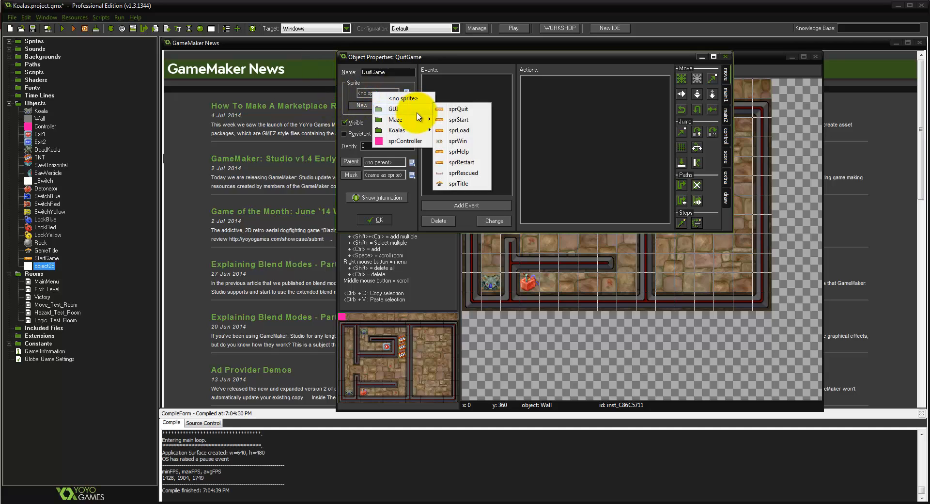
left_click(468, 110)
- Add a Left Released mouse event to QuitGame with an End the Game action
left_click(487, 206)
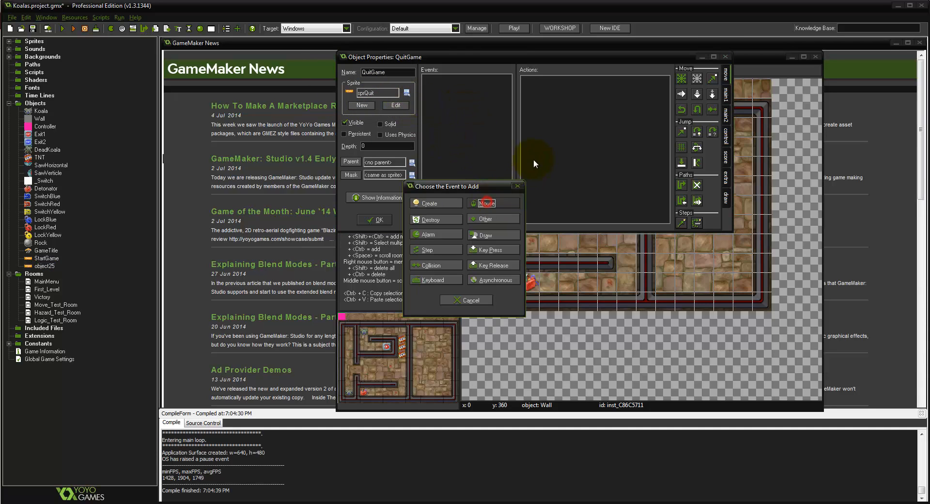
left_click(511, 200)
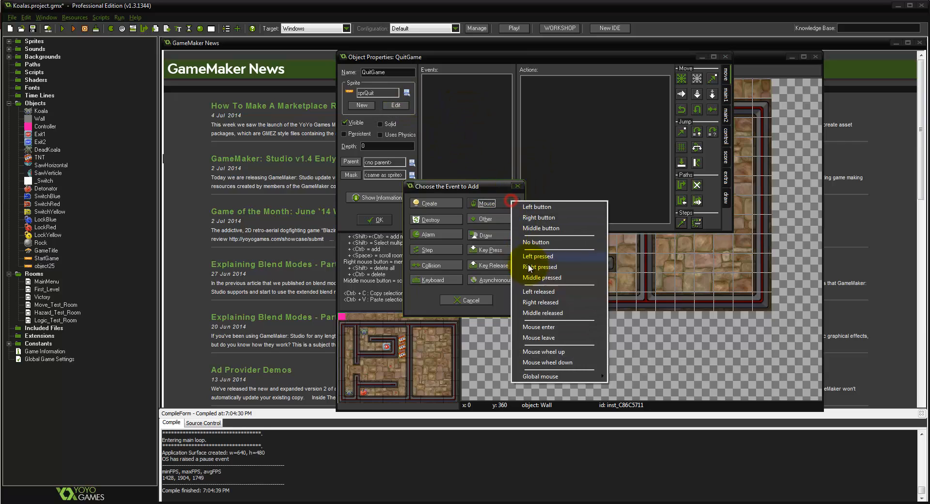
left_click(554, 292)
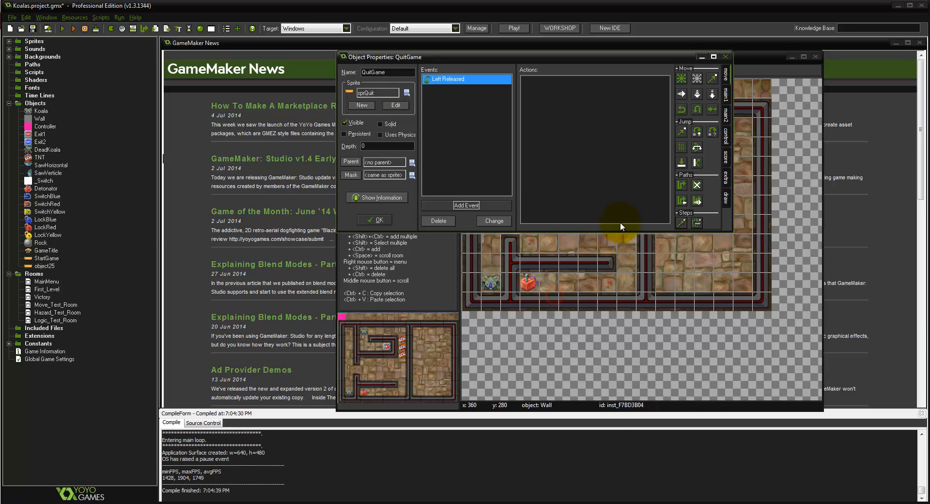
left_click(730, 113)
left_click_drag(697, 154, 613, 149)
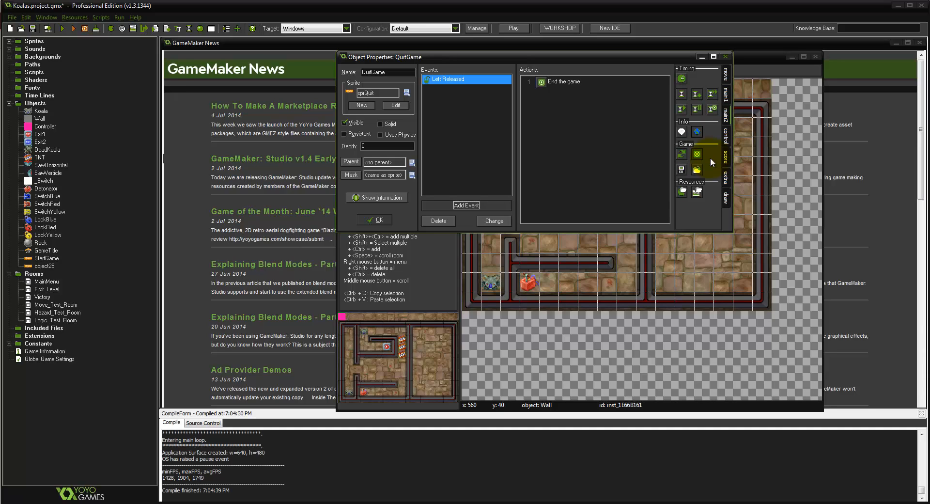
- Add a key release event for Escape to QuitGame with an End the Game action, and save the object
left_click(509, 203)
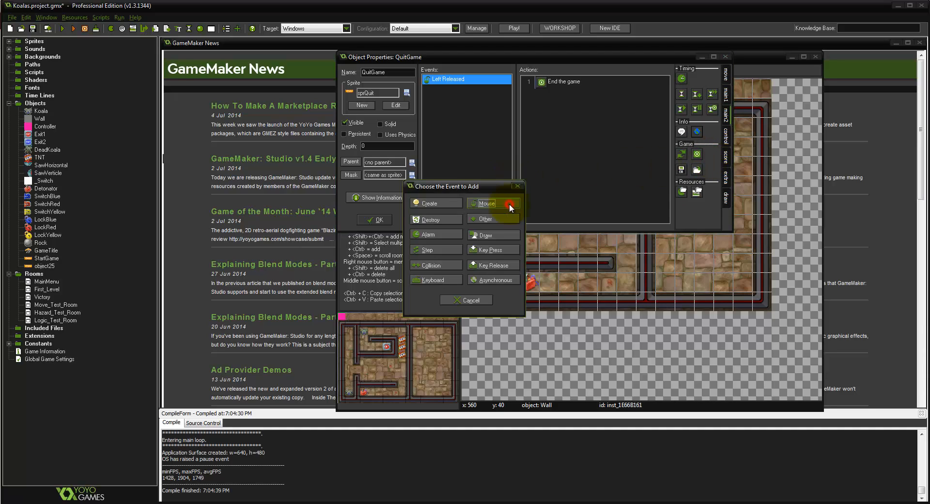
left_click(510, 262)
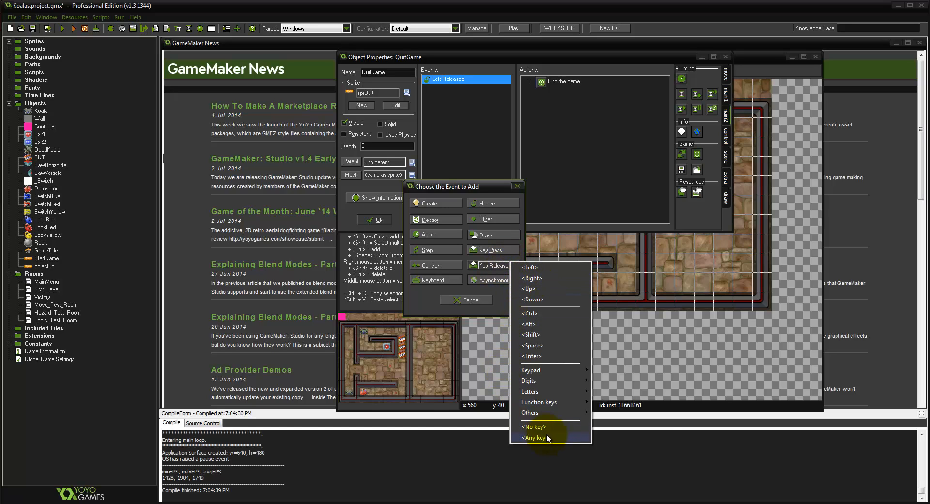
mouse_move(550, 412)
left_click(613, 424)
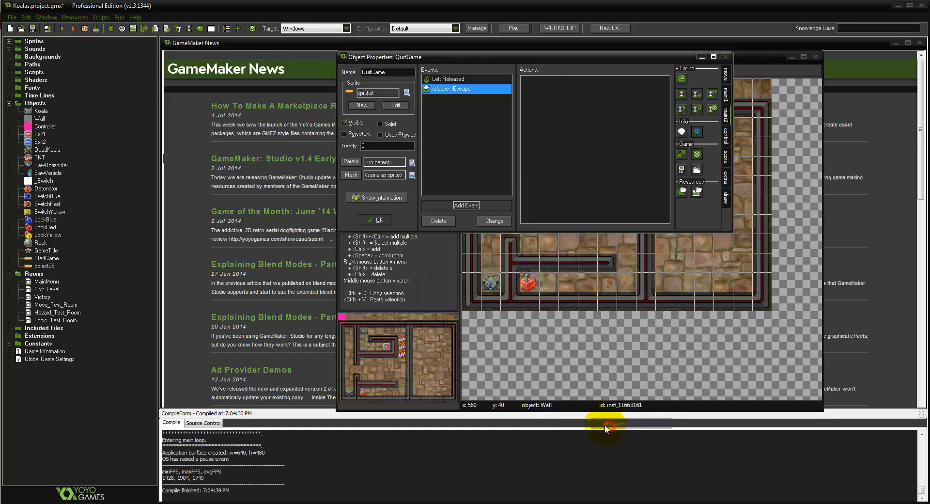
left_click_drag(572, 134, 573, 134)
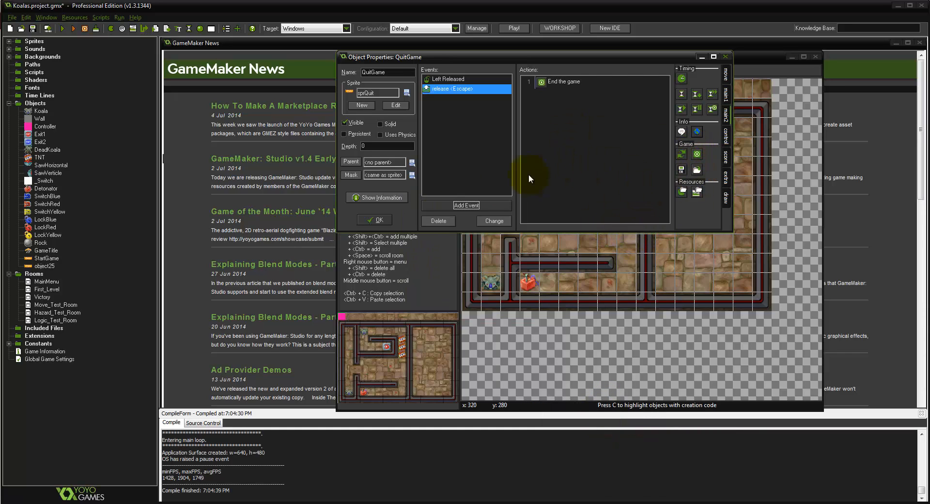
left_click(379, 220)
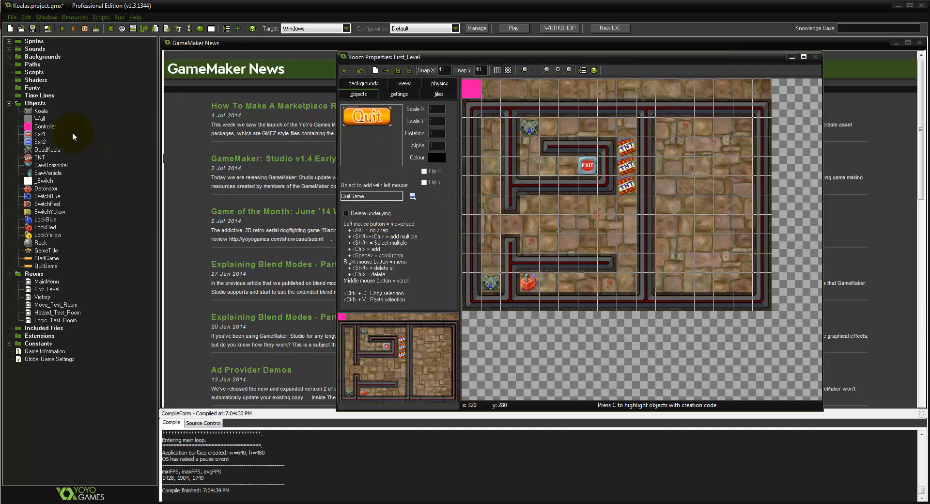
- Open the Controller object and add a key release event for Escape
double_click(45, 126)
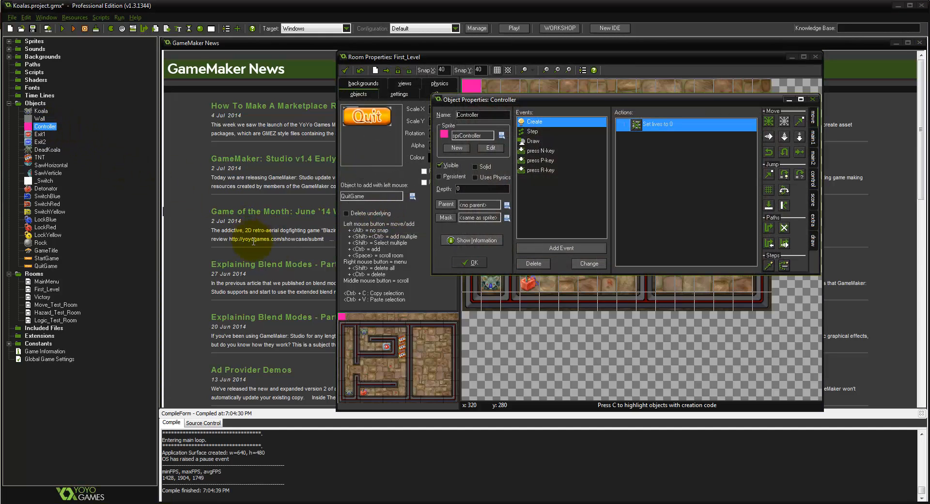
left_click(560, 249)
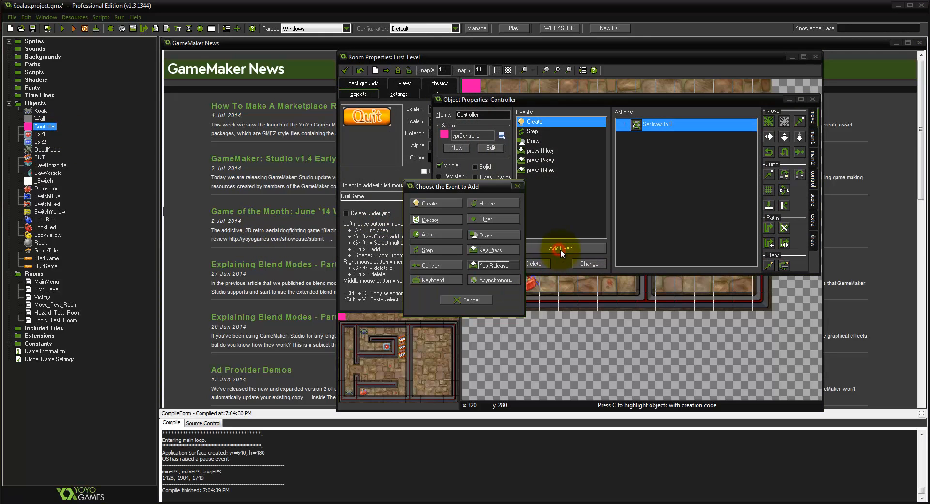
left_click(492, 266)
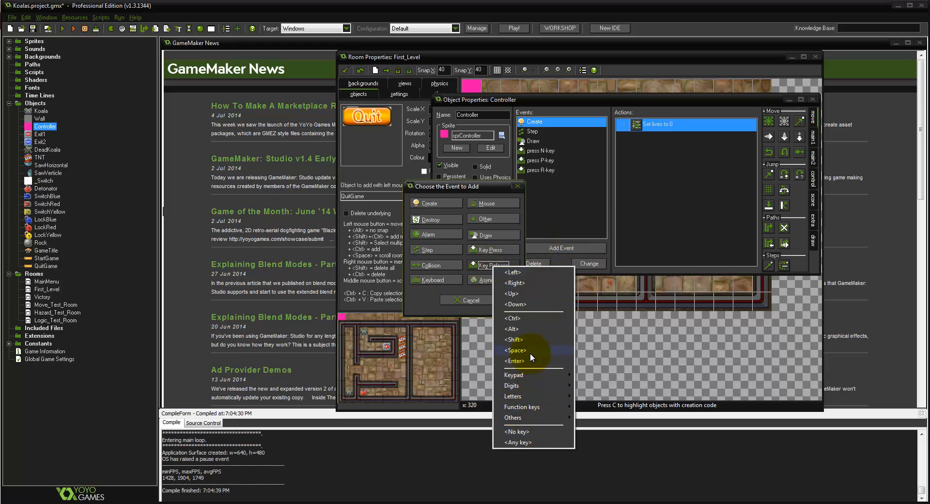
mouse_move(543, 420)
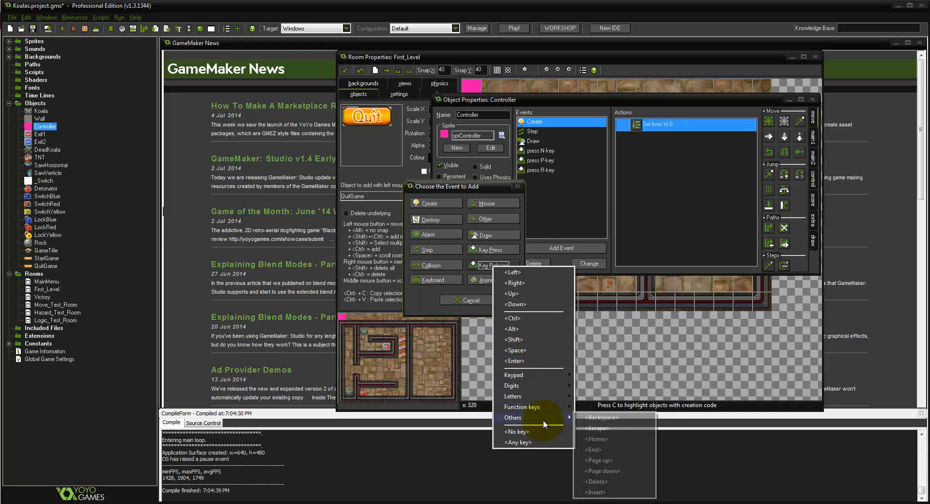
left_click(600, 430)
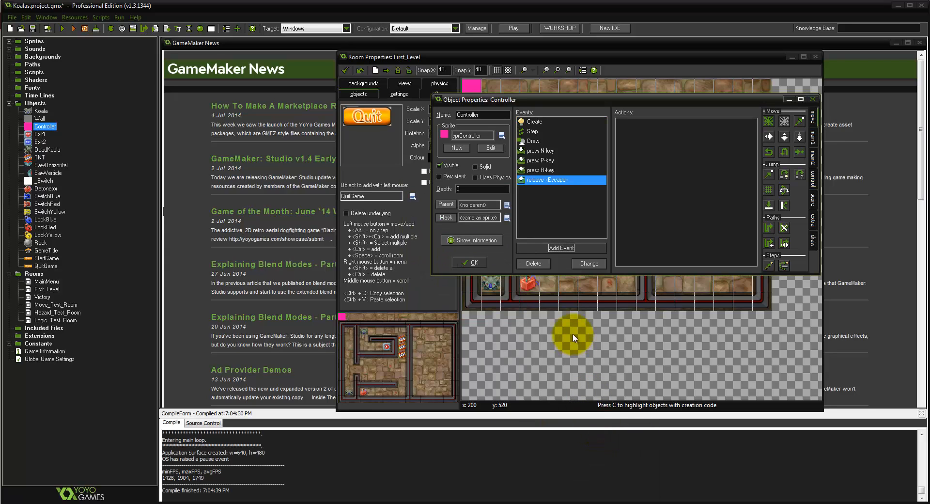
- Add a Different Room action to Controller's Escape release event with MainMenu as the new room
left_click(814, 158)
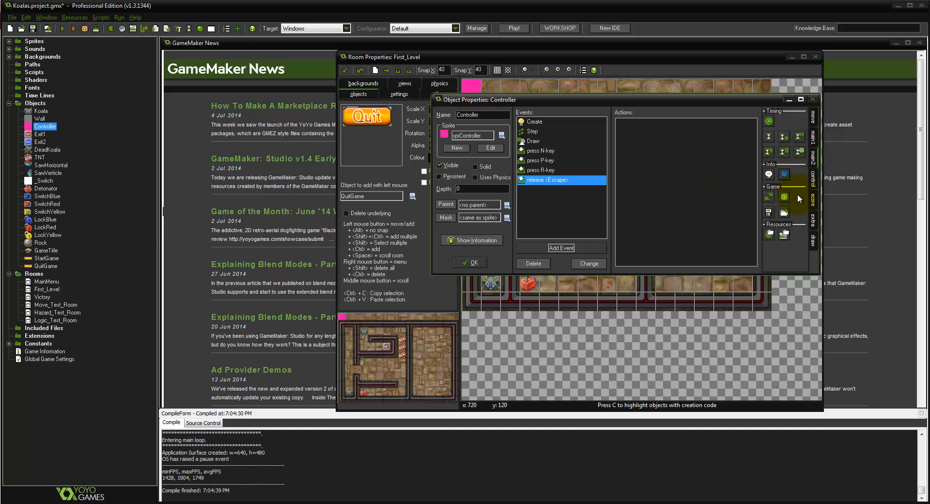
left_click(810, 143)
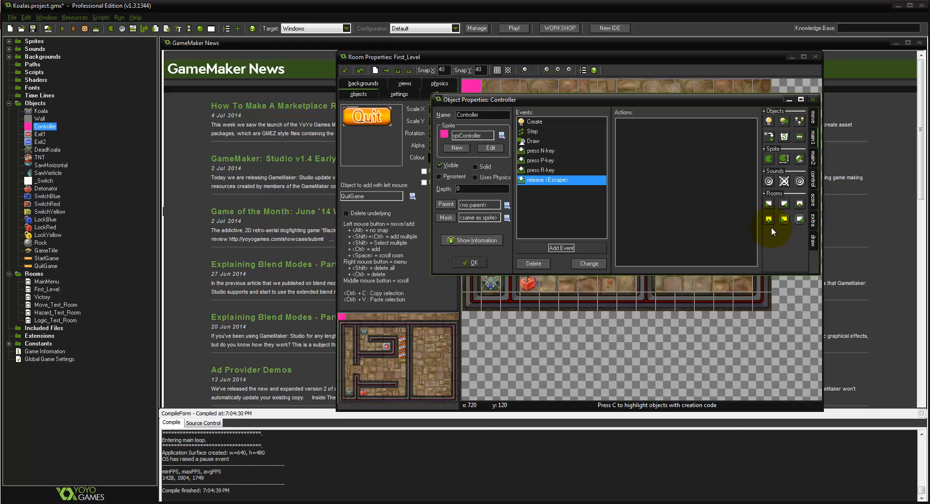
left_click_drag(769, 216, 693, 191)
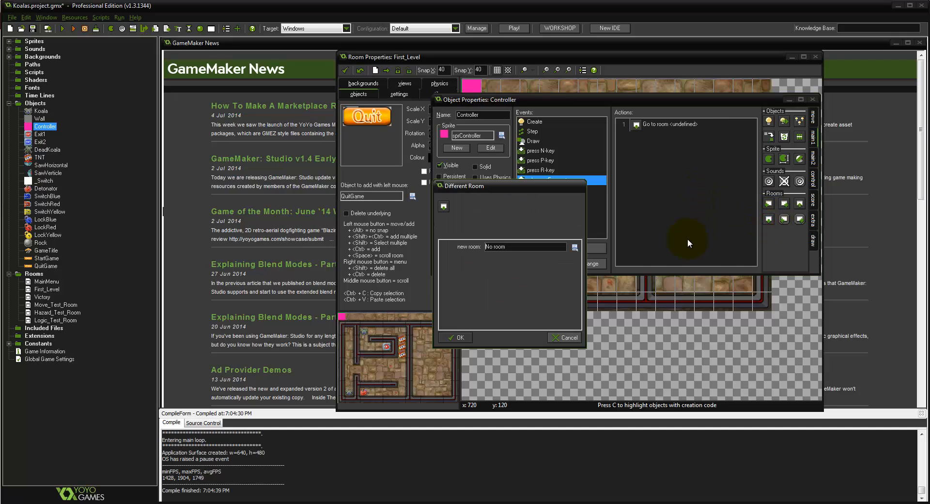
left_click(575, 247)
left_click(581, 261)
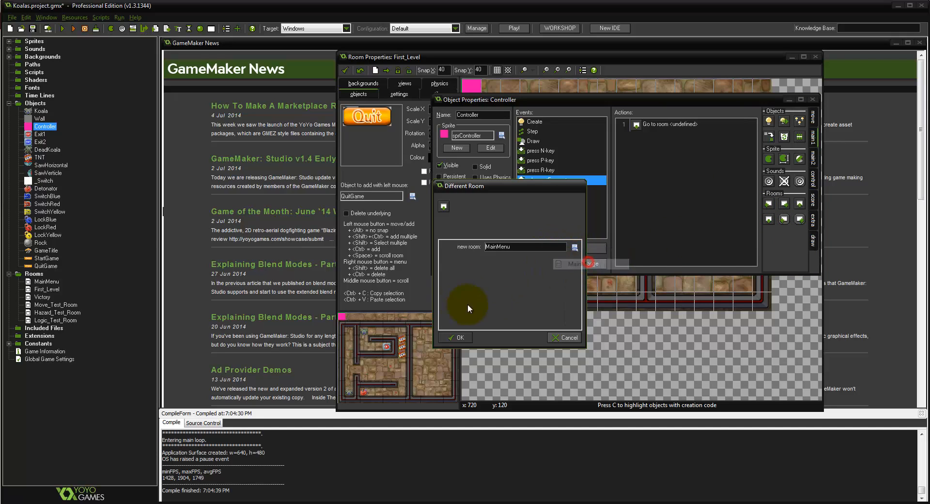
left_click(456, 334)
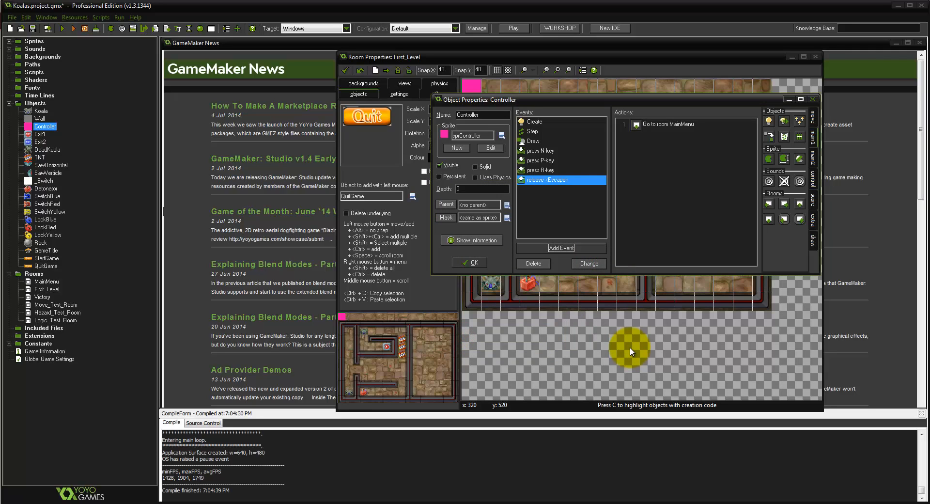
- Open the MainMenu room and place a GameTitle instance horizontally centred near the room's upper edge
left_click(47, 282)
double_click(48, 284)
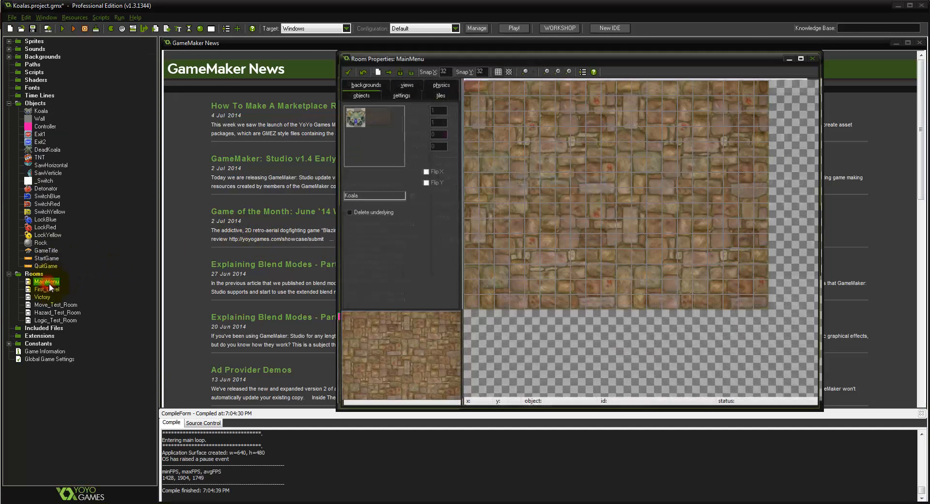
left_click(352, 130)
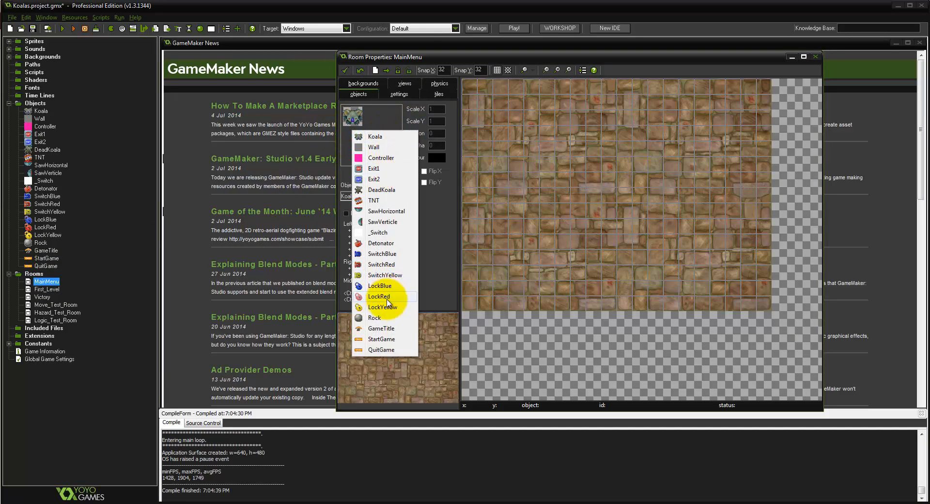
left_click(382, 328)
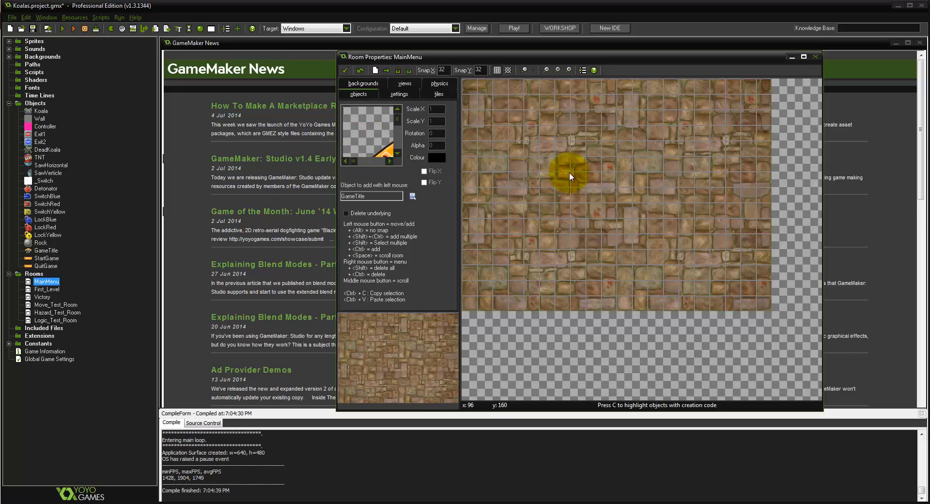
left_click_drag(567, 172, 505, 85)
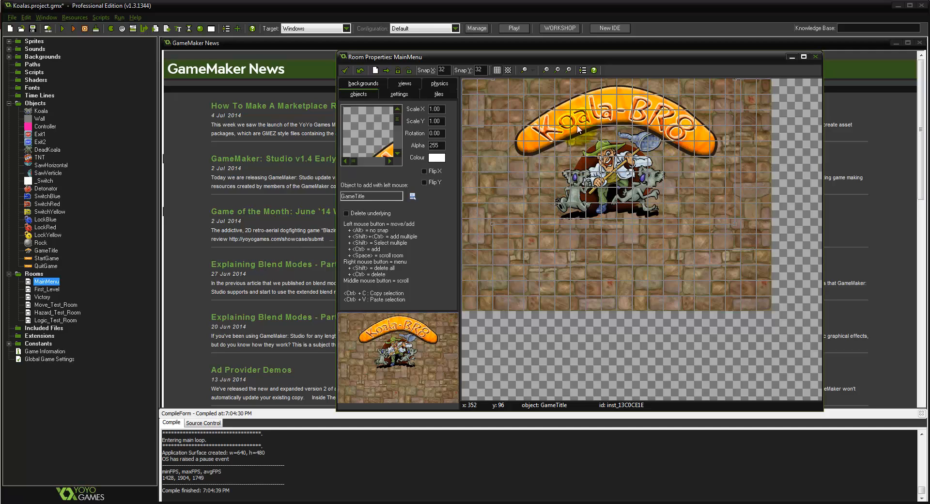
- Place a StartGame instance below the title near the room's left edge and a QuitGame instance level with it near the right edge
left_click(367, 140)
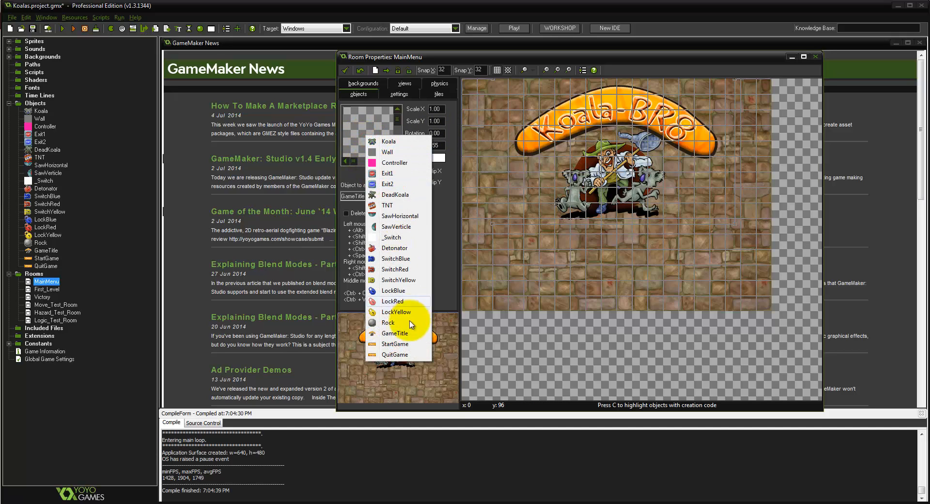
left_click(400, 344)
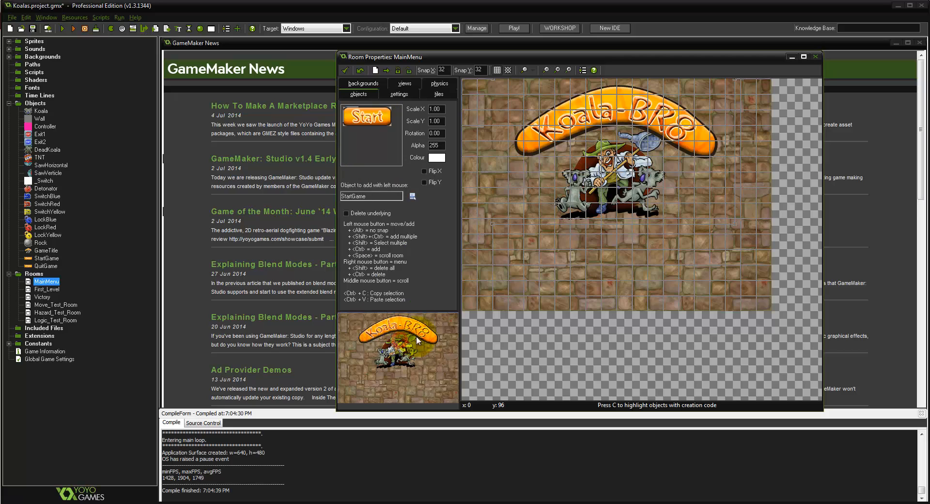
left_click(514, 246)
left_click_drag(513, 245, 458, 231)
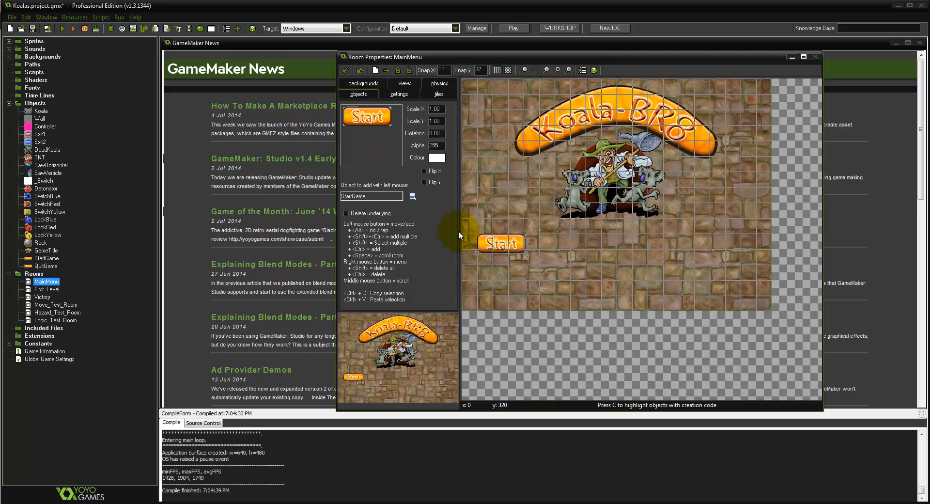
left_click(374, 144)
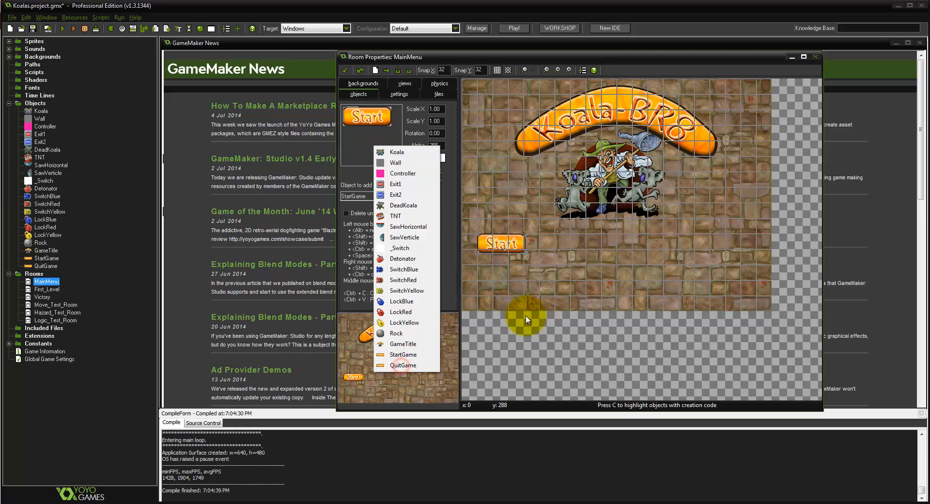
left_click(404, 365)
left_click_drag(629, 236, 722, 248)
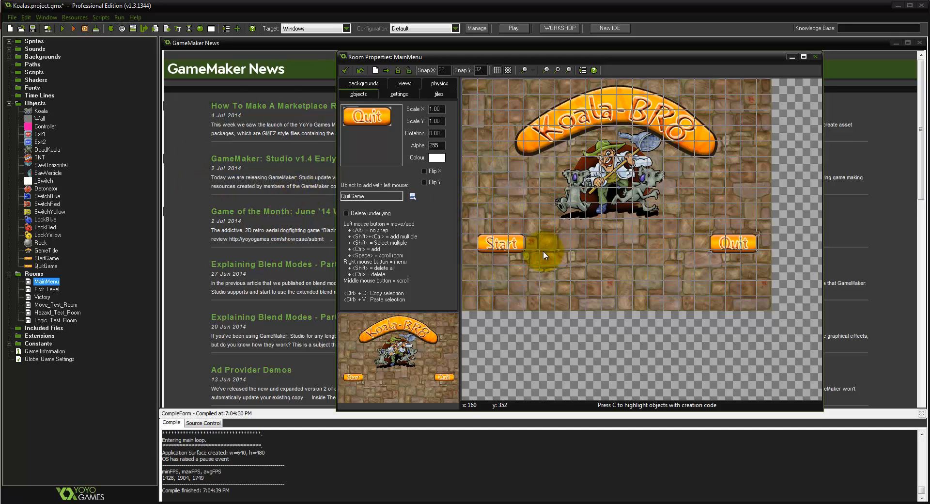
- Test-run the game twice, trying Escape on the main menu and again in the first level after starting it and moving the koalas
left_click(62, 29)
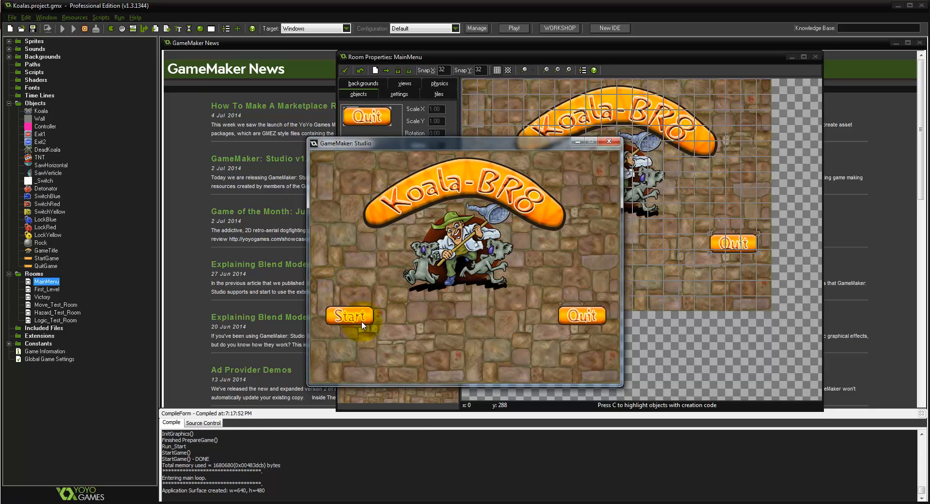
key("Escape")
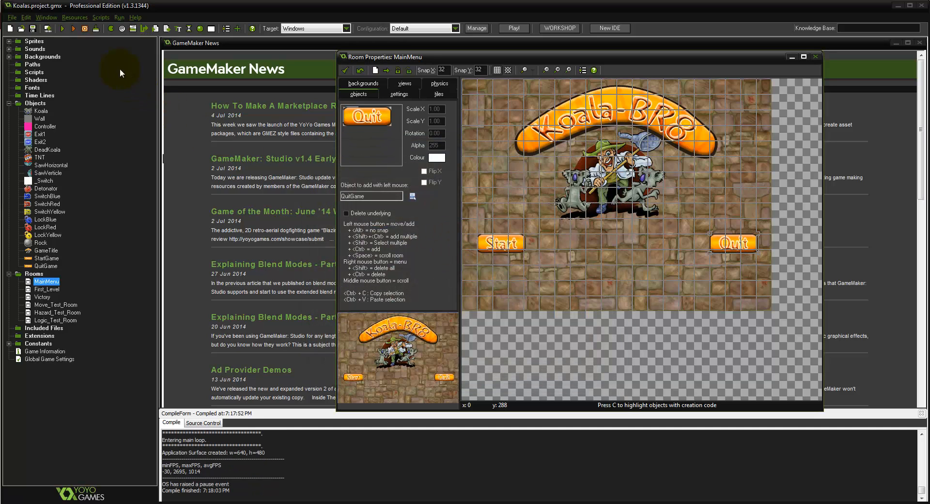
left_click(72, 29)
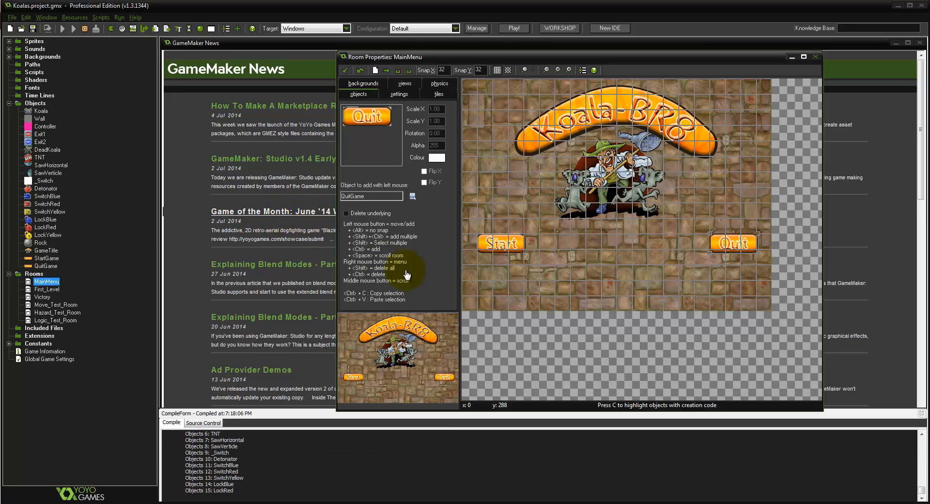
left_click(354, 316)
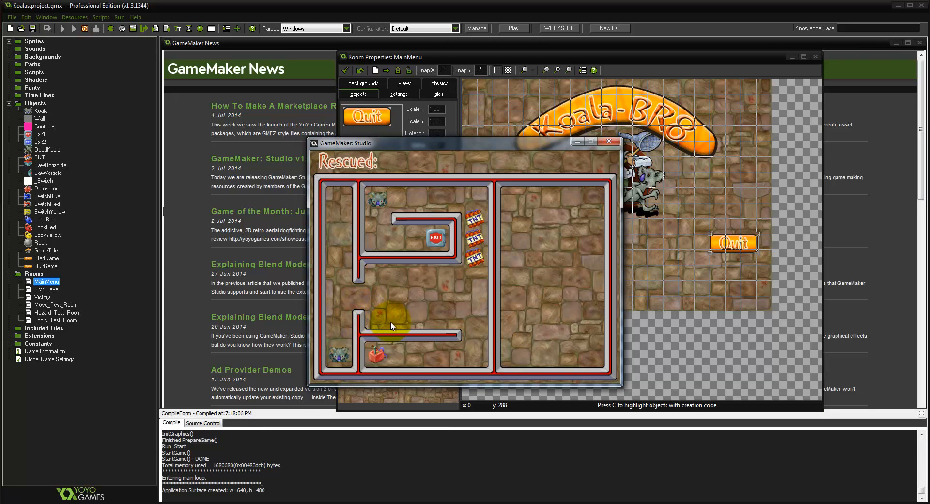
key("Up")
key("Right")
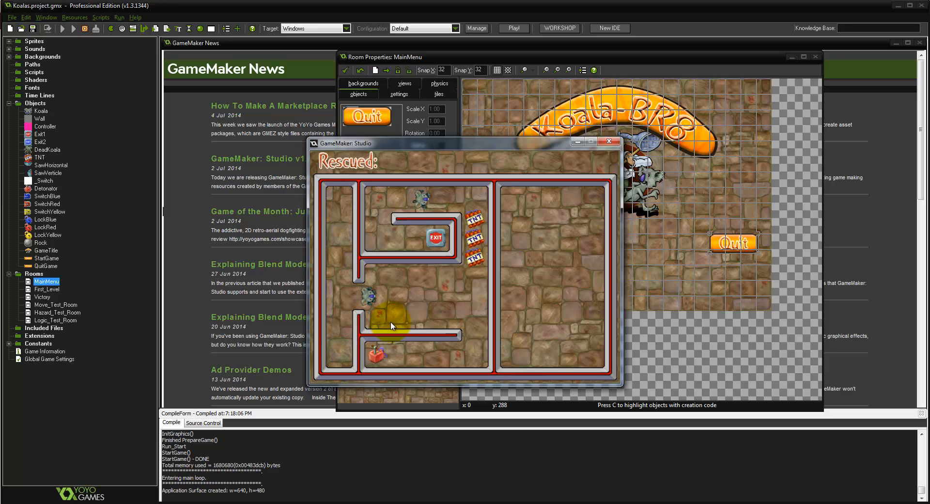
key("Left")
key("Escape")
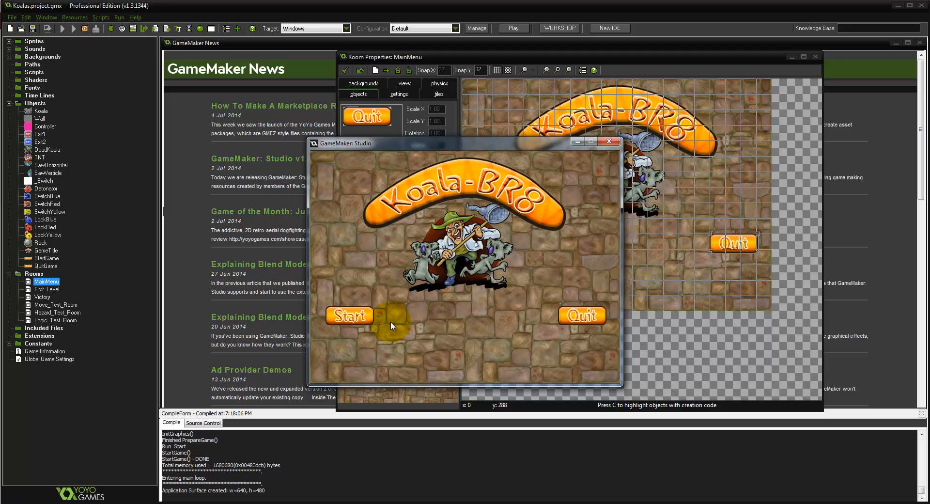
key("Escape")
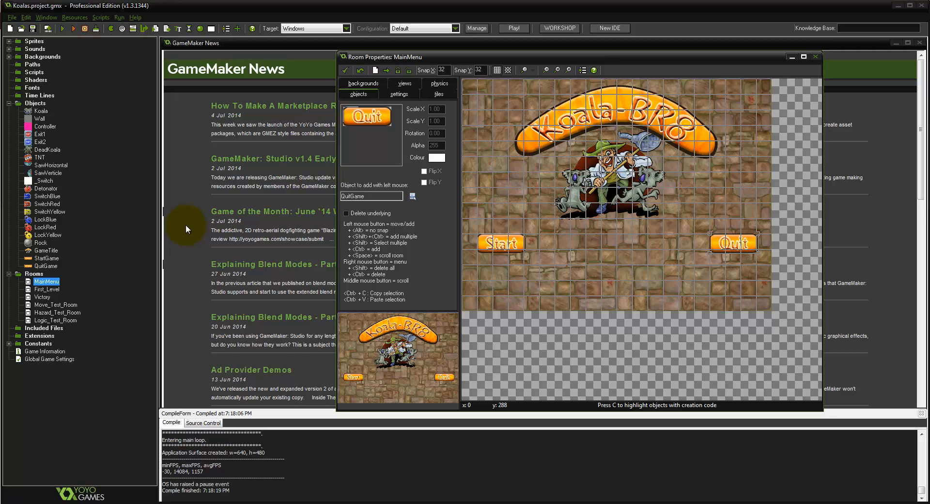
- Add a Play Sound action with sfxClick before the Go to next room action in StartGame's Left Released event, and save the object
double_click(49, 259)
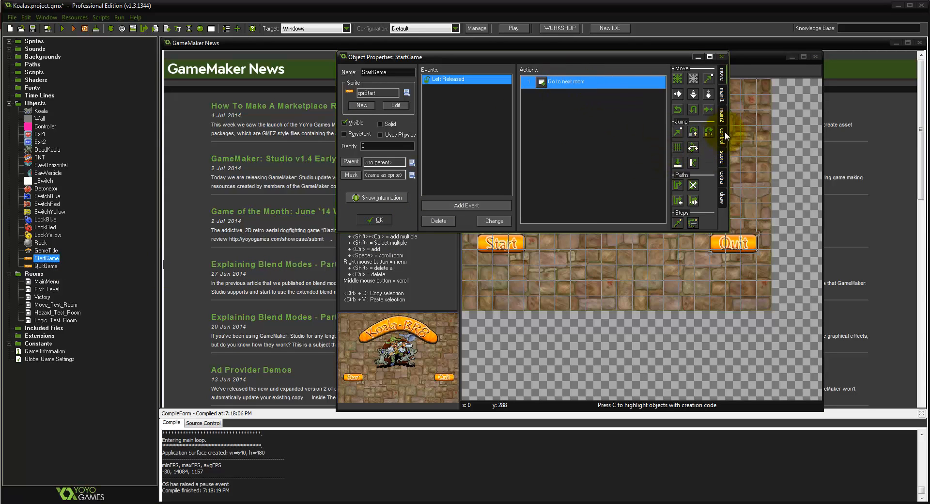
left_click(721, 93)
left_click_drag(678, 139, 593, 88)
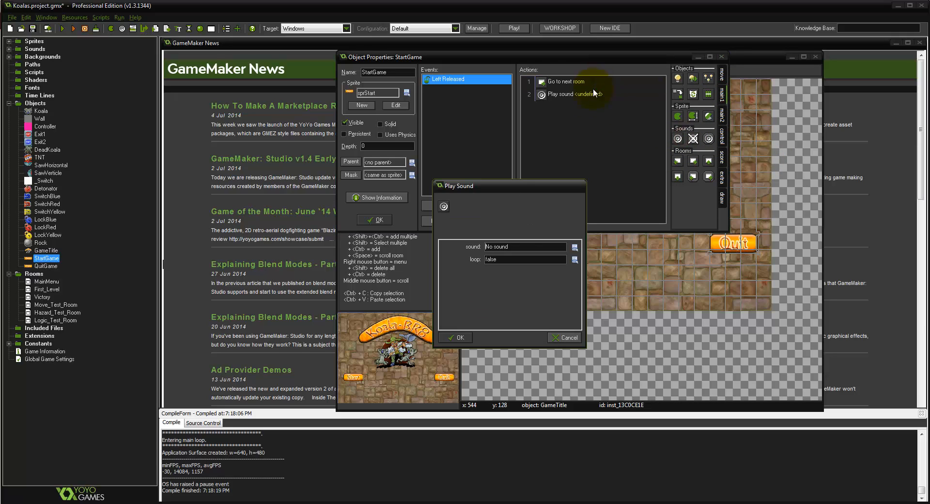
left_click(527, 246)
left_click(569, 262)
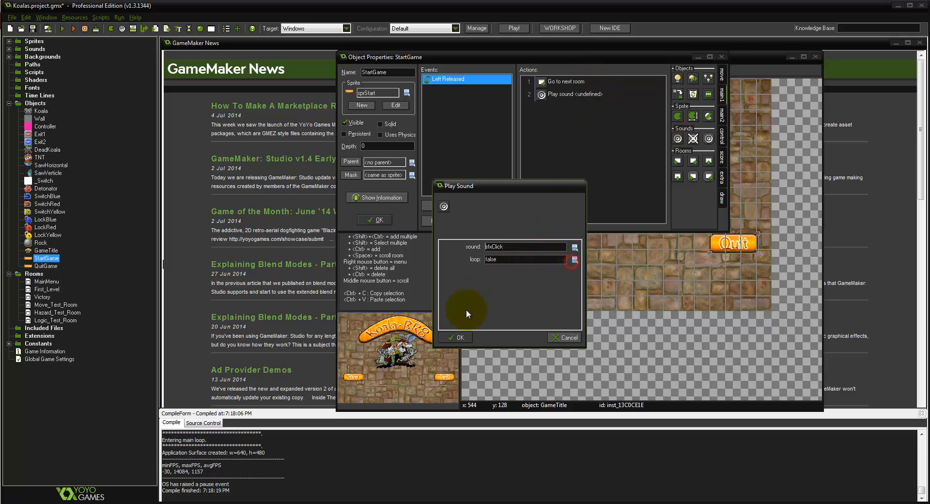
left_click(459, 337)
left_click_drag(567, 96, 569, 82)
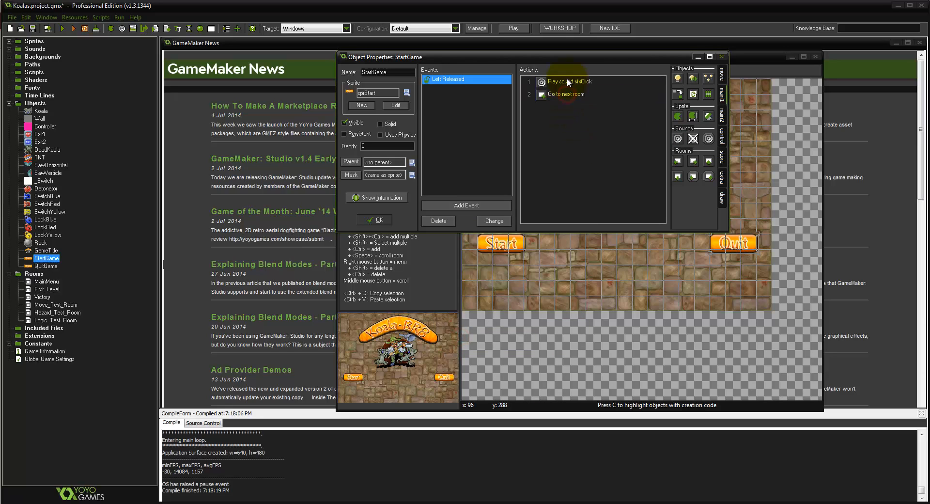
left_click(377, 221)
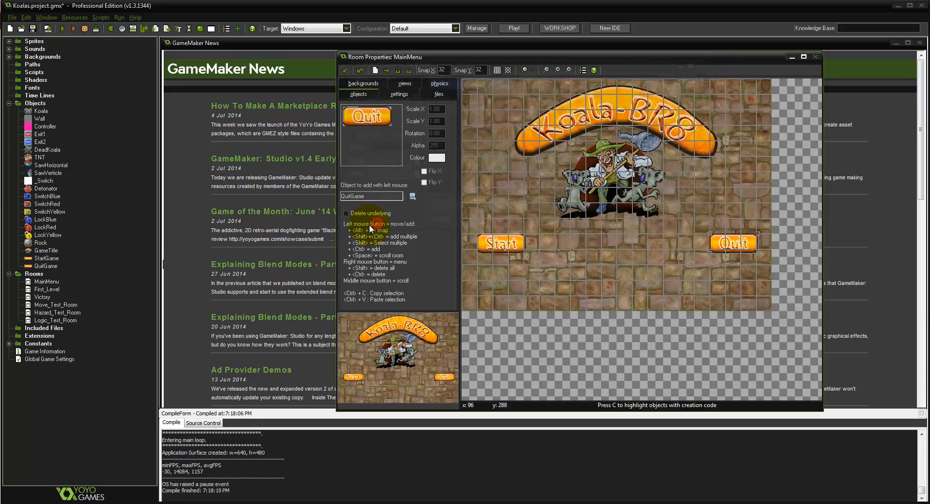
- Insert a Play Sound action with sfxClick before the End the game action in QuitGame's Left Released event, and save the object
double_click(46, 266)
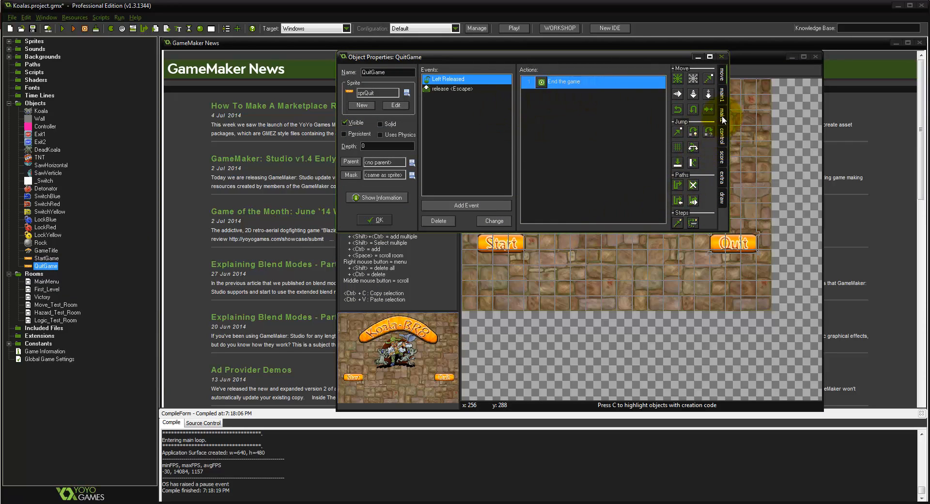
left_click(719, 95)
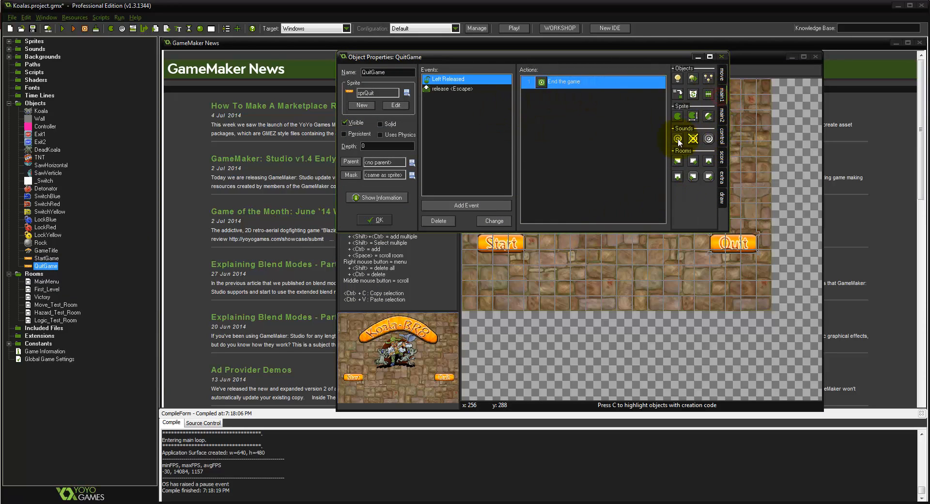
left_click_drag(678, 139, 583, 79)
left_click(575, 247)
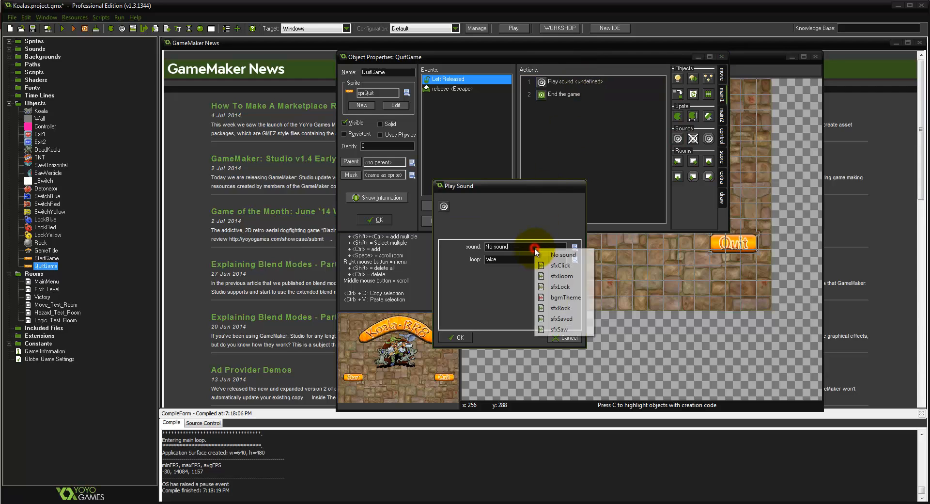
left_click(566, 264)
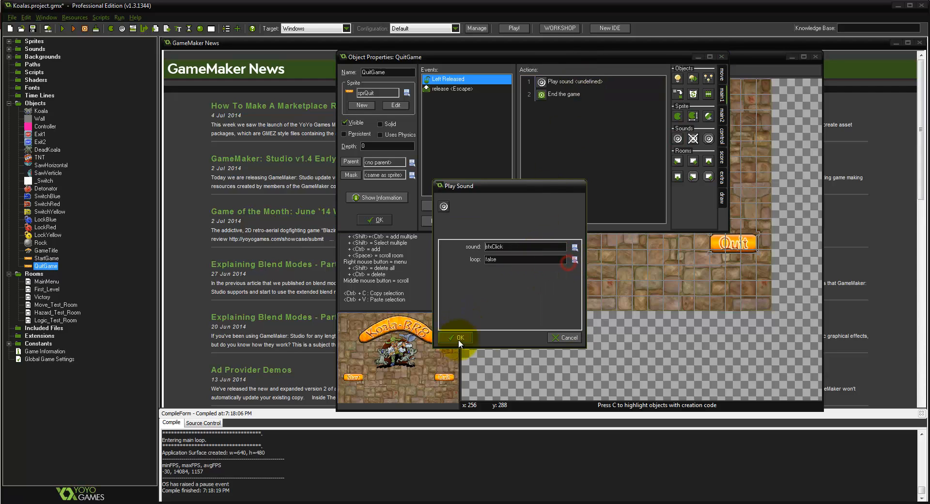
left_click(458, 338)
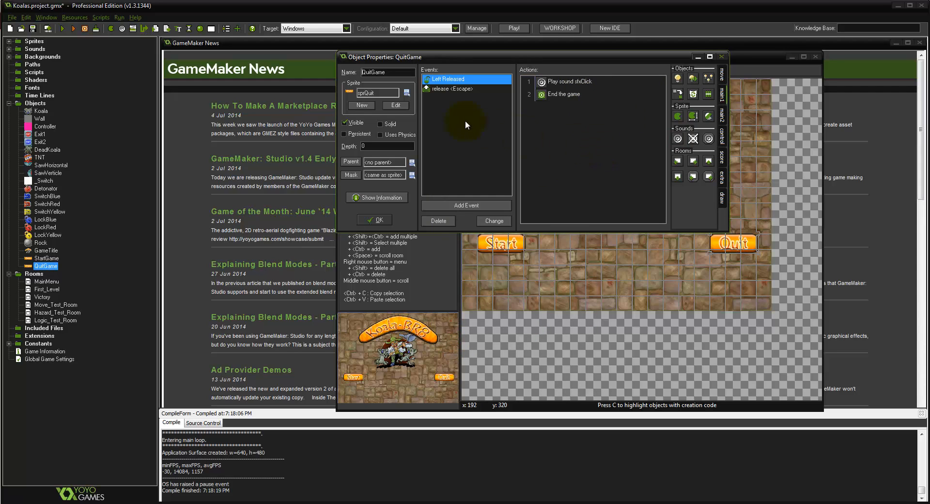
left_click(379, 224)
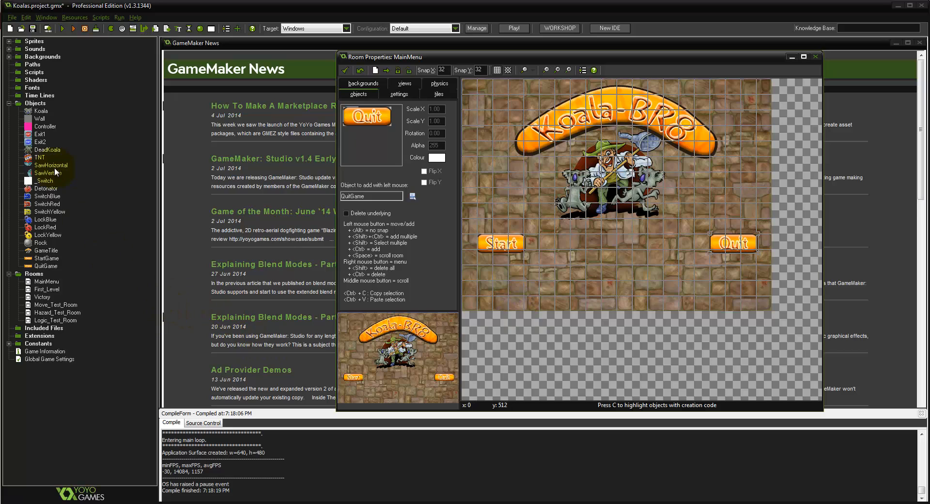
- Create a new object named LoadGame and assign it the sprLoad sprite
right_click(58, 103)
left_click(59, 110)
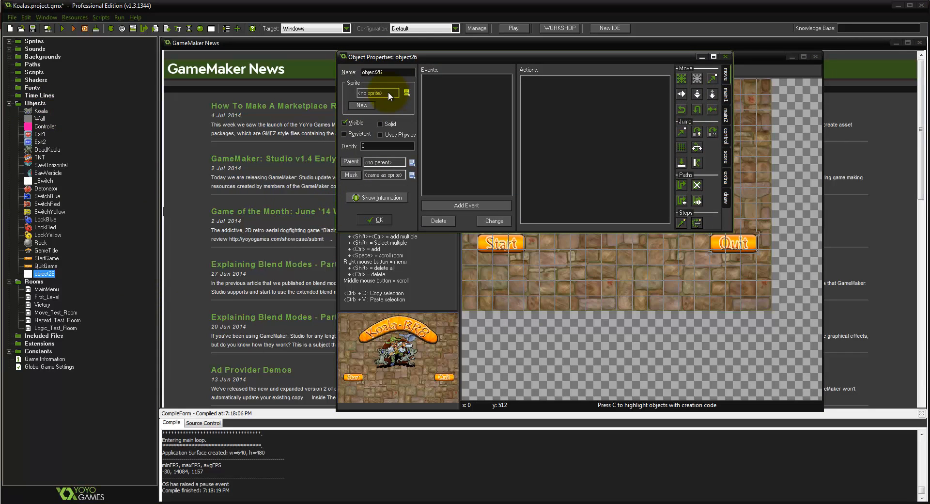
double_click(396, 72)
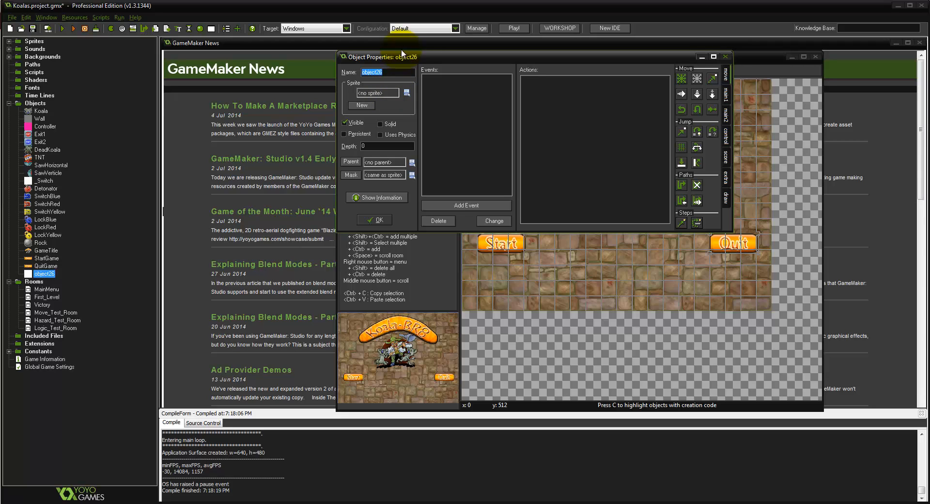
type("LoadGame")
left_click(388, 94)
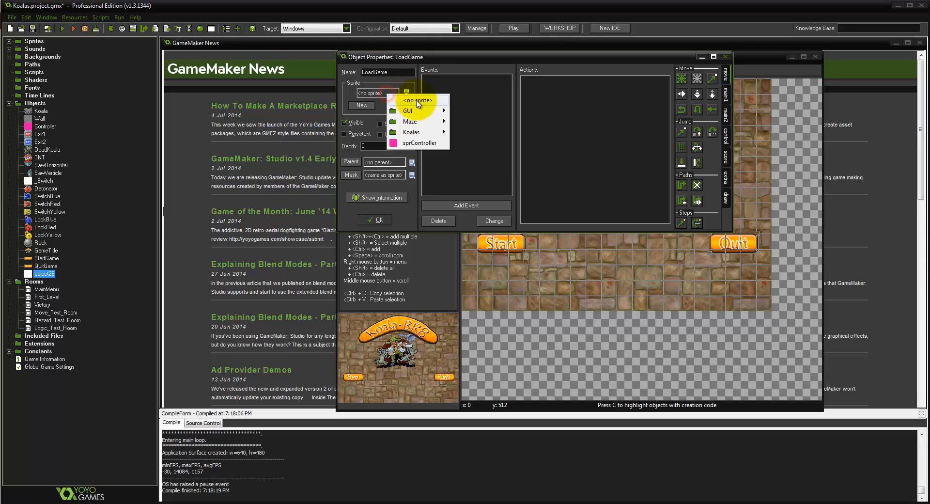
mouse_move(422, 116)
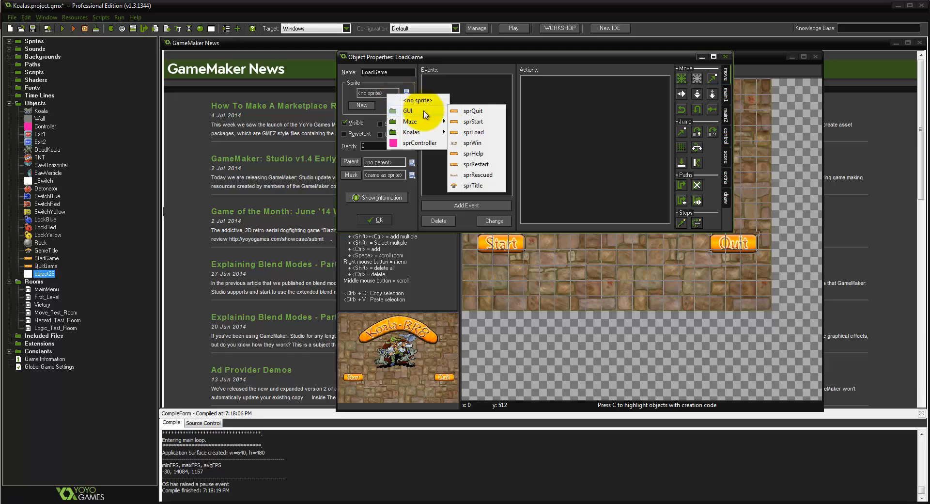
left_click(484, 132)
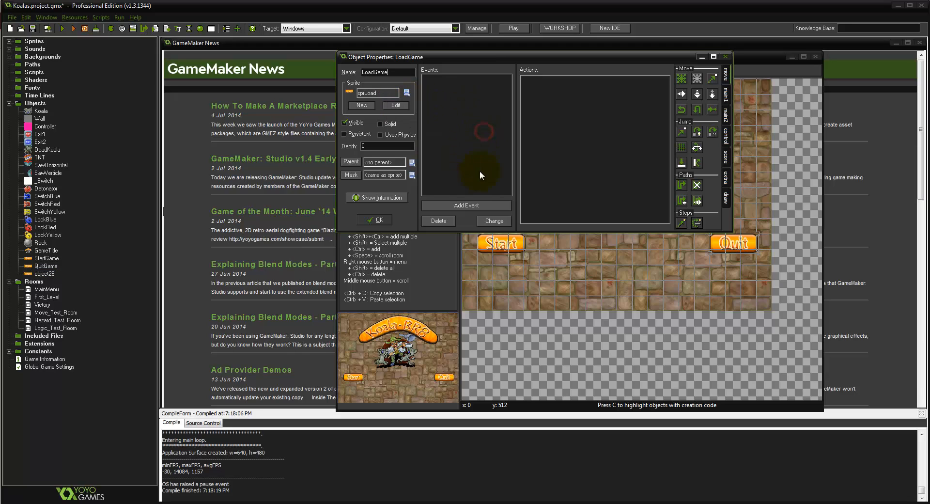
- Add a Left Released mouse event to LoadGame with a Play Sound action using sfxClick
left_click(489, 205)
left_click(505, 206)
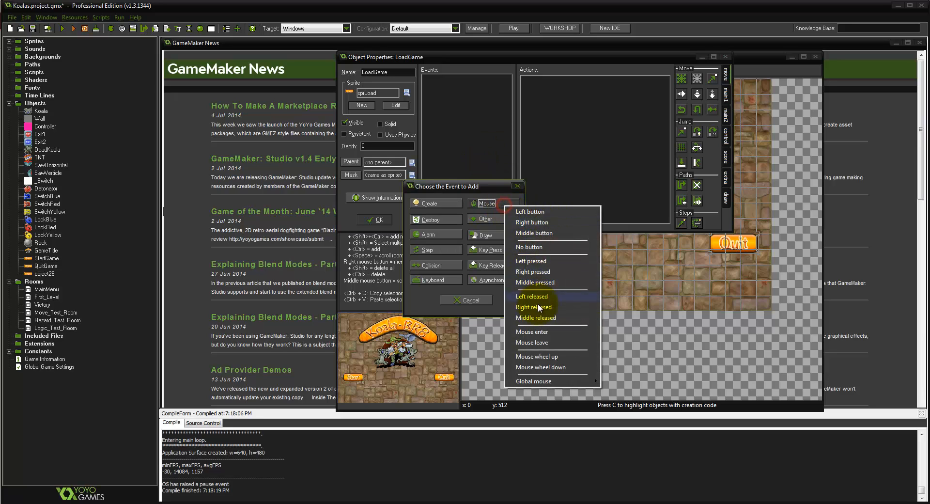
left_click(538, 297)
left_click(726, 94)
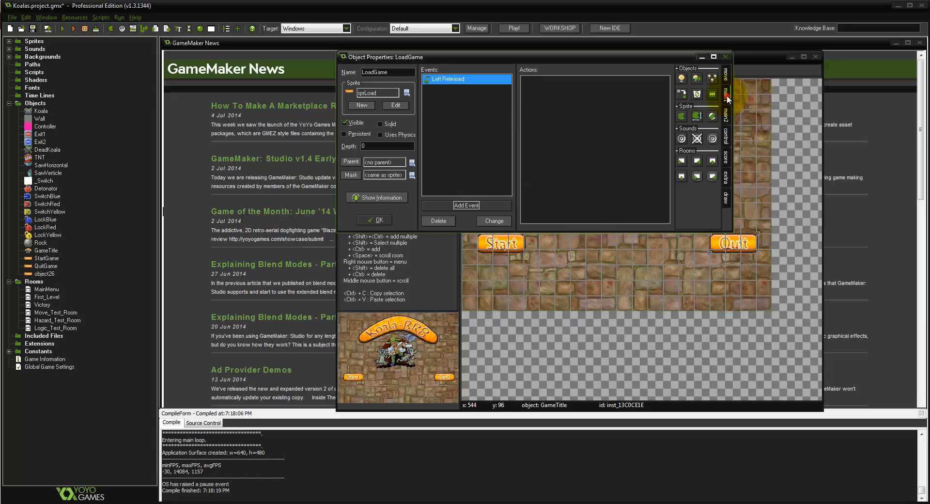
left_click_drag(682, 138, 534, 126)
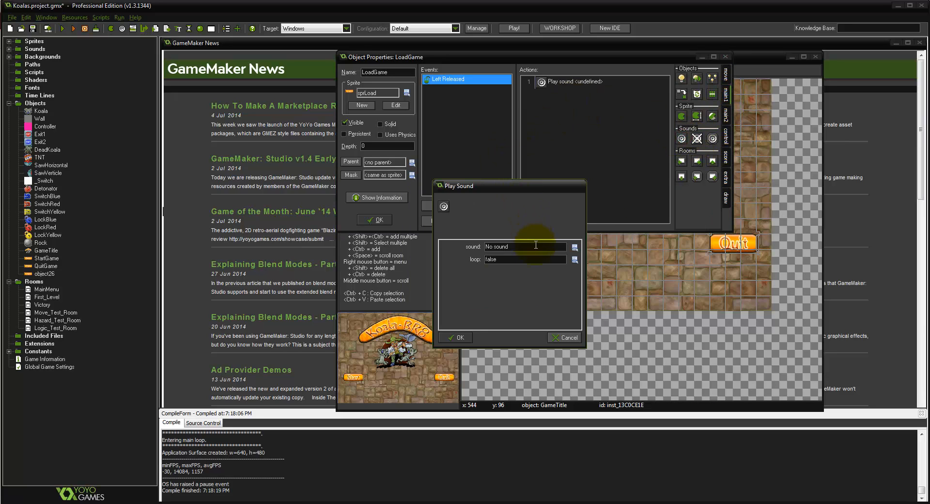
left_click(574, 246)
left_click(562, 262)
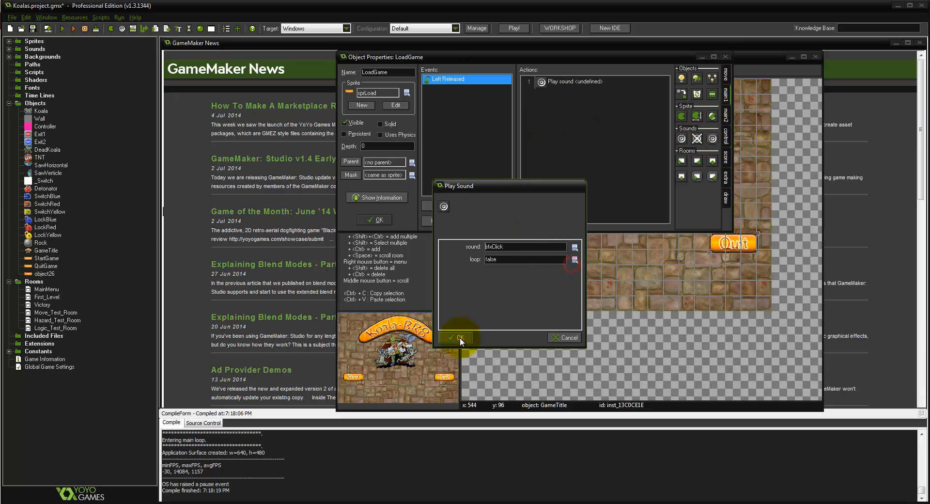
left_click(459, 338)
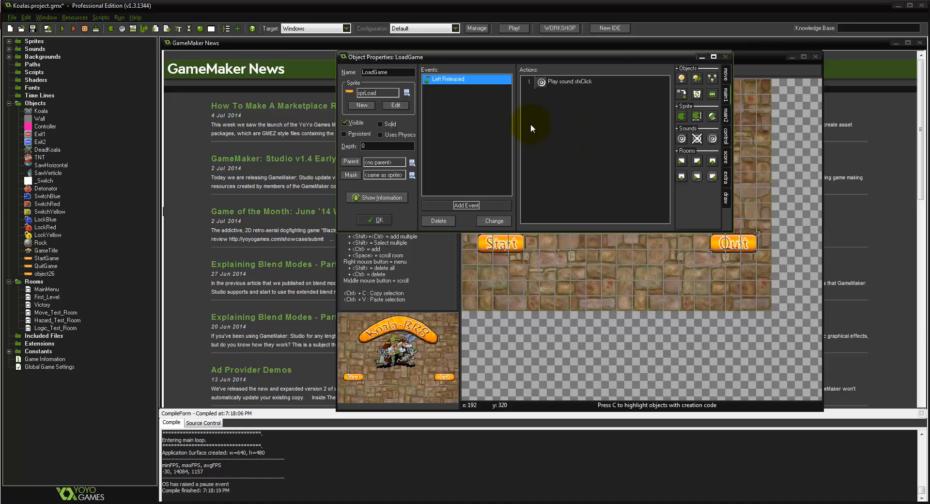
- Add a Load Game action with the file name koalas after the Play Sound action in LoadGame's Left Released event
left_click_drag(604, 56, 624, 85)
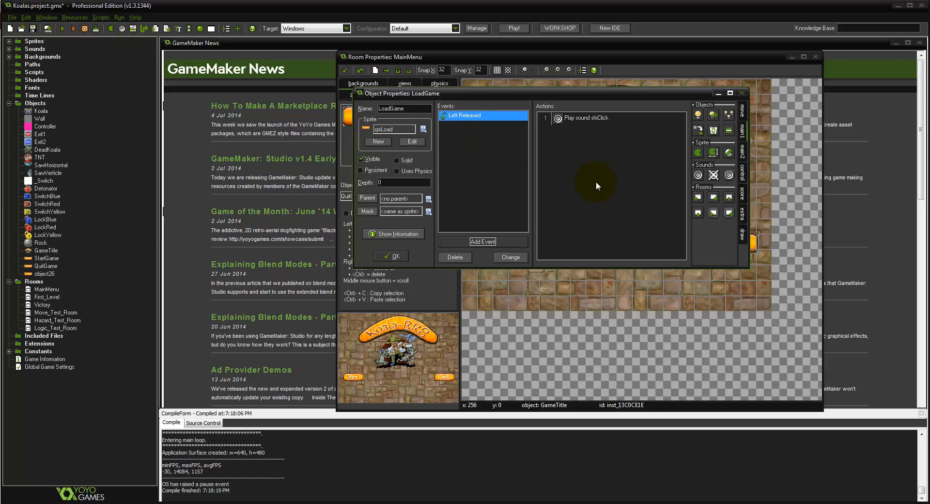
left_click(742, 150)
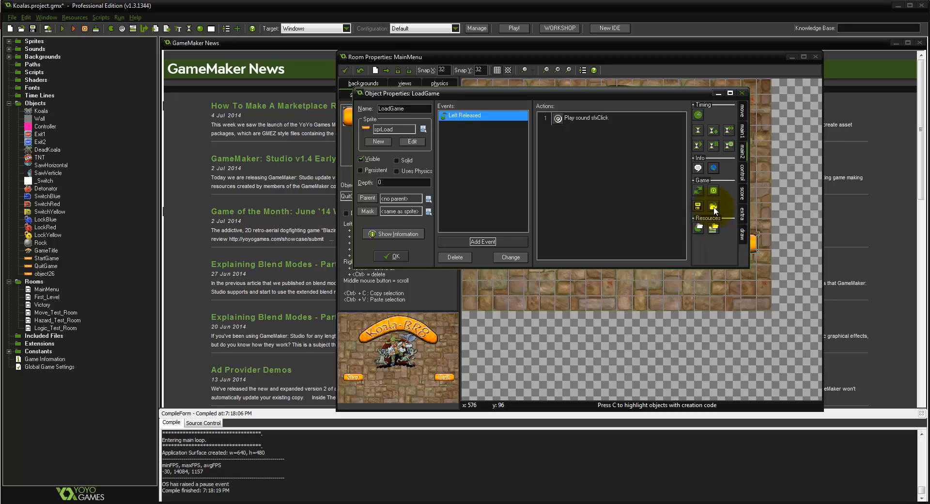
left_click_drag(713, 208, 612, 207)
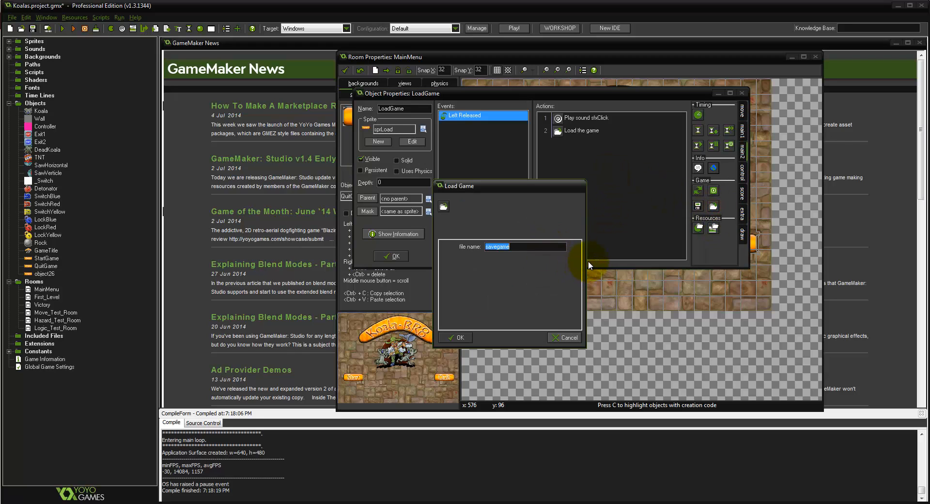
type("koalas")
key("ctrl+a")
key("ctrl+x")
key("ctrl+v")
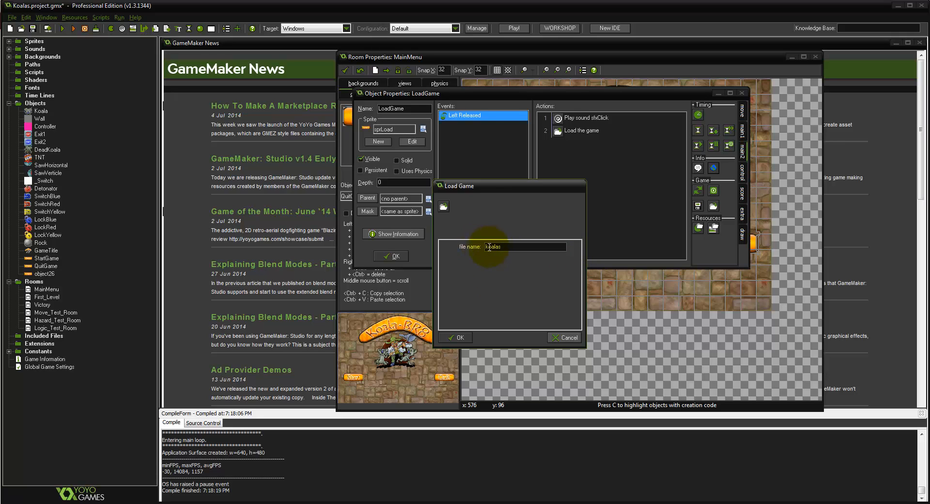
left_click(461, 338)
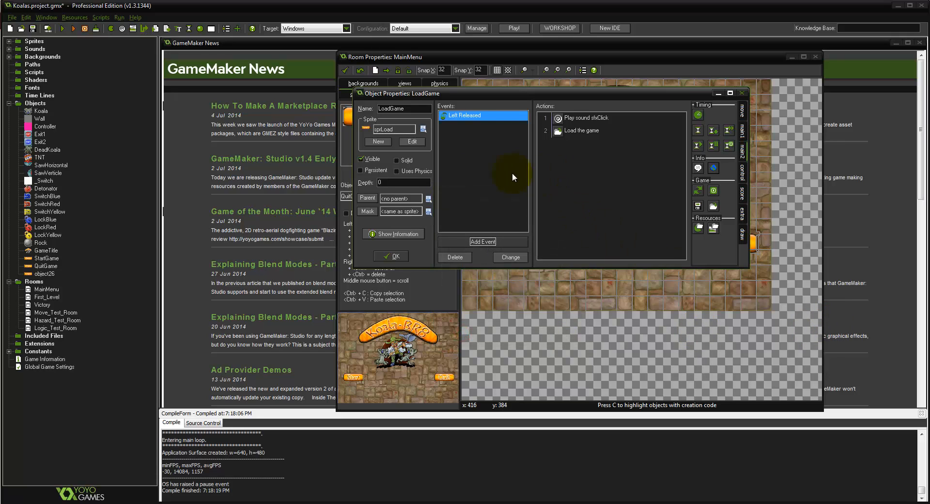
- Open the Controller object and add a Key Release event for F5 to it
double_click(45, 126)
left_click_drag(496, 98, 330, 158)
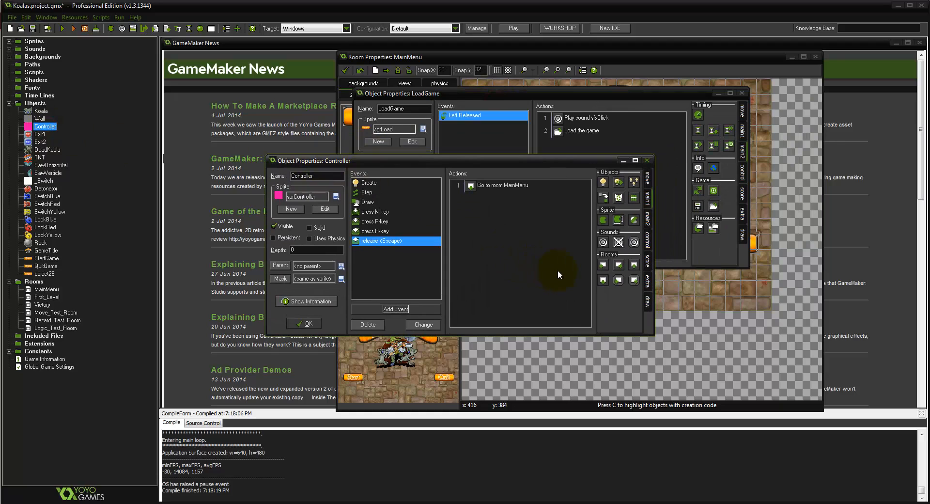
left_click(408, 309)
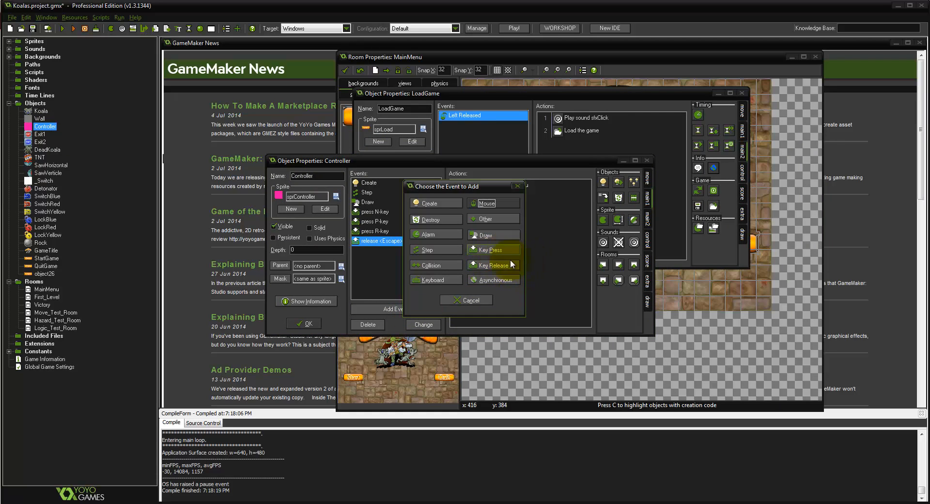
left_click(493, 265)
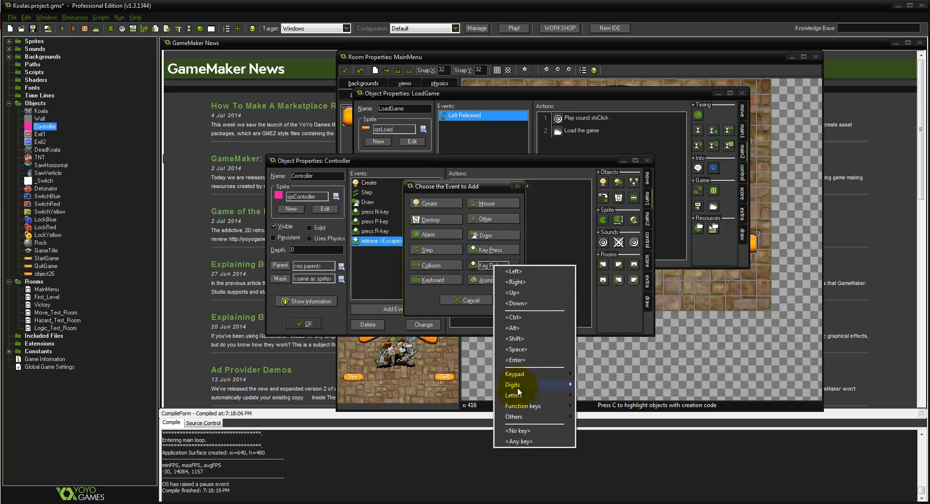
mouse_move(545, 406)
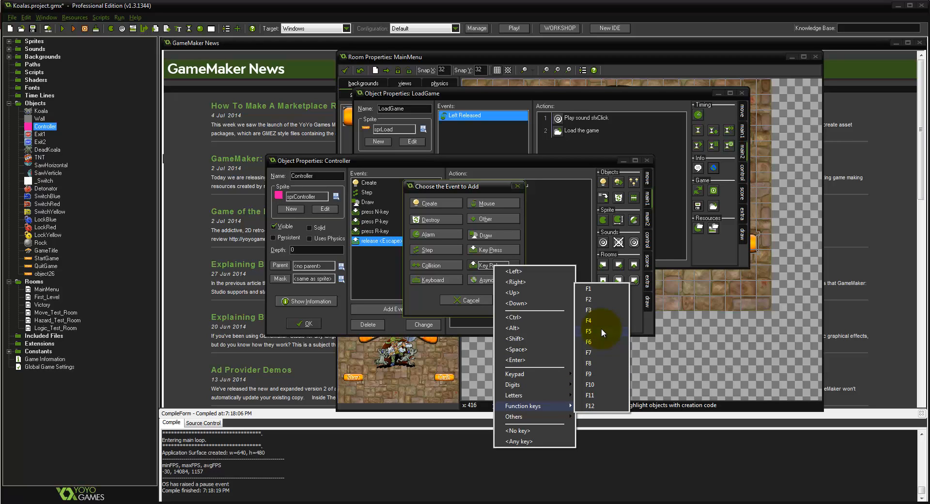
left_click(602, 332)
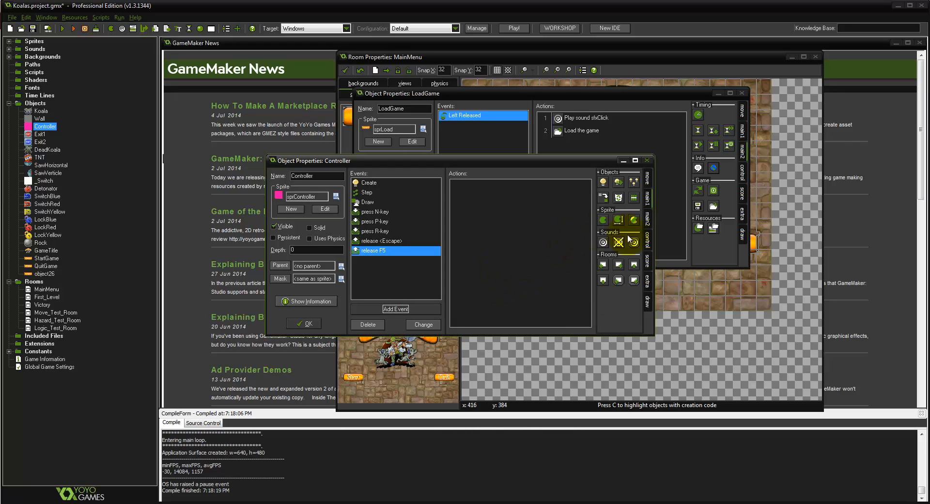
- Add a Save Game action with the file name koalas to the Controller's F5 release event
left_click(648, 219)
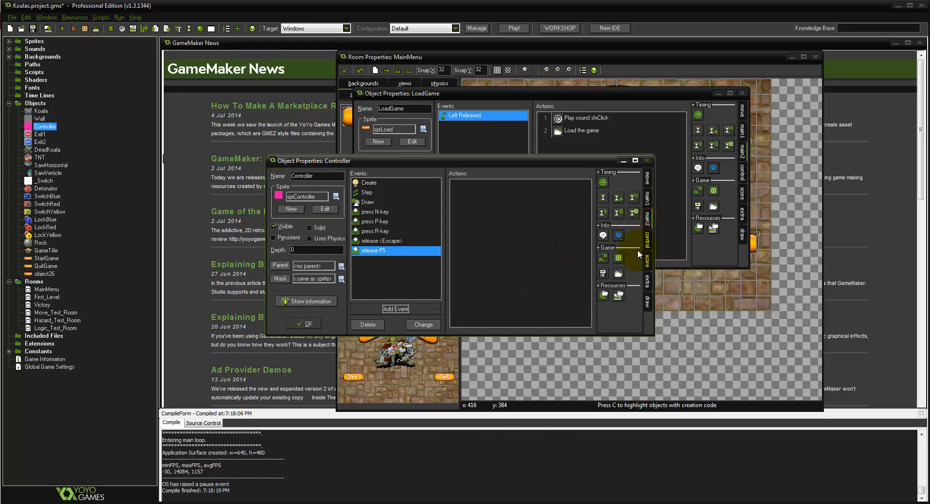
left_click_drag(604, 274, 519, 249)
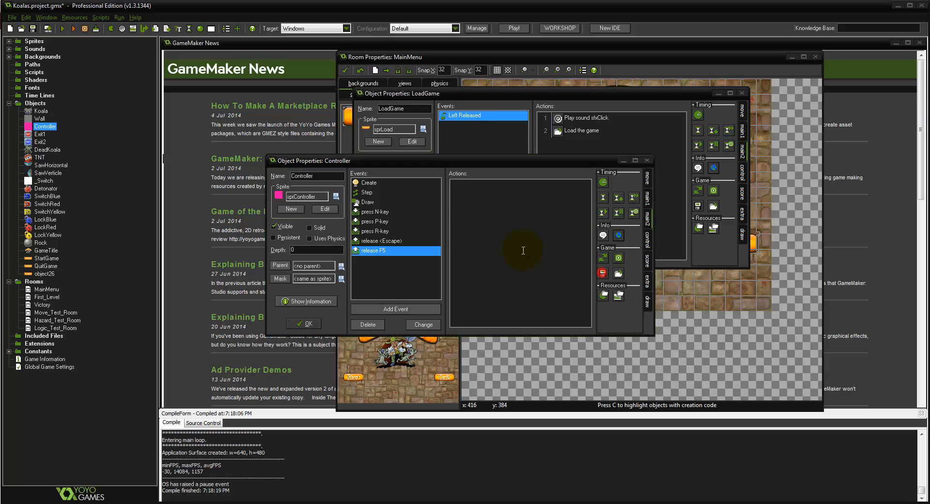
type("koalas")
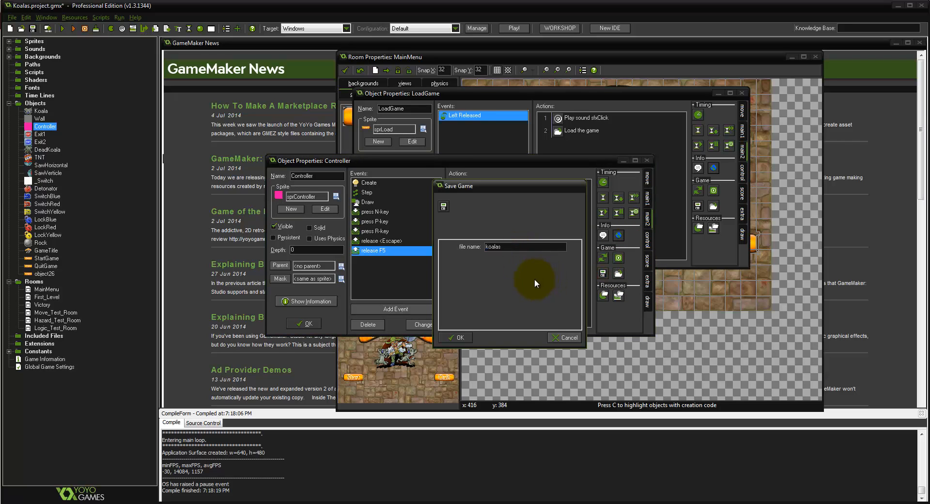
left_click(461, 337)
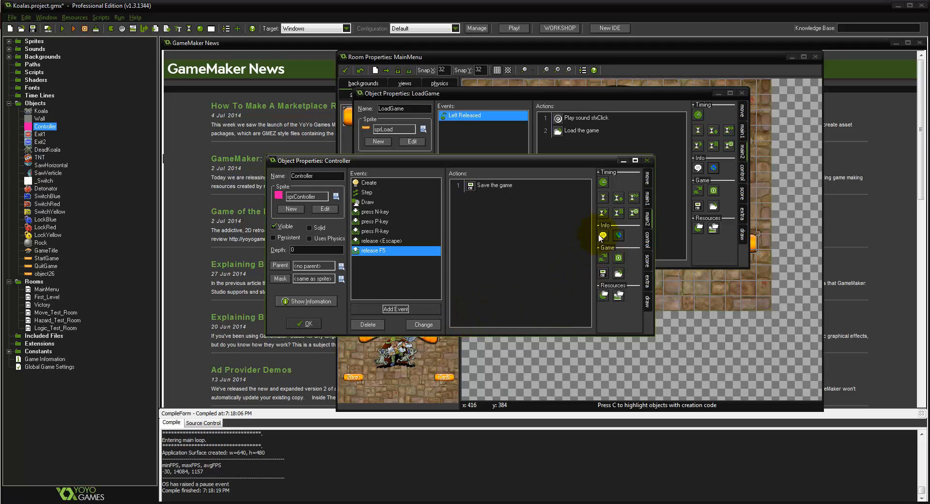
- Add a Display Message action reading "Game Saved!" after the Save Game action, and save the Controller object
left_click_drag(603, 236, 495, 241)
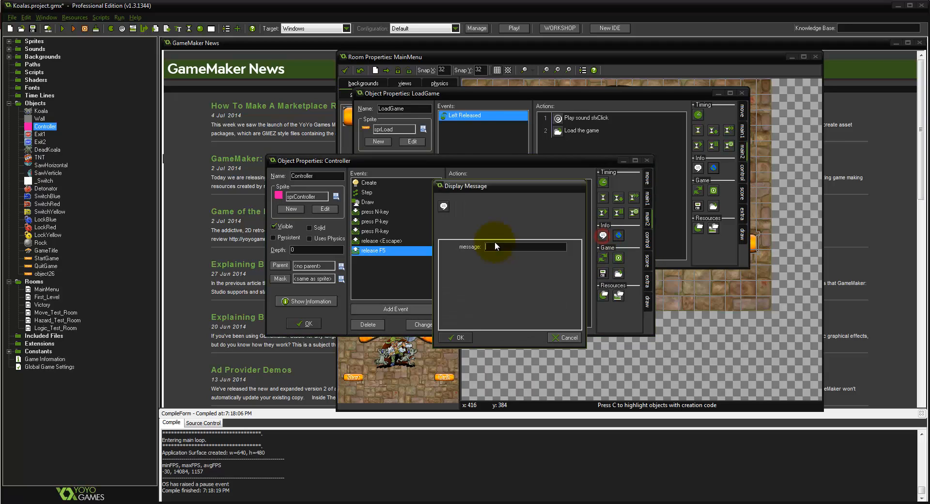
type("Ga")
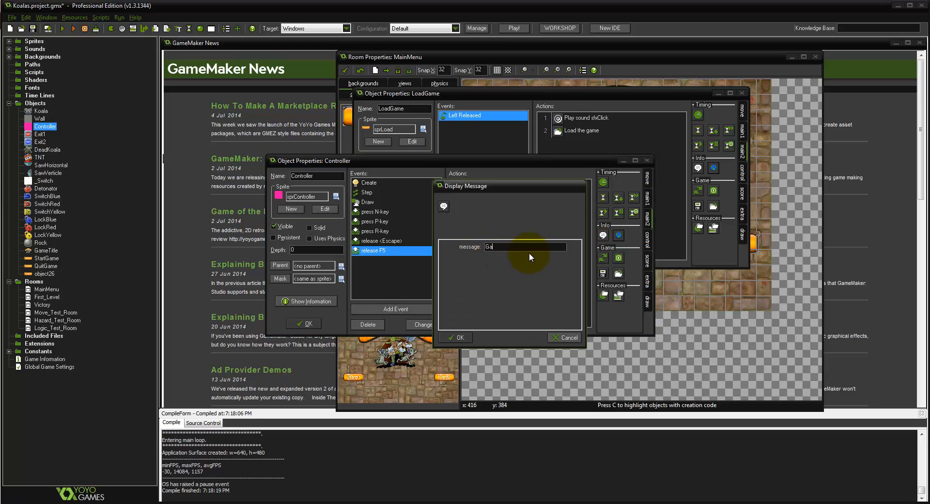
type("me Saved!")
left_click(459, 337)
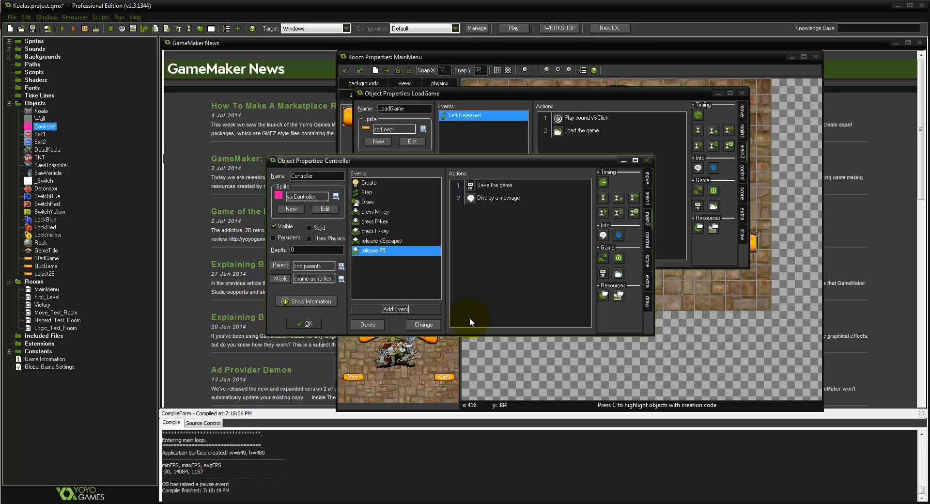
left_click(308, 323)
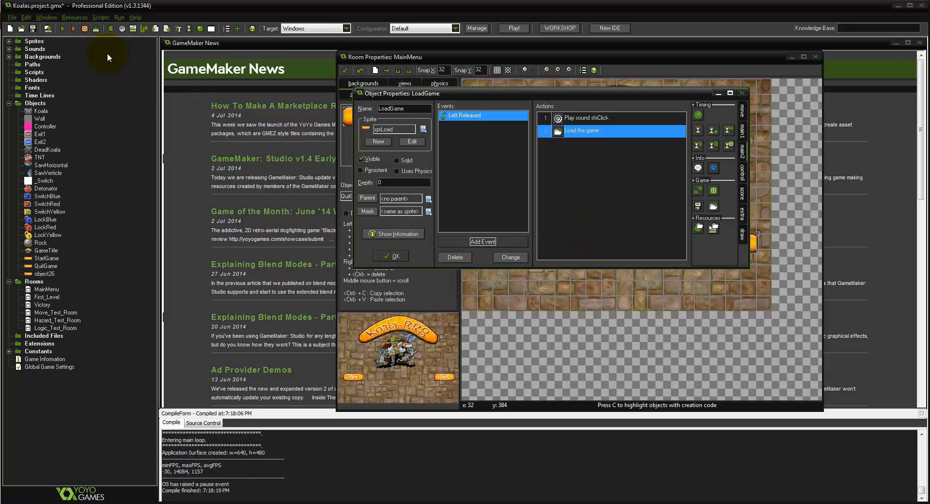
- Run the game to check its main menu, and close the game window
left_click(62, 28)
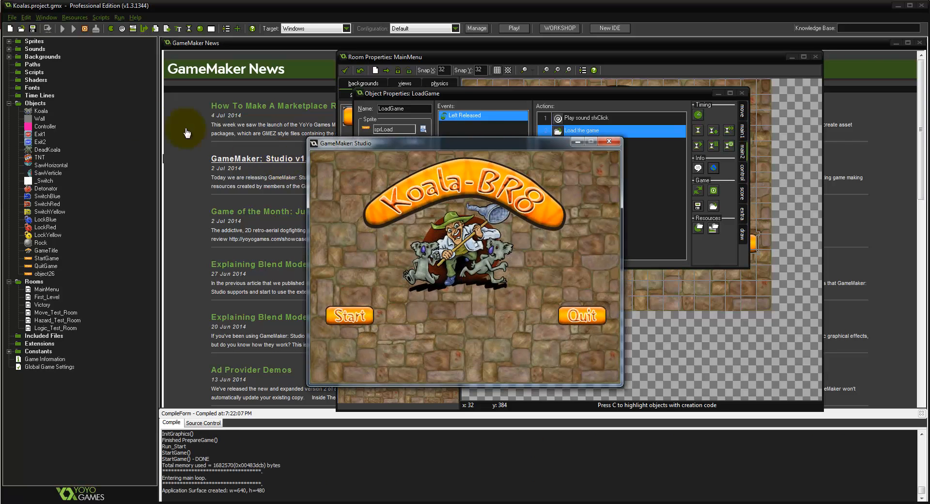
left_click(609, 141)
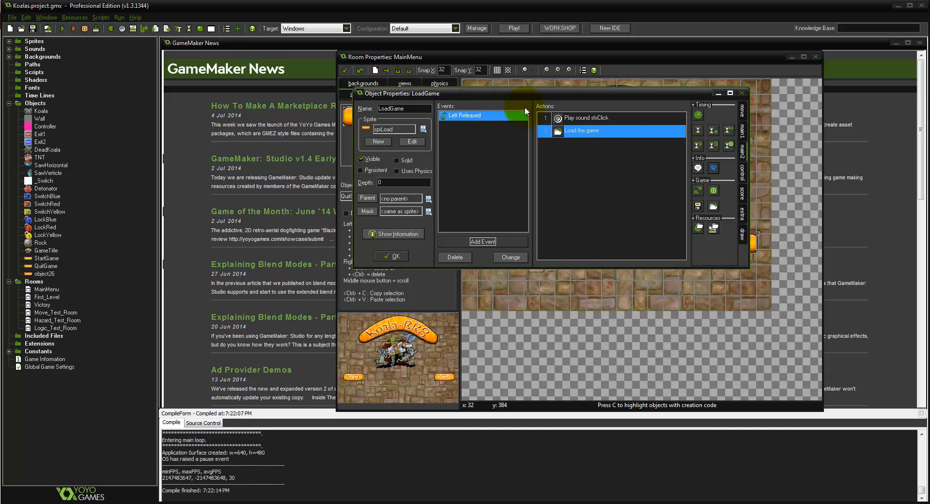
- Save the LoadGame object and place an instance of it below the Start button in the MainMenu room
left_click(396, 256)
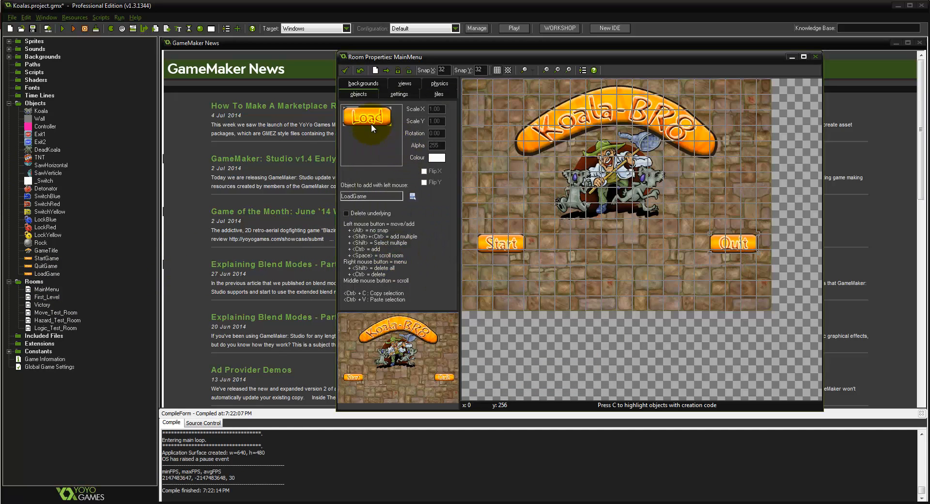
left_click(486, 287)
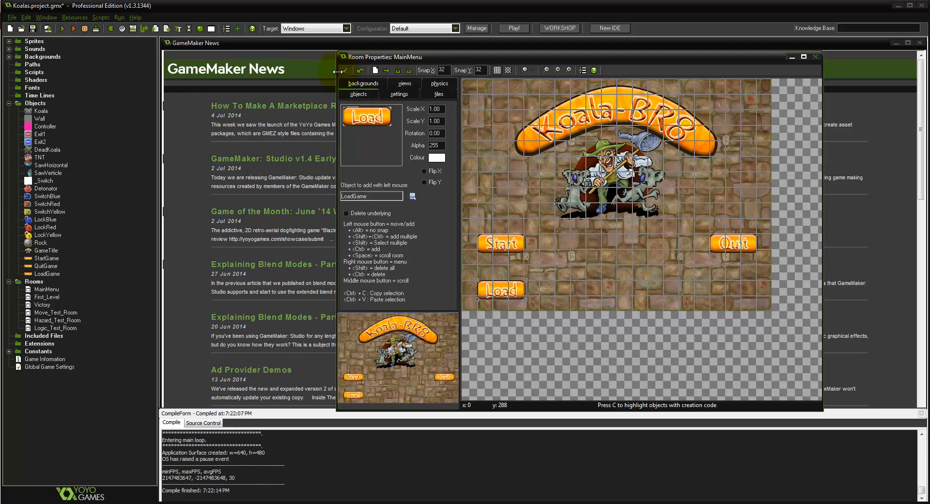
- Run the game, try its Load button, and return from the level to the main menu
left_click(62, 27)
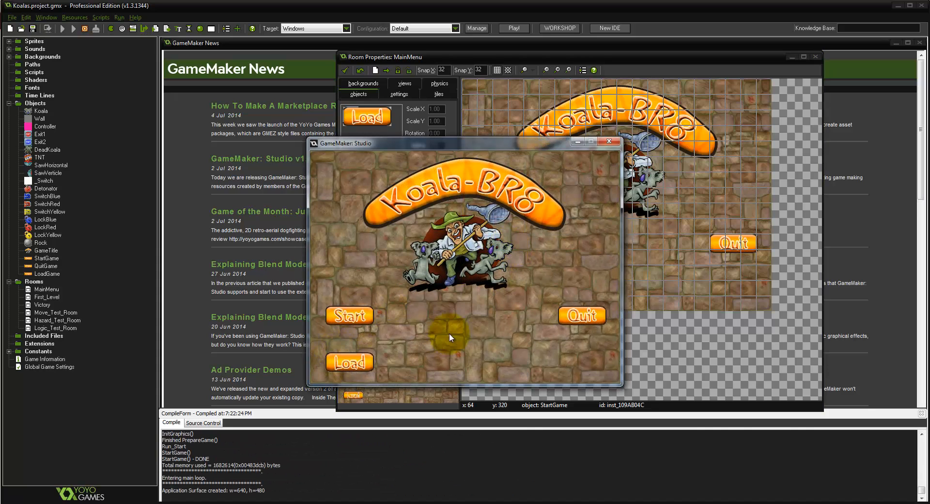
left_click(368, 363)
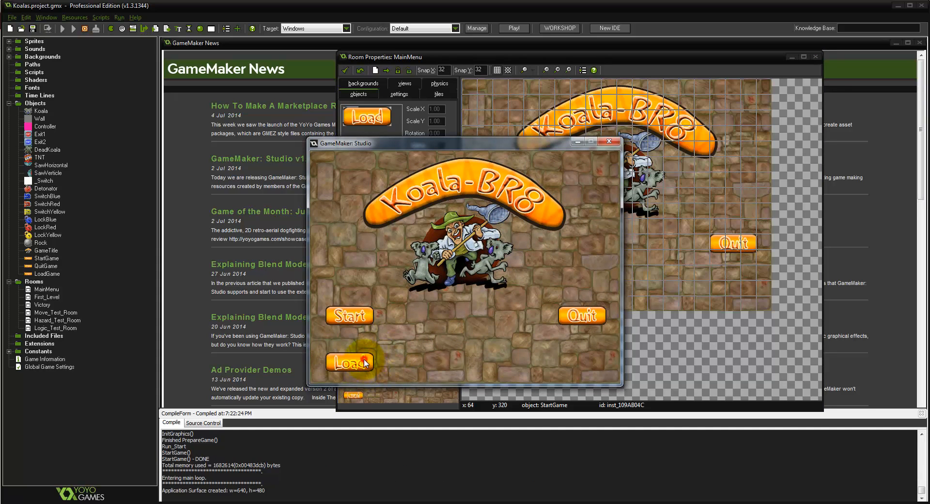
left_click(365, 240)
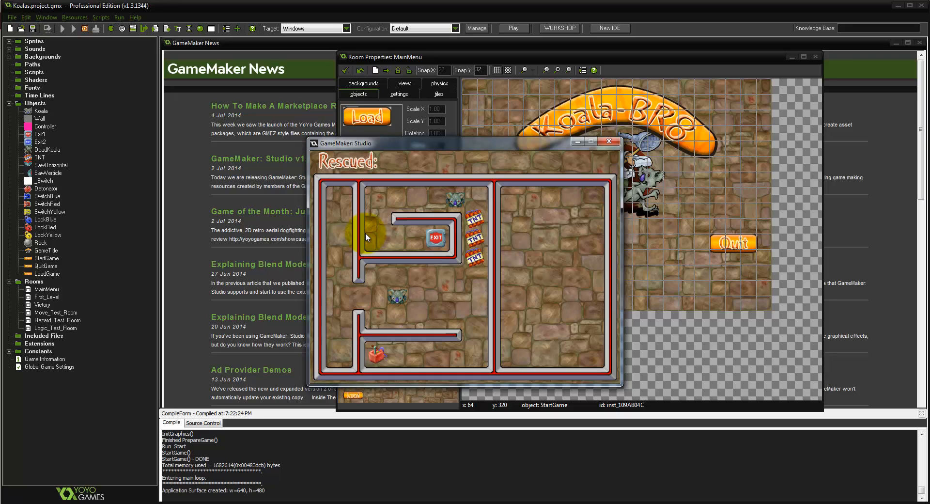
key("Escape")
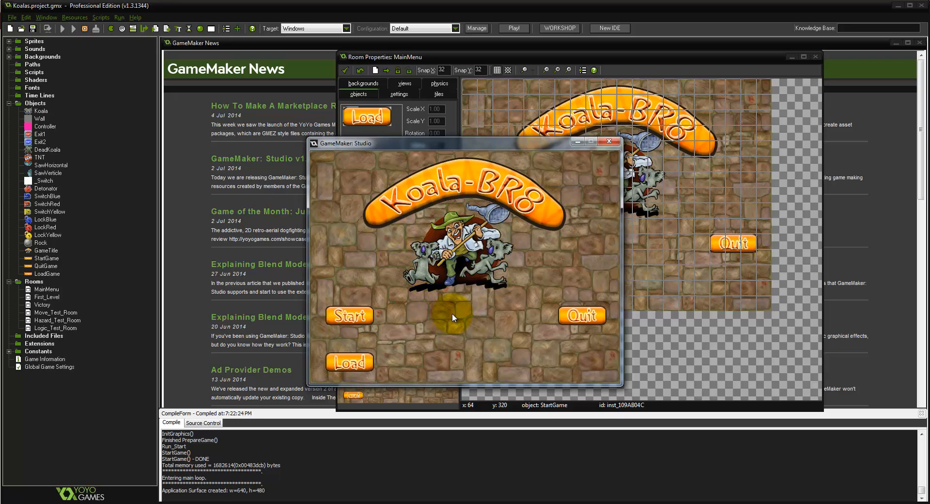
- Start a new game and steer the koalas toward the wall beside the TNT column
left_click(359, 318)
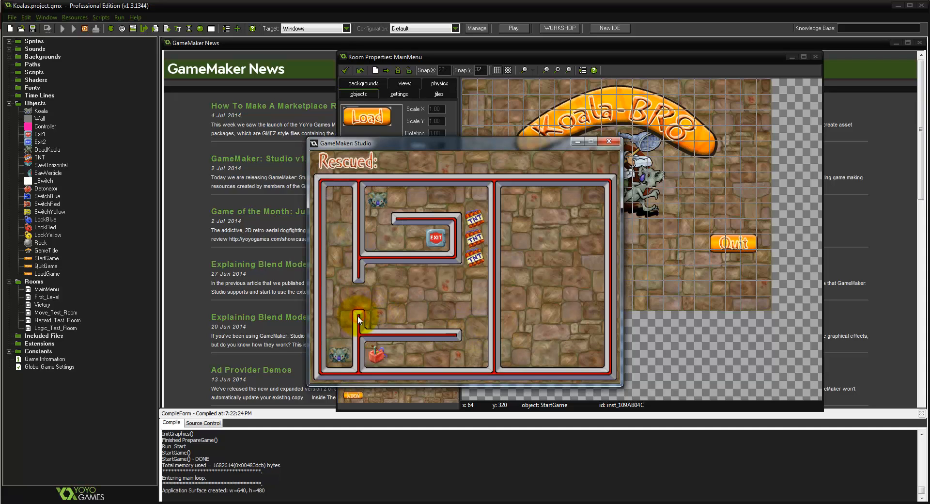
key("Up")
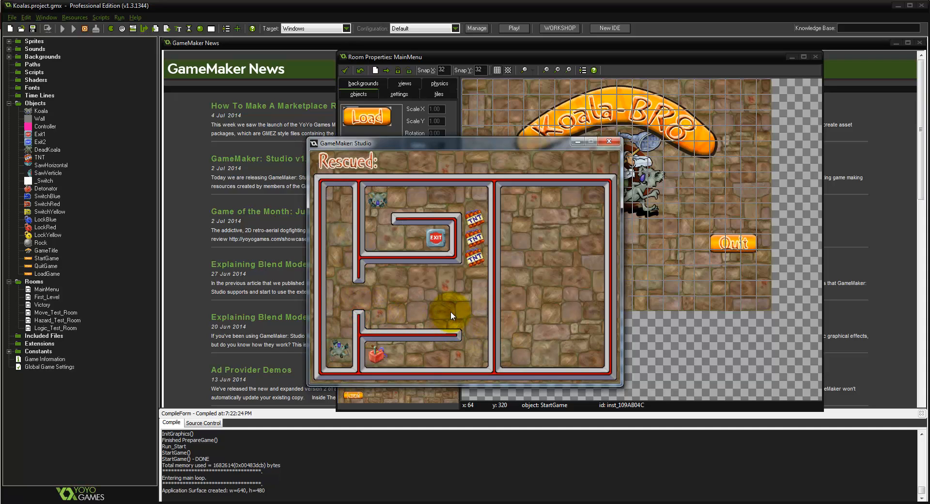
key("Right")
key("Down")
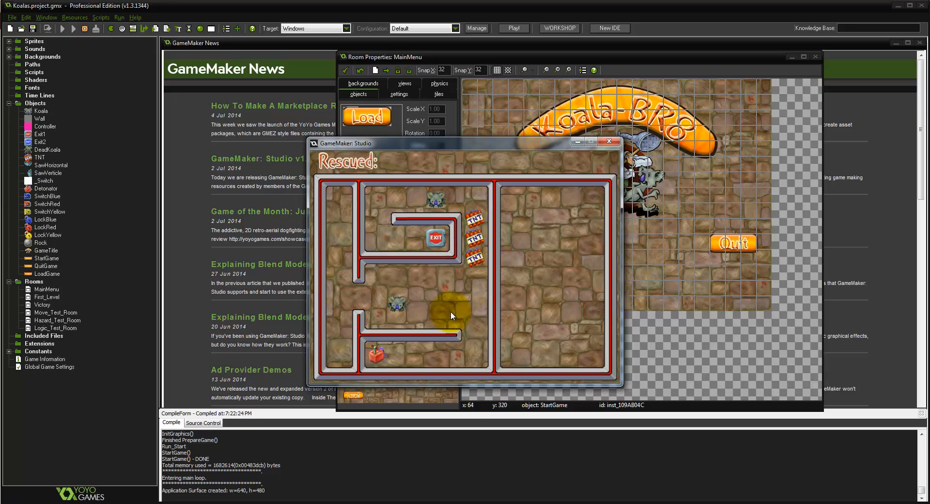
key("Right")
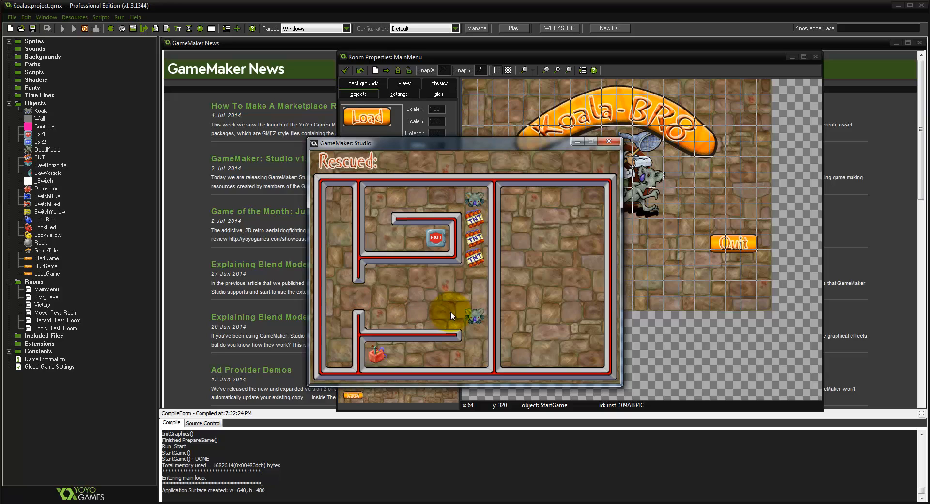
- Save the game in progress, return to the main menu, and load the saved game
key("F5")
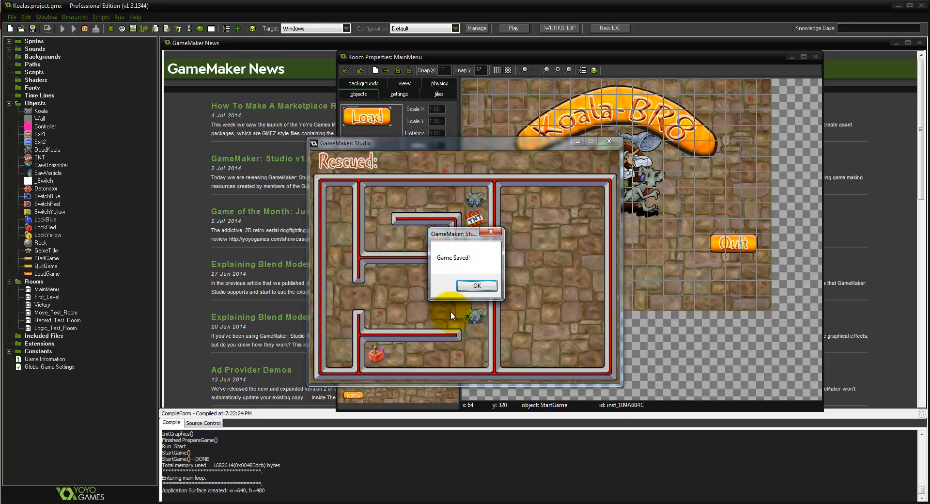
left_click(475, 286)
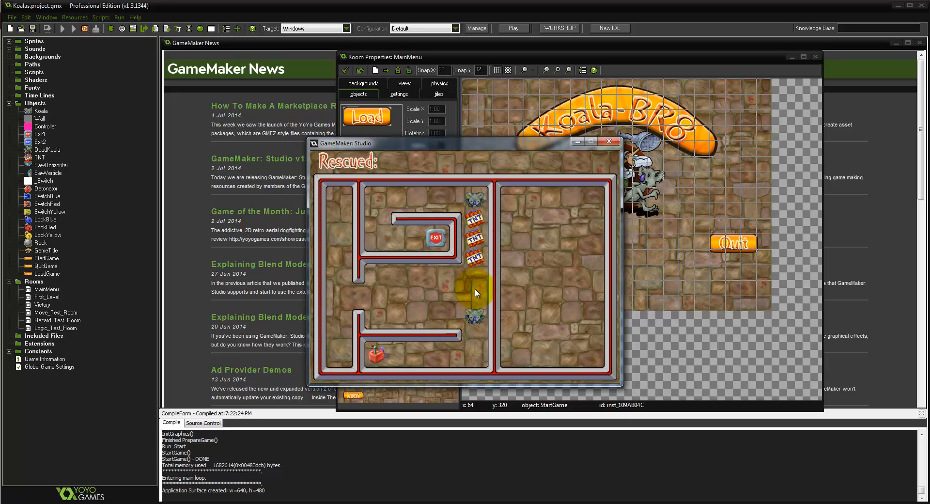
key("Escape")
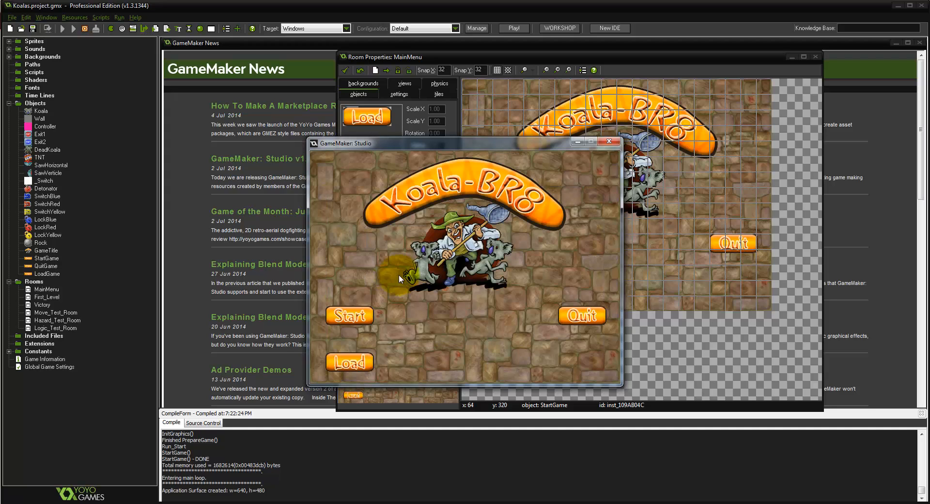
left_click(343, 364)
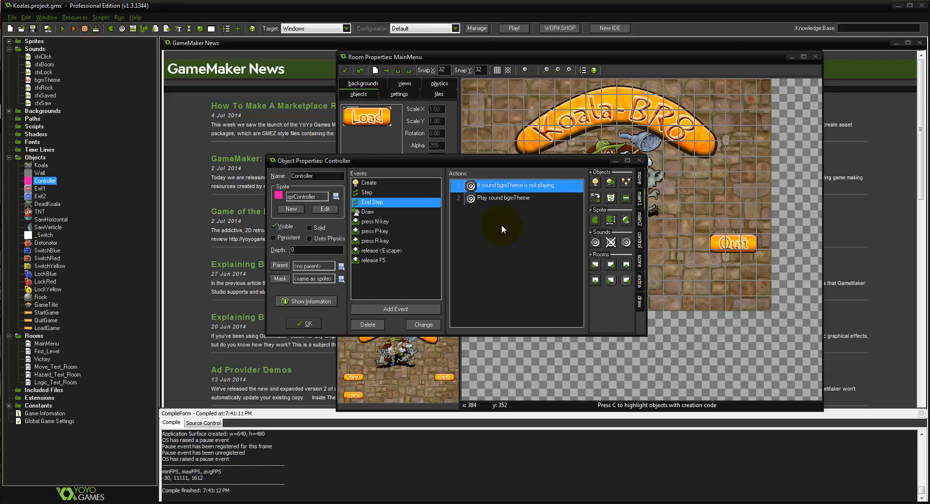
- Show the actions of the Controller object's Create event
left_click(395, 184)
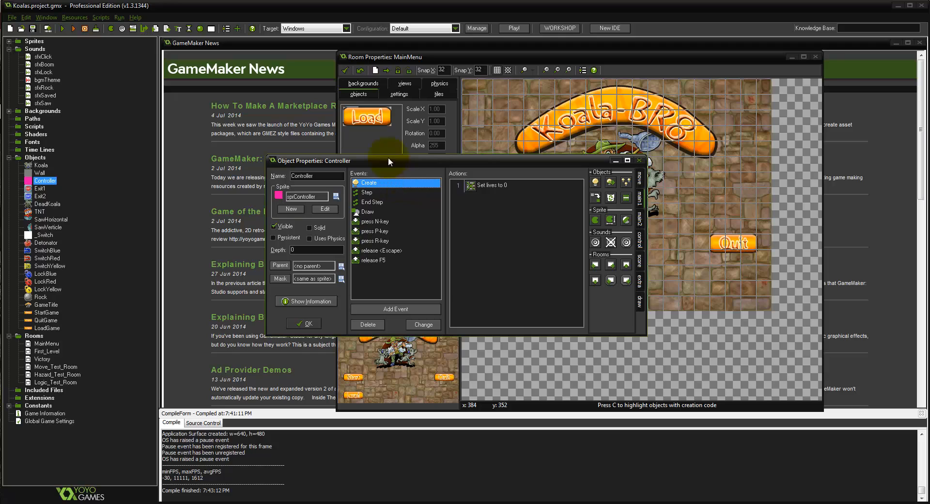
- Review the actions of the Controller object's End Step event and close the object
left_click(380, 202)
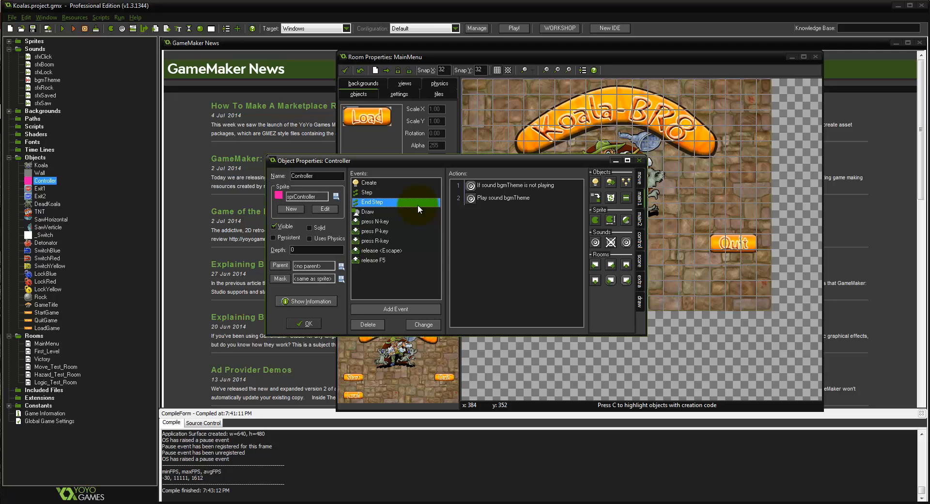
left_click(319, 321)
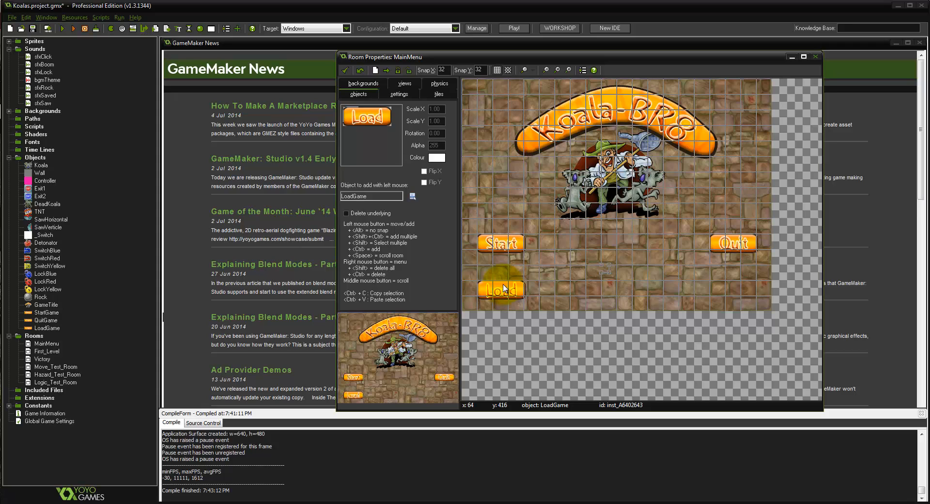
- Replace the game information text with "Type stuff here!", and test-run the game before closing it
double_click(44, 413)
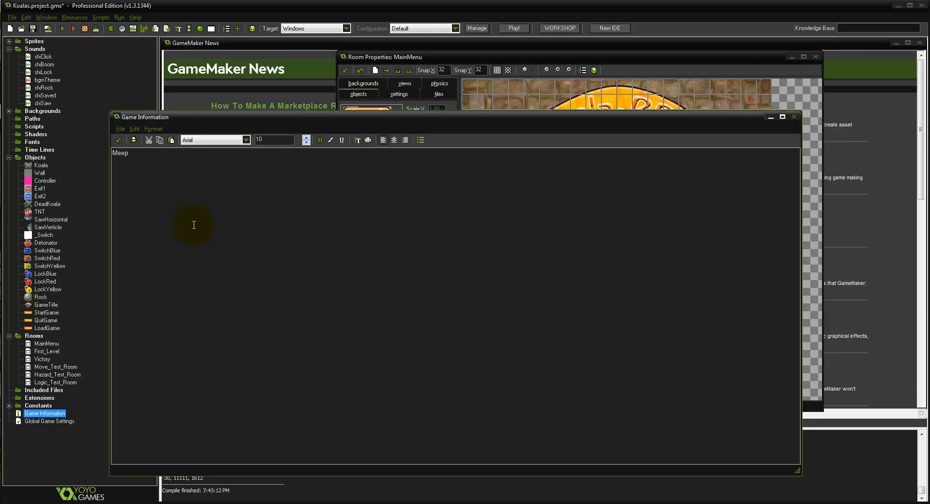
double_click(148, 155)
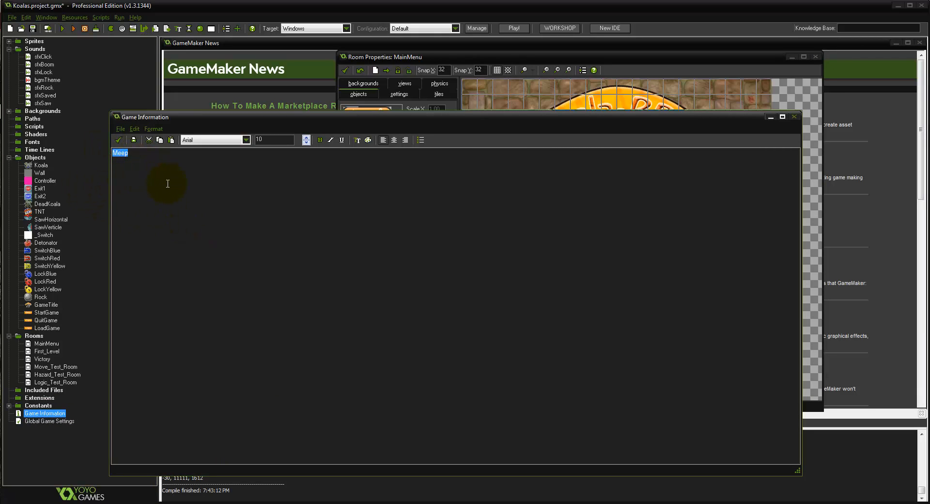
type("Type stuff here!")
left_click(118, 139)
left_click(62, 29)
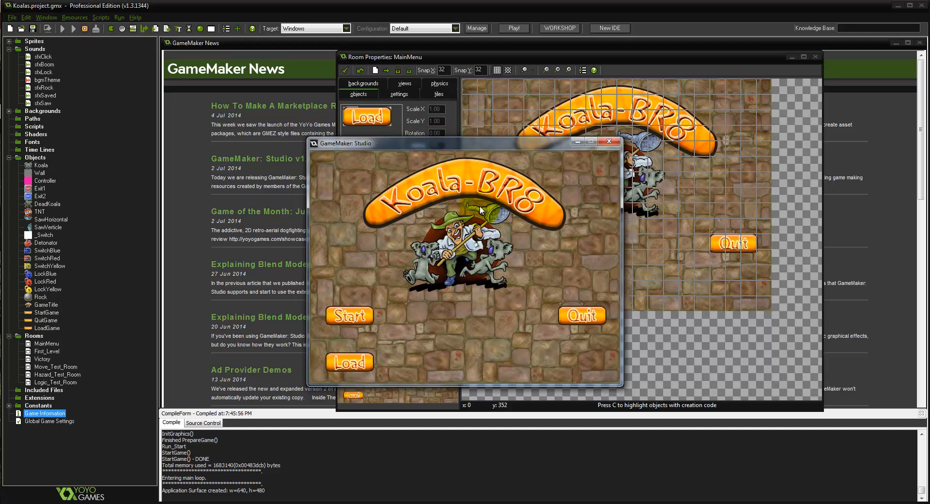
left_click(610, 143)
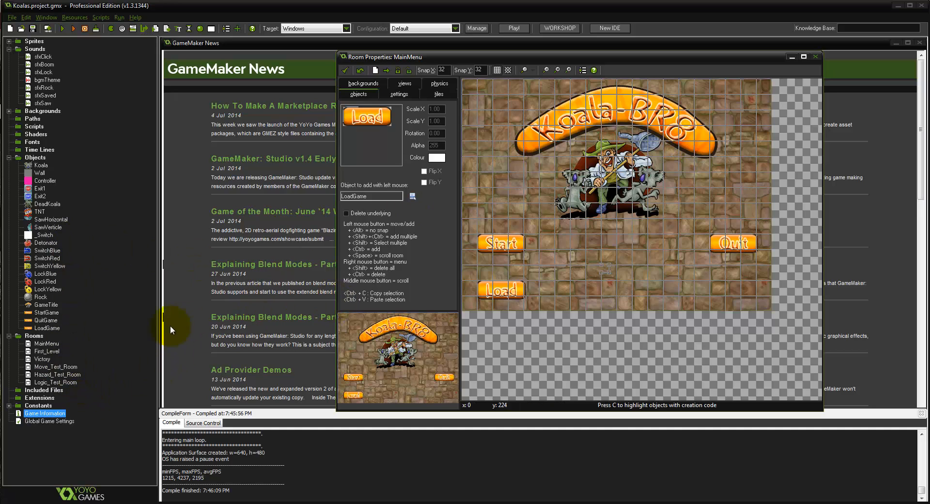
- Examine the available sound, room, timing, info and game actions in the Controller object, and close it
double_click(50, 183)
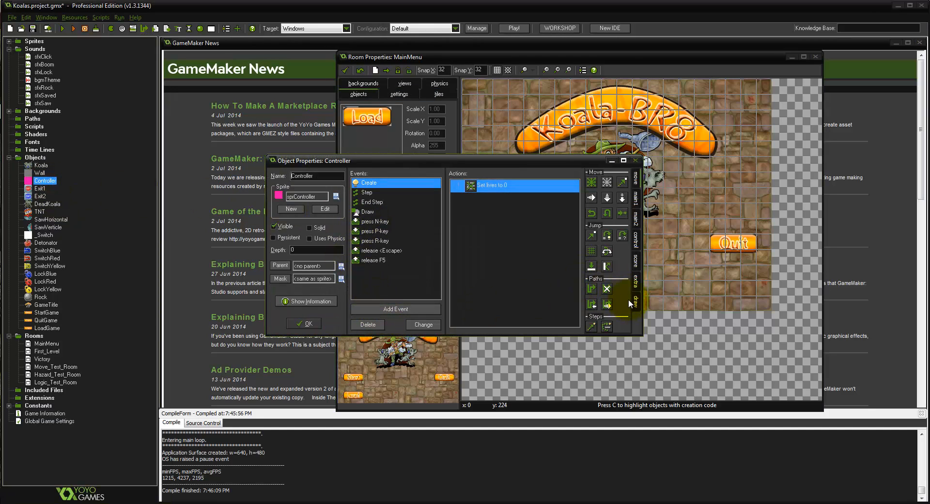
left_click(636, 218)
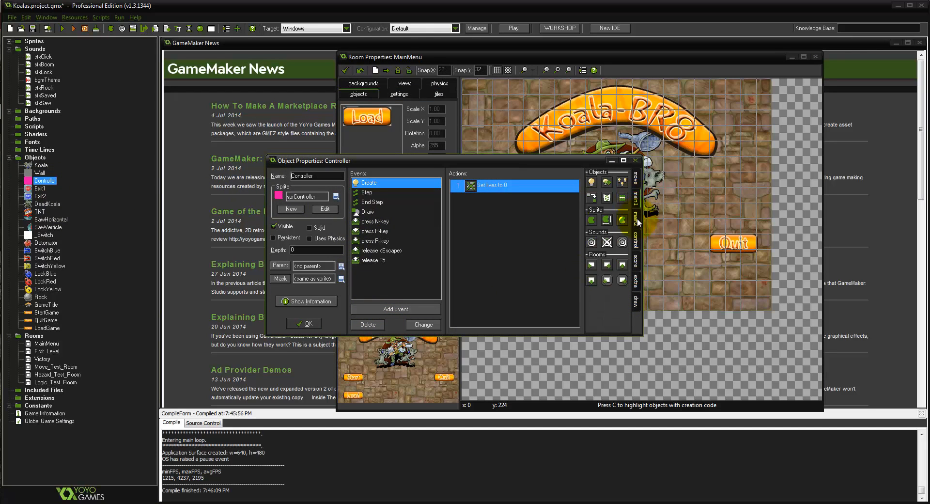
left_click(636, 219)
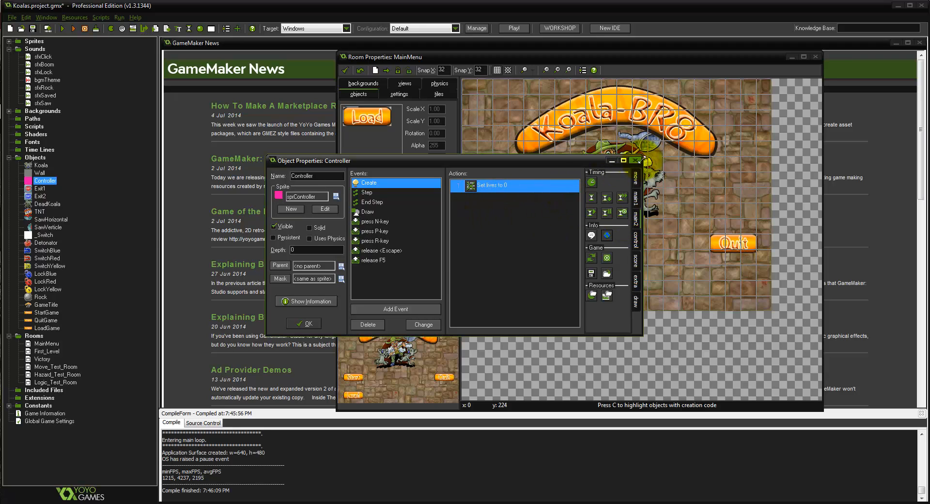
left_click(635, 160)
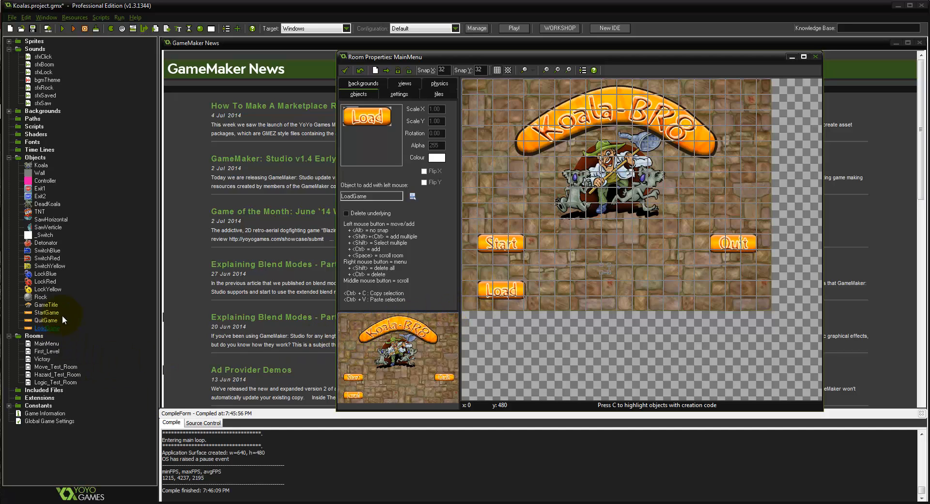
- Create a new object named VictoryObject and assign it the sprWin sprite
right_click(34, 158)
left_click(72, 163)
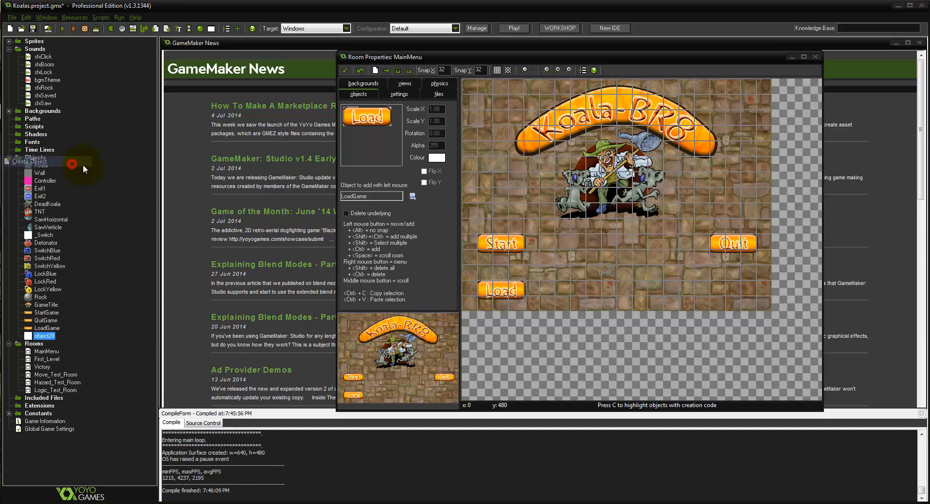
double_click(321, 176)
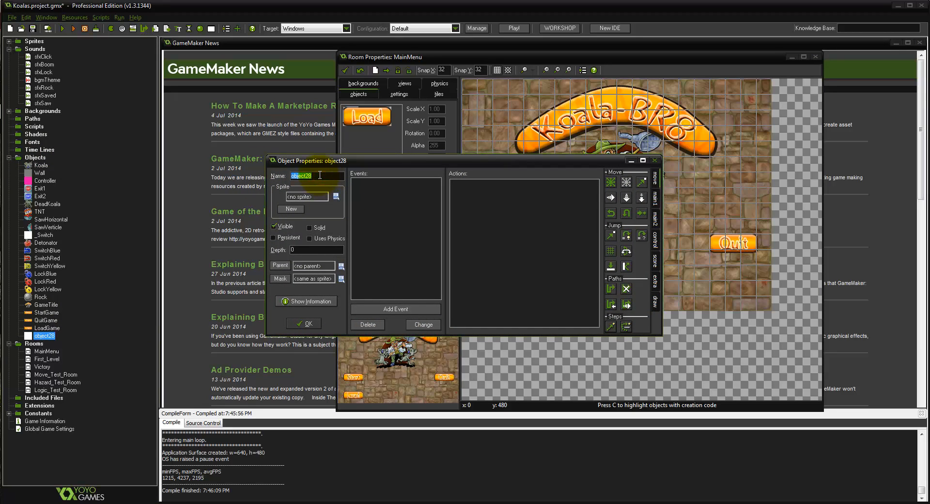
type("VictoryOvj")
key("BackSpace")
left_click(320, 203)
mouse_move(346, 211)
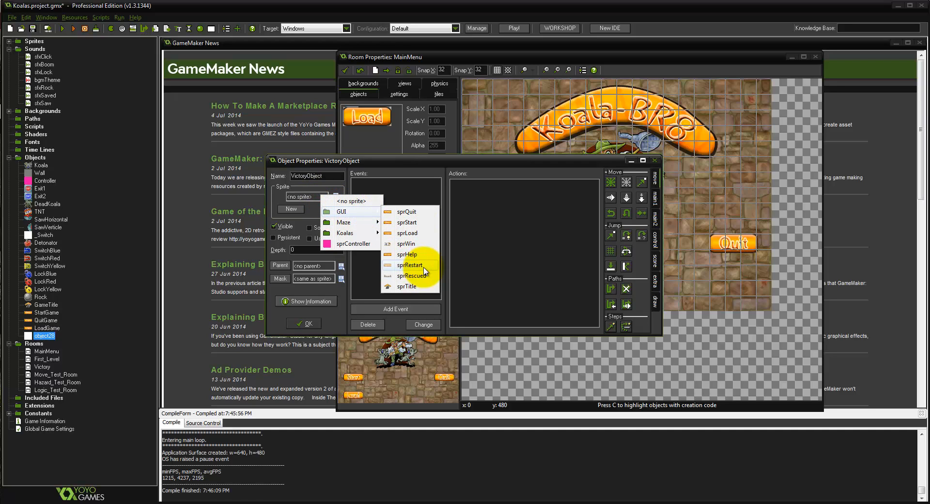
left_click(411, 244)
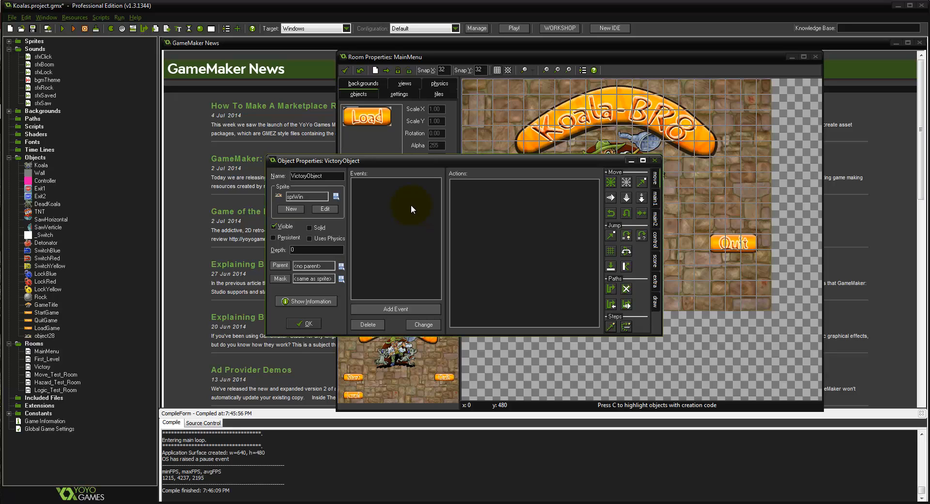
- Add a keyboard any-key event to VictoryObject that goes to the MainMenu room
left_click(423, 308)
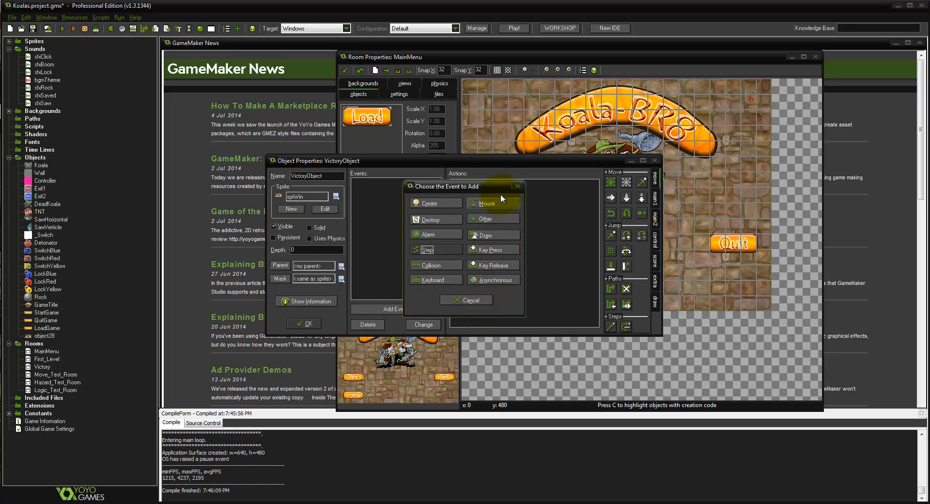
left_click(436, 280)
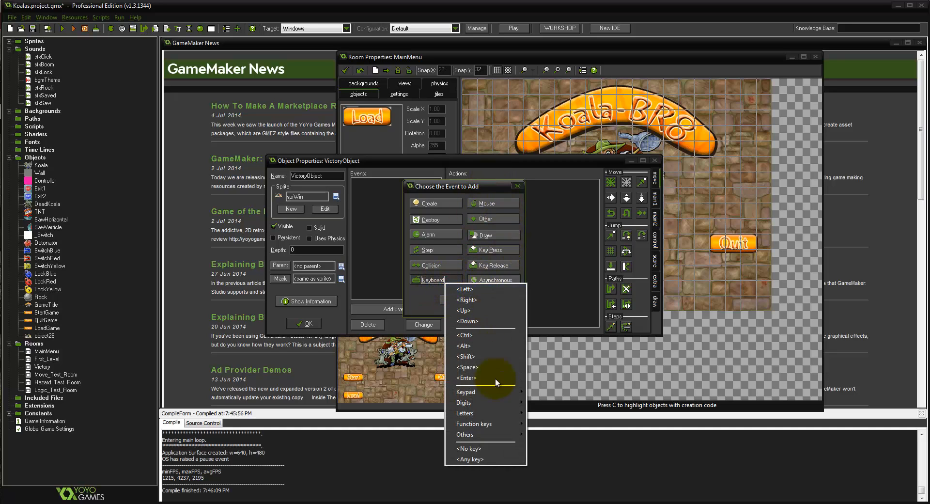
left_click(493, 460)
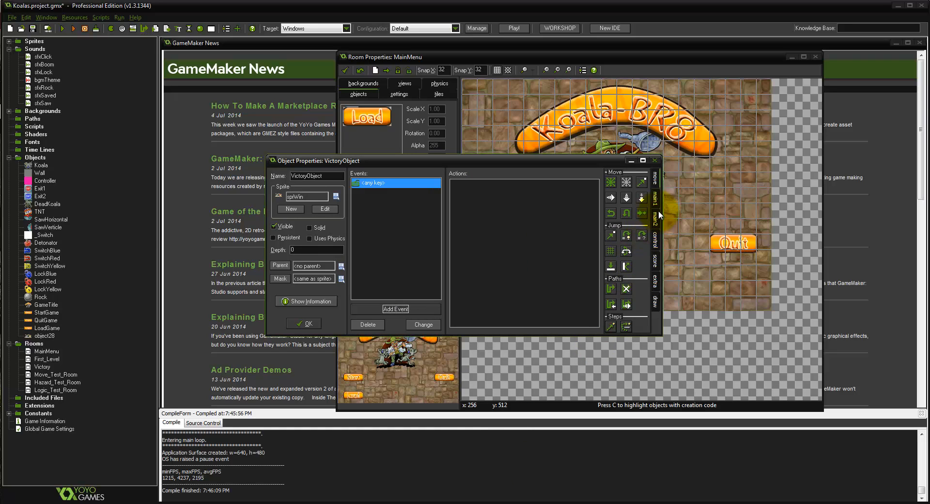
left_click(655, 197)
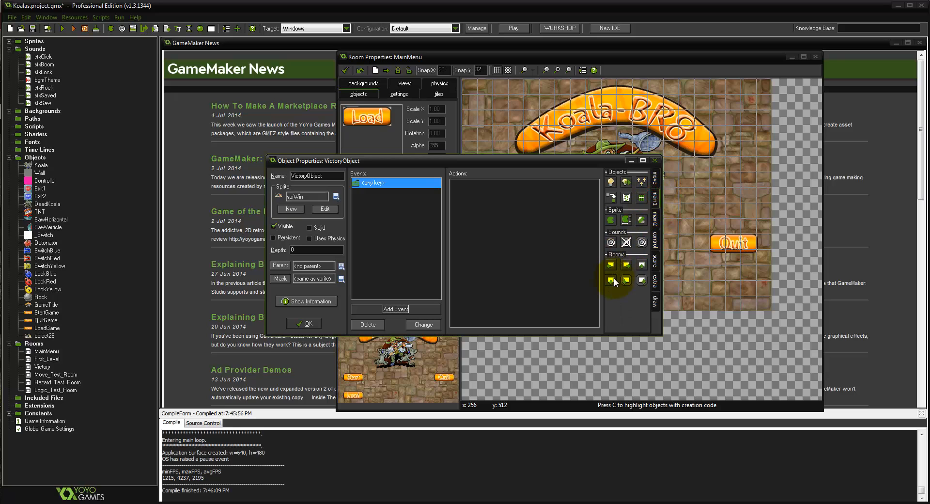
left_click_drag(612, 279, 548, 286)
left_click(536, 246)
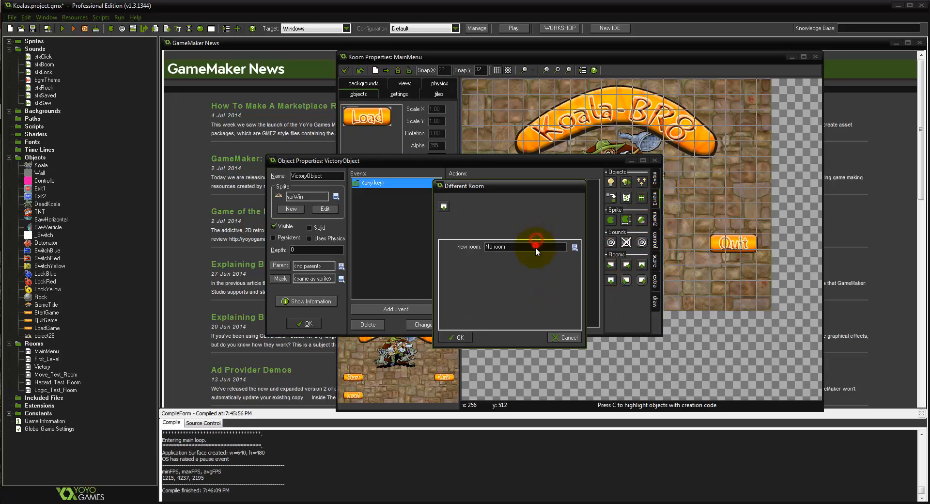
left_click(566, 264)
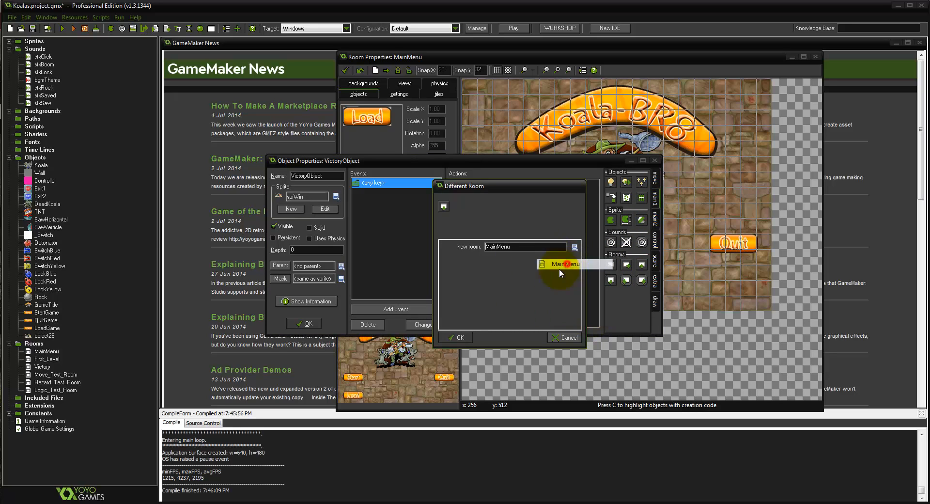
left_click(460, 336)
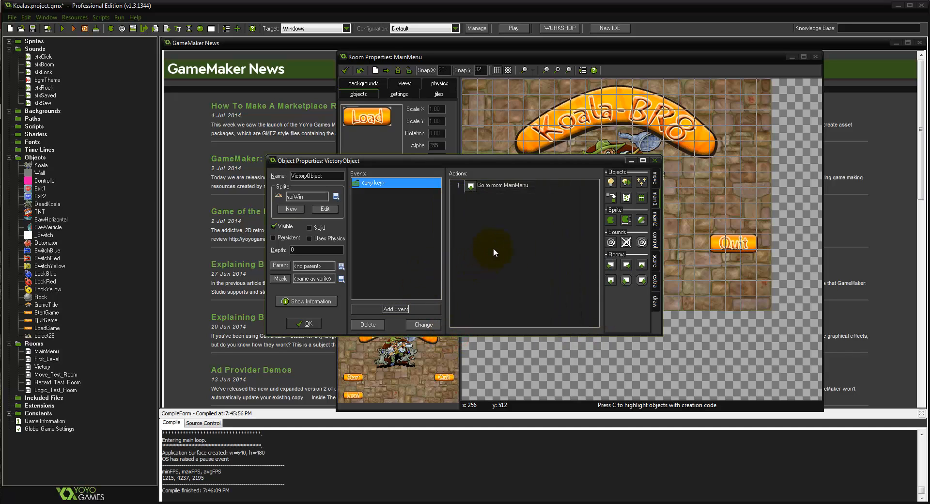
- Add a Create event to VictoryObject that plays bgmTheme with loop set to true, and accept the object
left_click(422, 309)
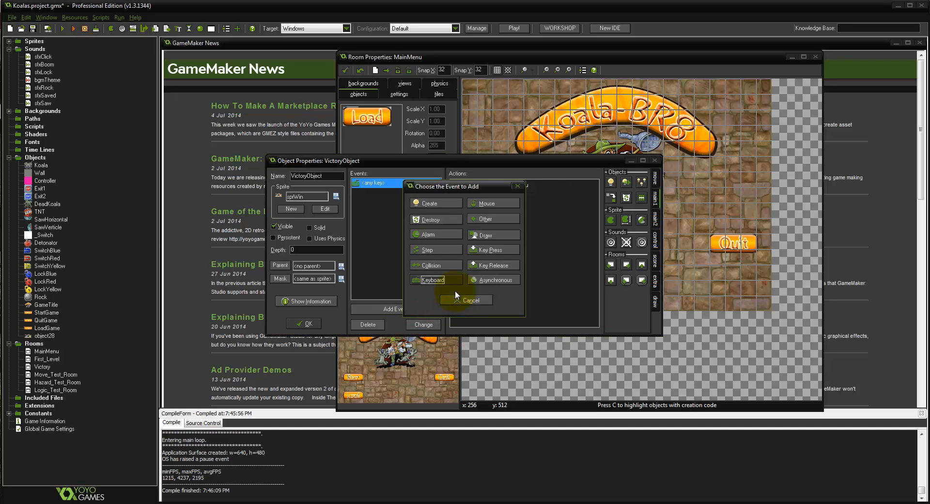
left_click(438, 203)
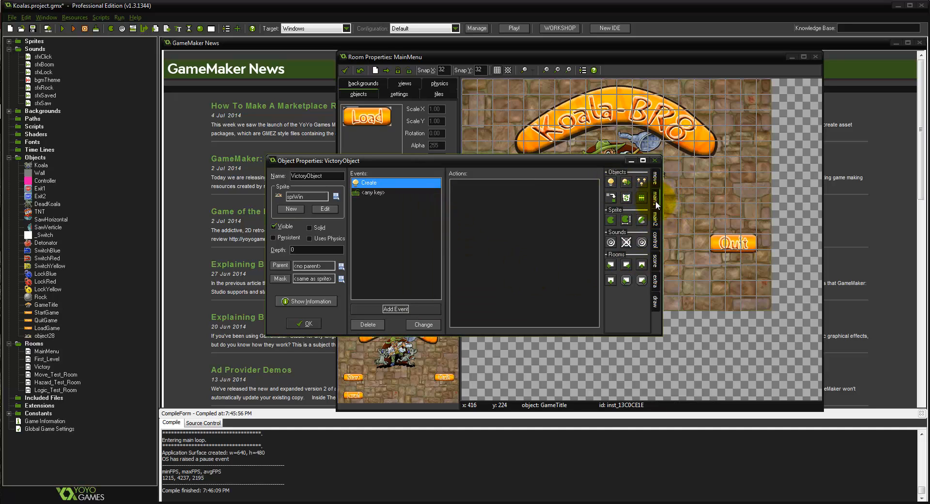
left_click_drag(614, 244, 526, 259)
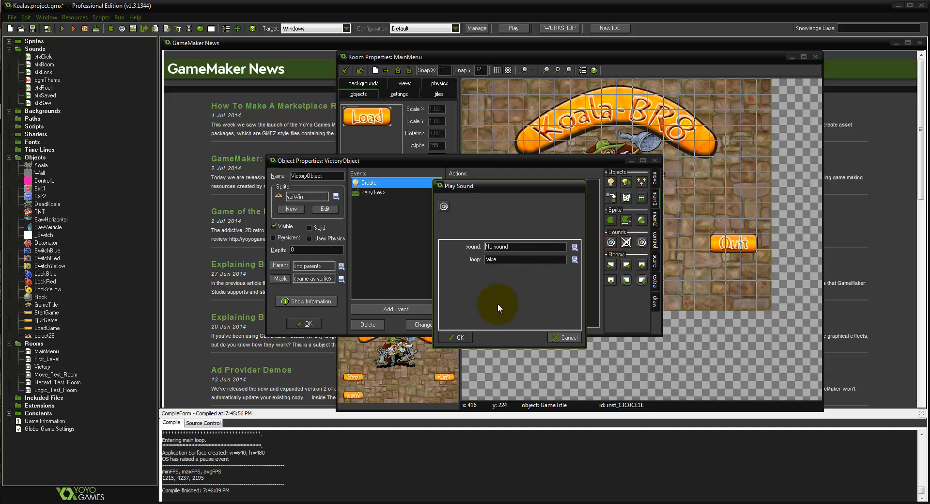
left_click(511, 246)
left_click(521, 290)
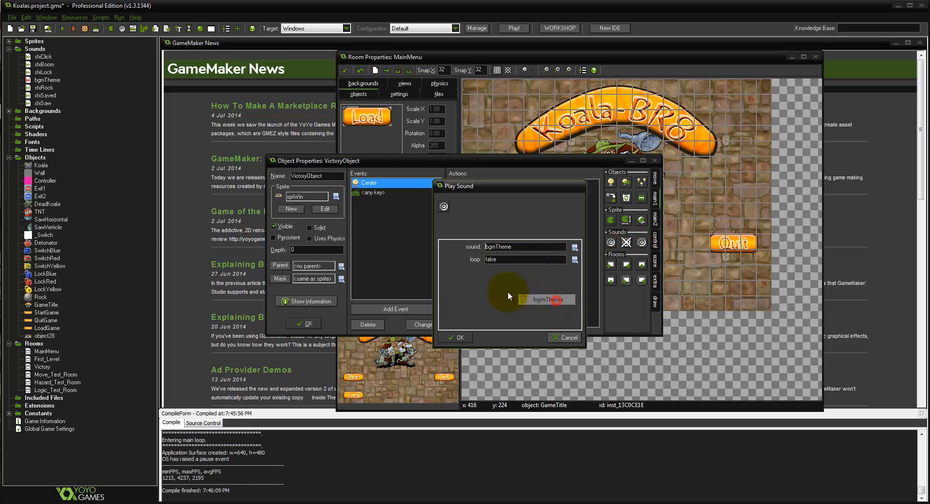
left_click(507, 258)
left_click(522, 276)
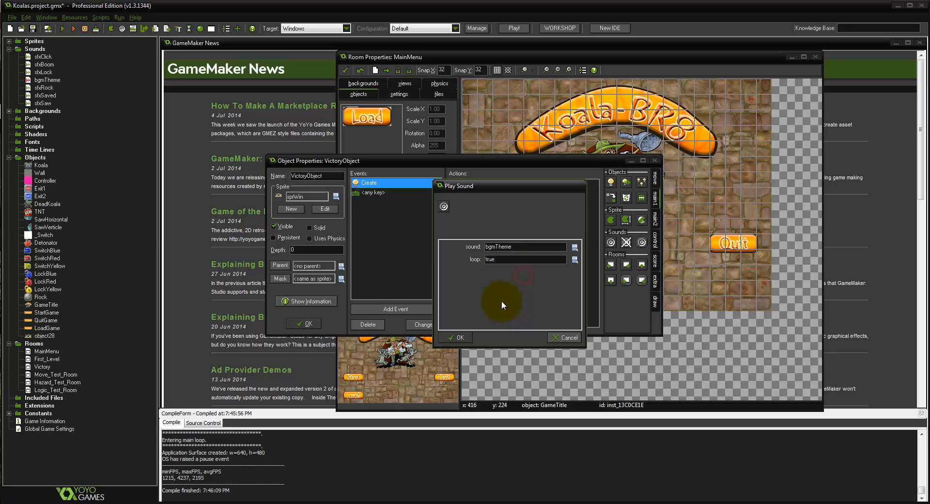
left_click(459, 337)
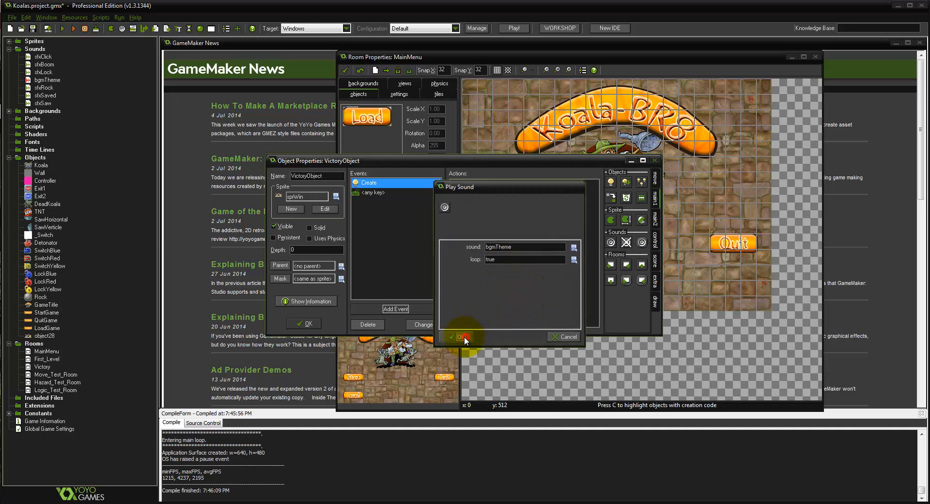
left_click(309, 324)
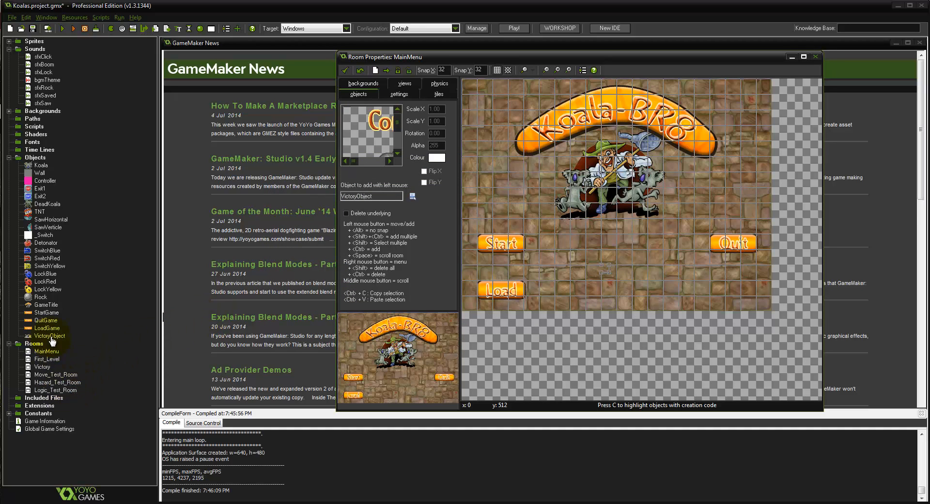
- Place one VictoryObject instance in the Victory room so its congratulations graphic sits near the room's centre
double_click(42, 367)
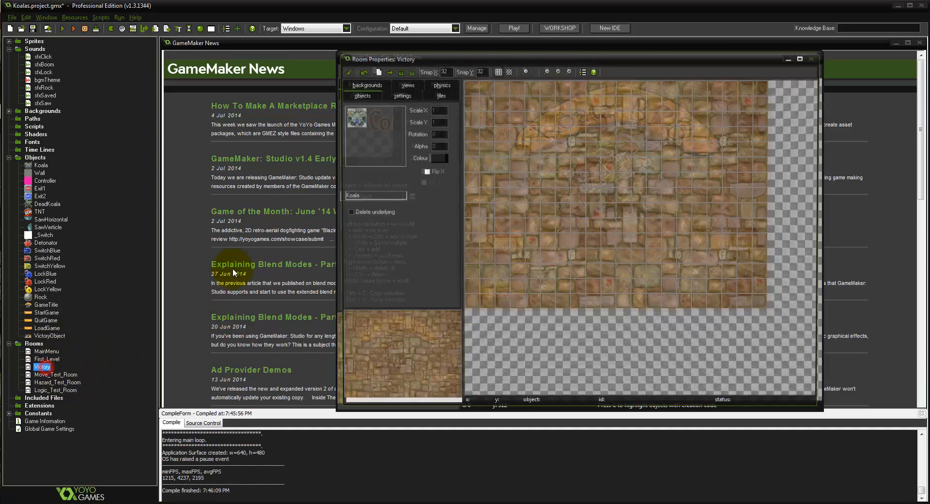
left_click(362, 147)
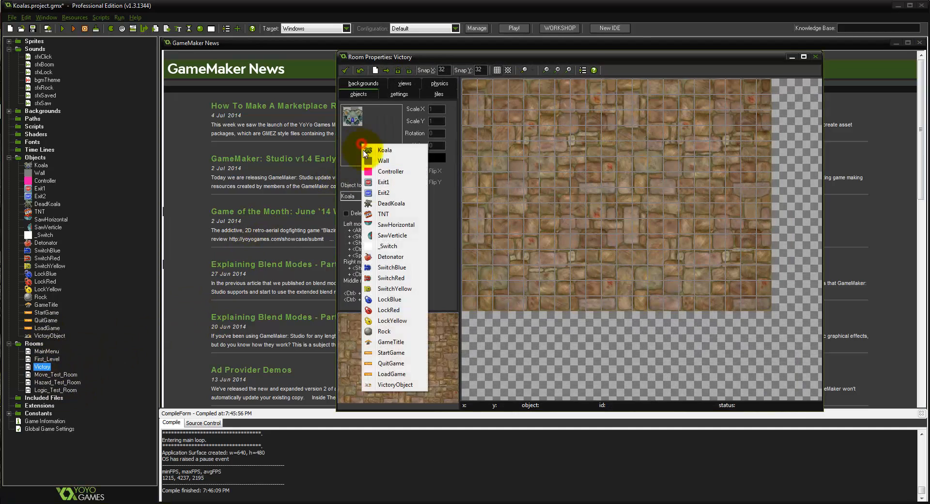
left_click(395, 384)
left_click(527, 154)
left_click_drag(527, 154, 521, 161)
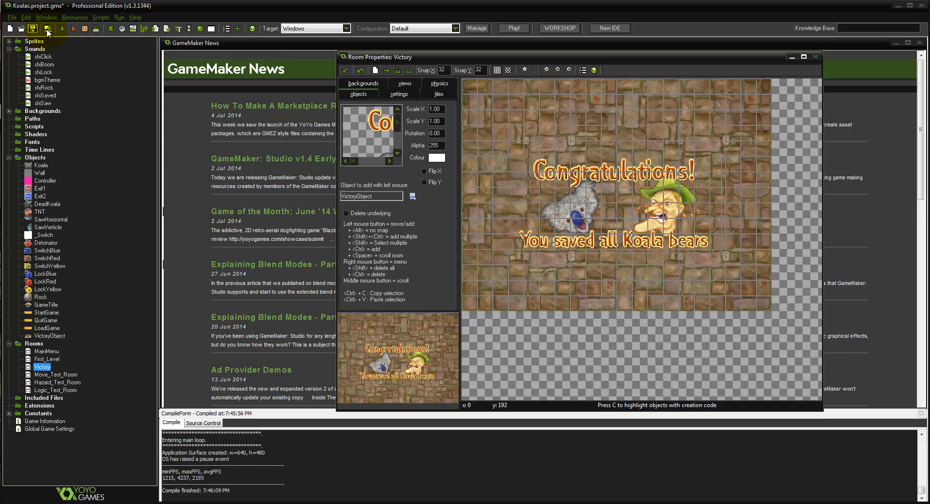
- Run the game, start the first level from the main menu, and steer one koala into the exit
left_click(71, 30)
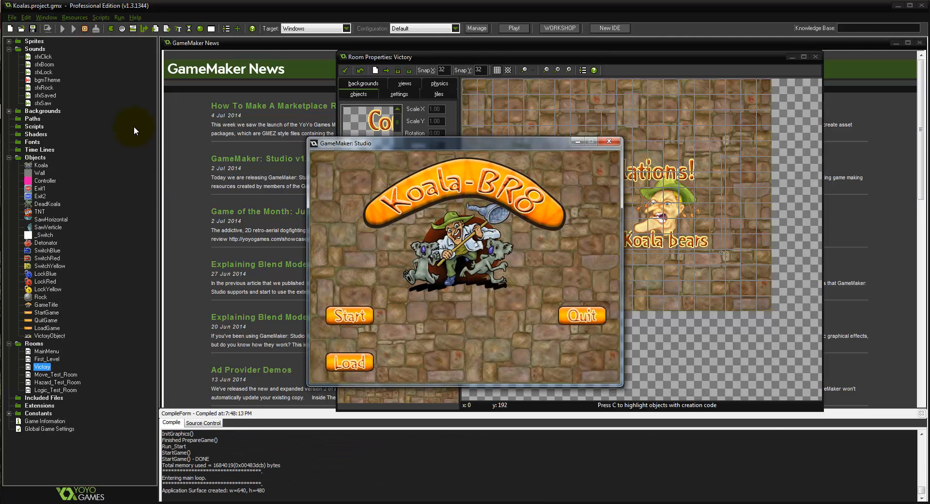
left_click(347, 317)
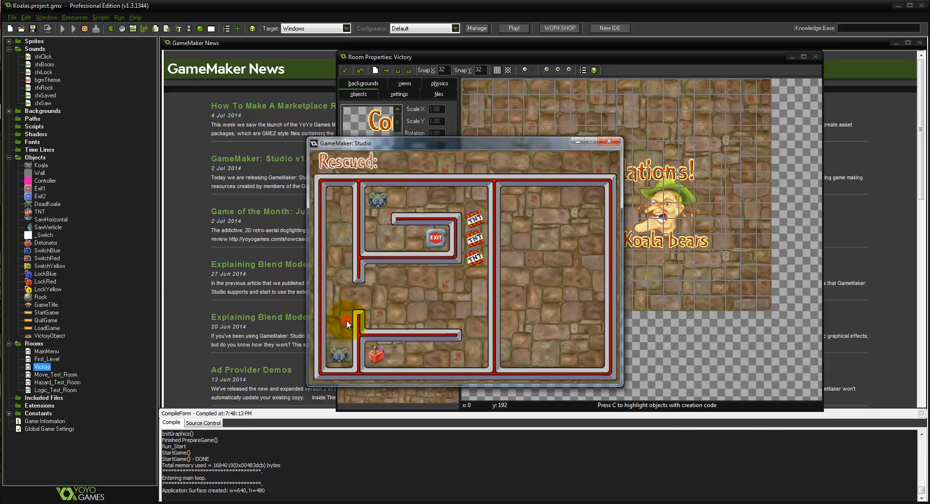
key("Up")
key("Right")
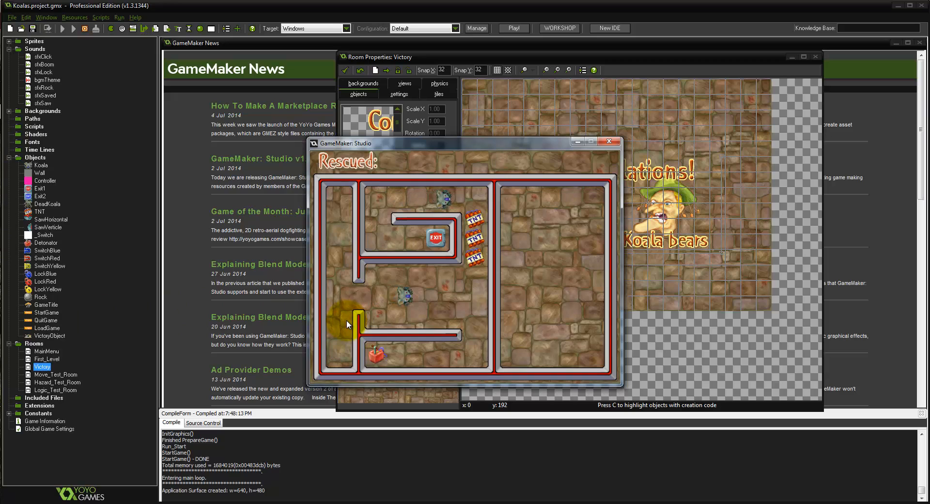
key("Left")
key("Down")
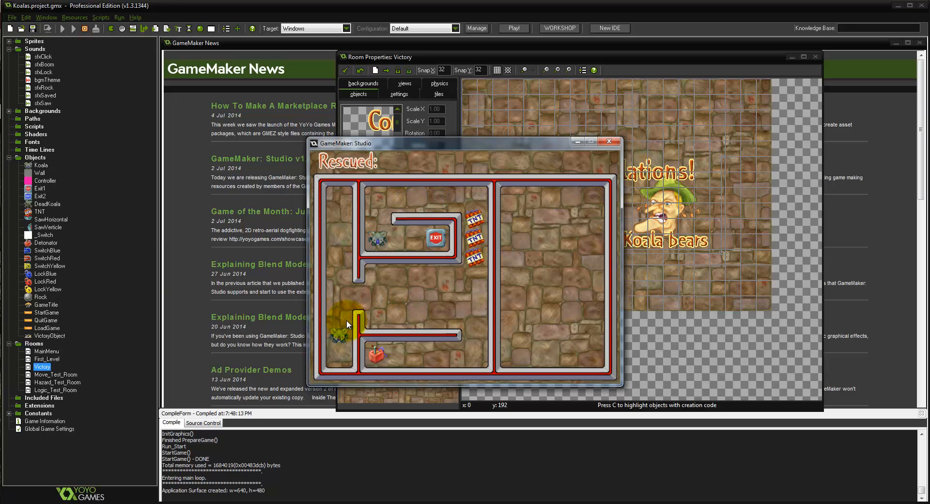
key("Right")
key("Up")
key("Right")
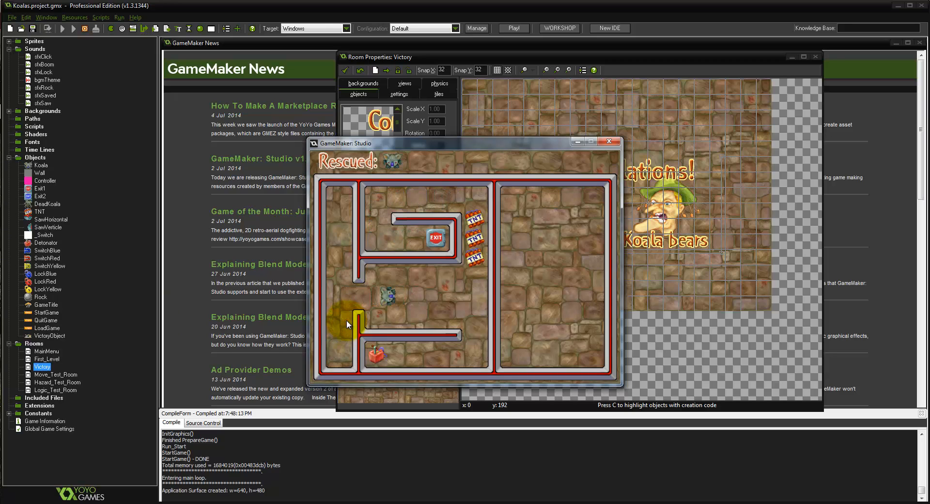
- Steer the remaining koala onto the detonator to blow up the TNT in the test run
key("Down")
key("Left")
key("Right")
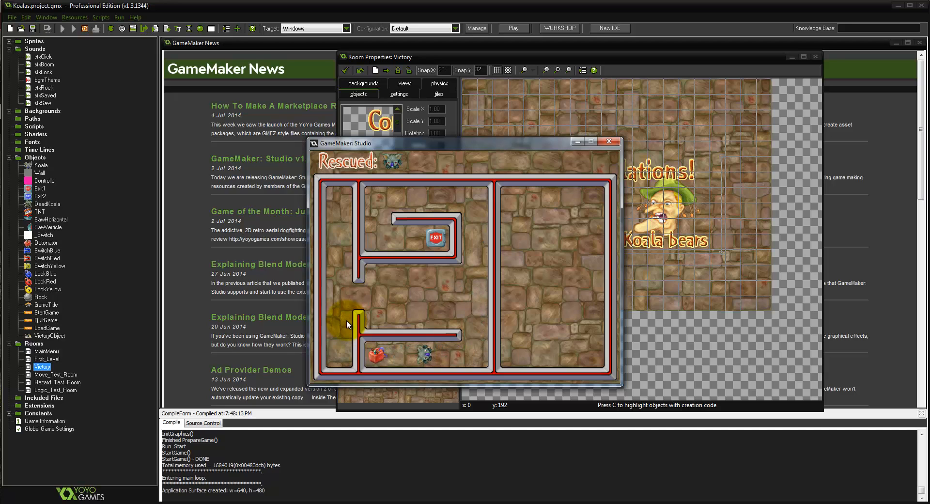
- Guide the last koala to the exit, and return through the victory room to the main menu to quit the game
key("Up")
key("Left")
key("Down")
key("Right")
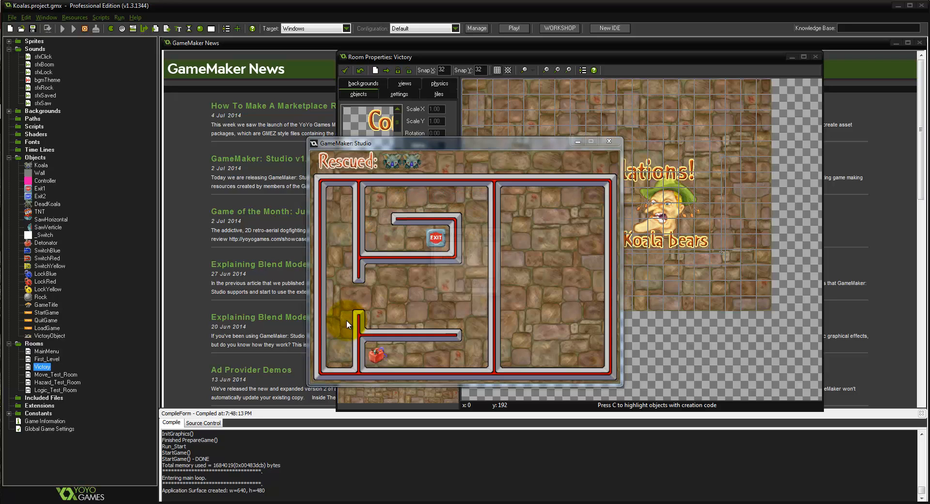
key("Return")
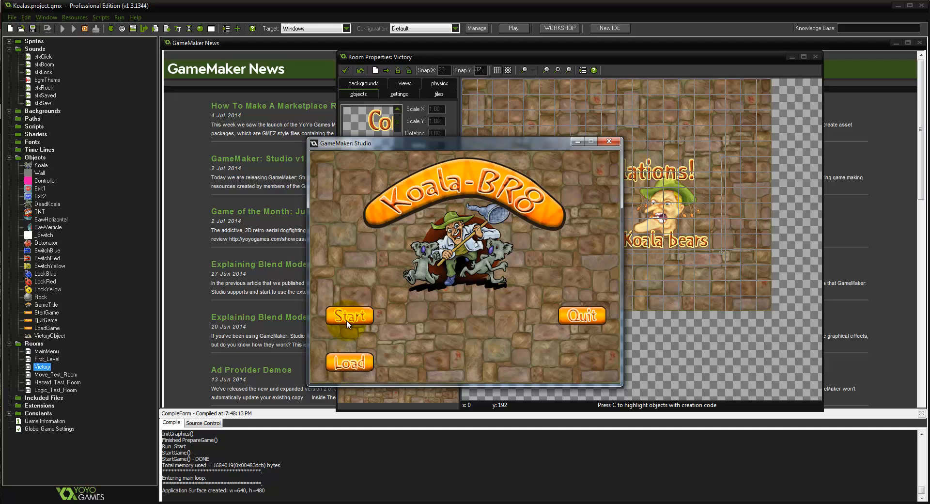
left_click(578, 317)
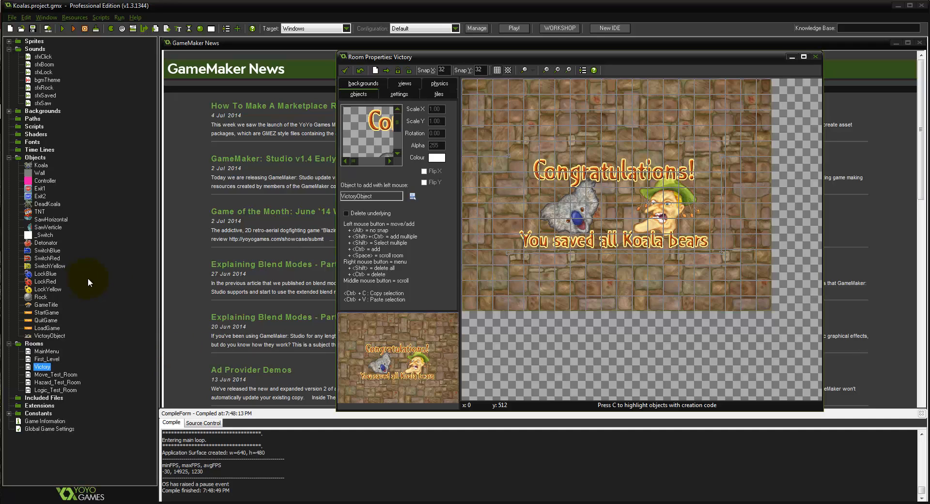
- In Exit1's Koala collision event, add a Play Sound action for sfxSaved before Destroy the instance, and accept the object
double_click(41, 188)
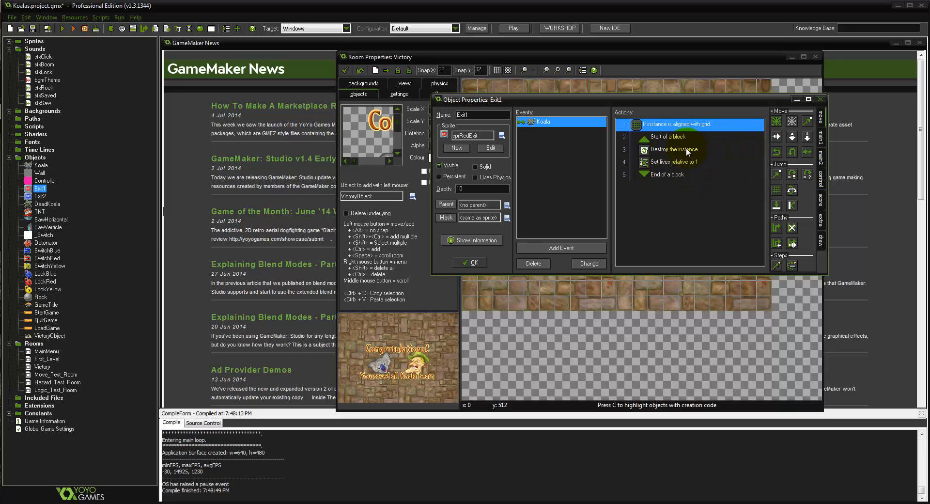
left_click(685, 150)
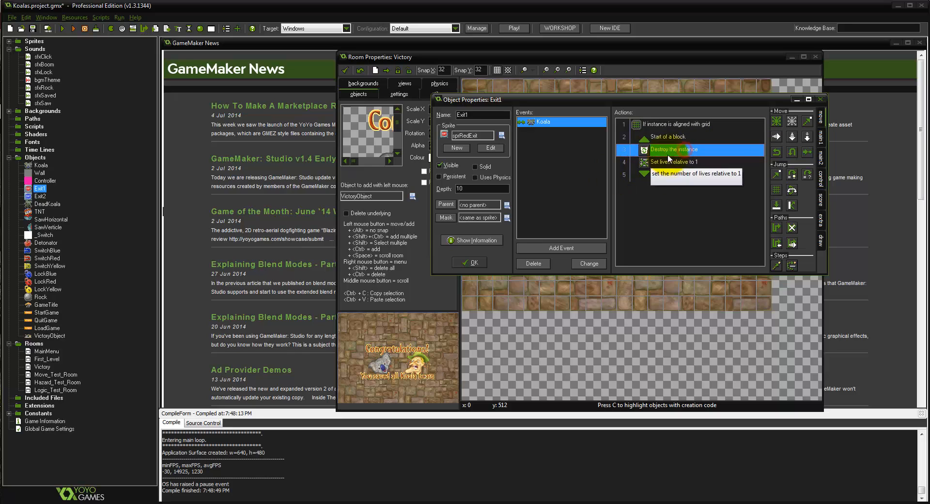
left_click(821, 180)
left_click(821, 137)
left_click_drag(777, 181, 684, 151)
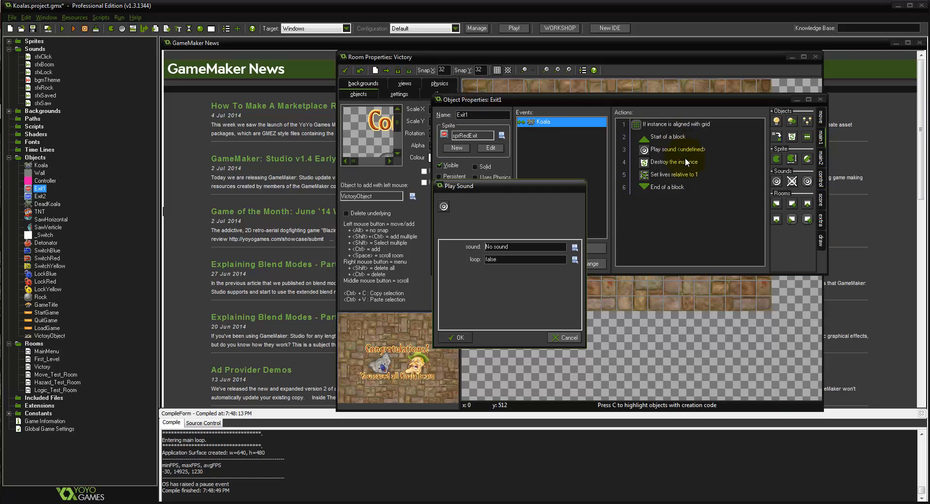
left_click(531, 248)
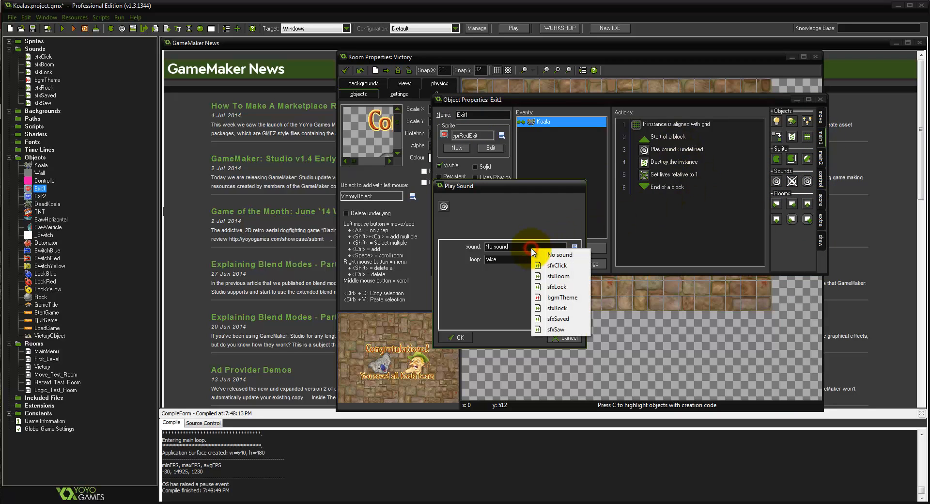
left_click(557, 319)
left_click(461, 338)
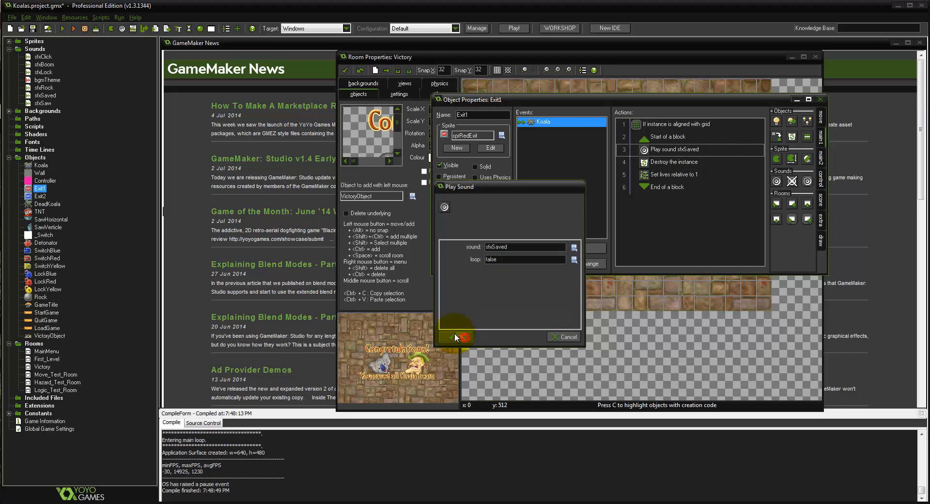
left_click(464, 266)
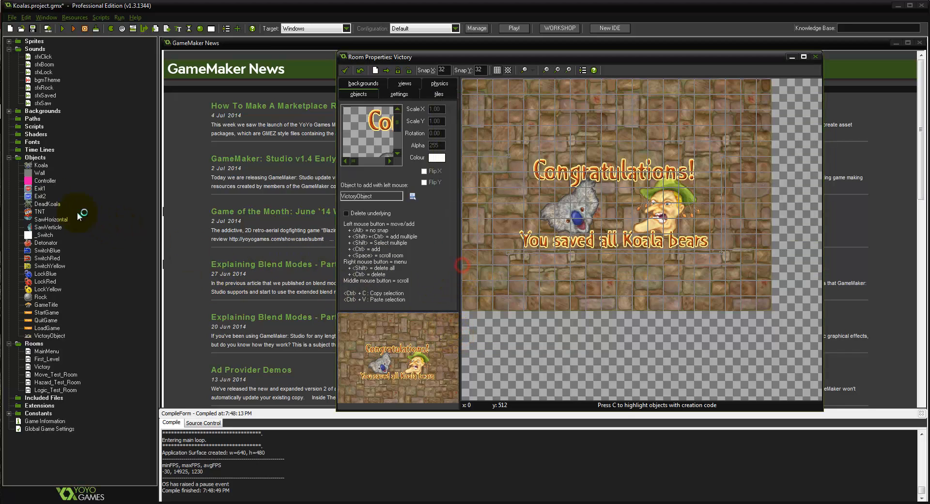
- In Exit2's Koala collision event, add a Play Sound action for sfxSaved before the first Destroy the instance, and accept the object
double_click(40, 196)
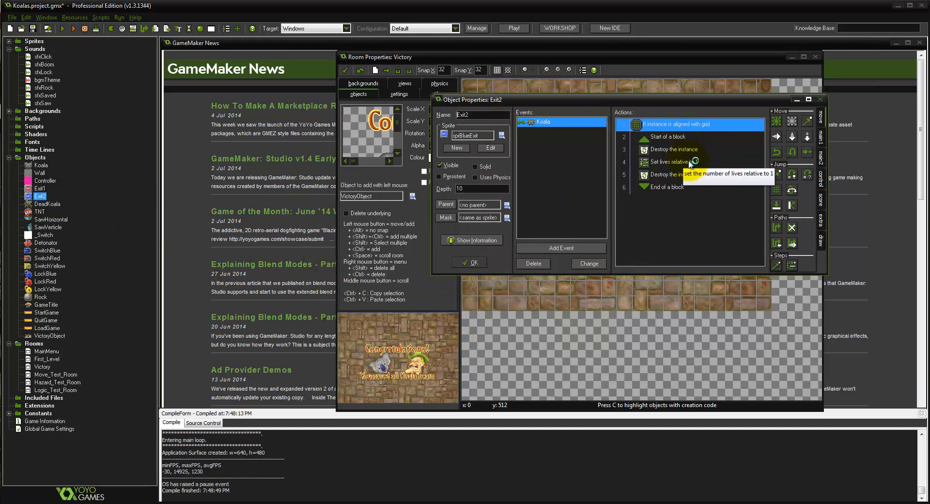
left_click(821, 138)
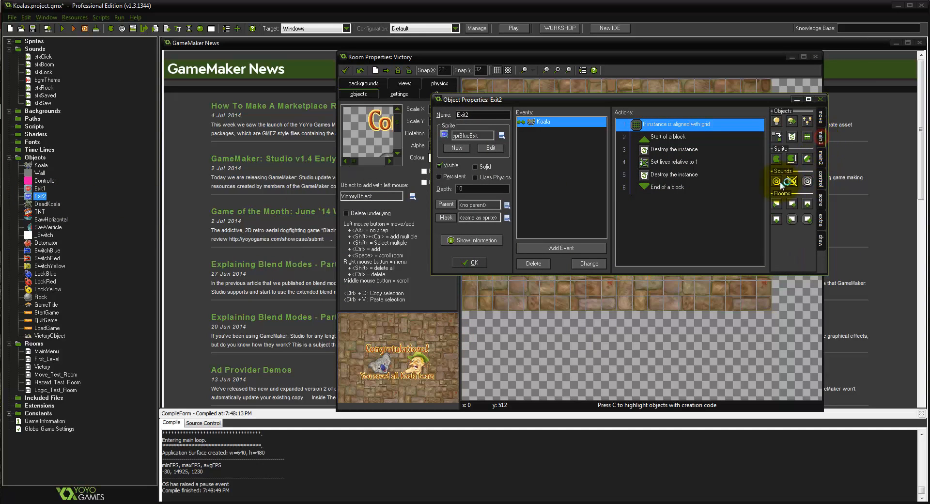
left_click_drag(776, 181, 673, 145)
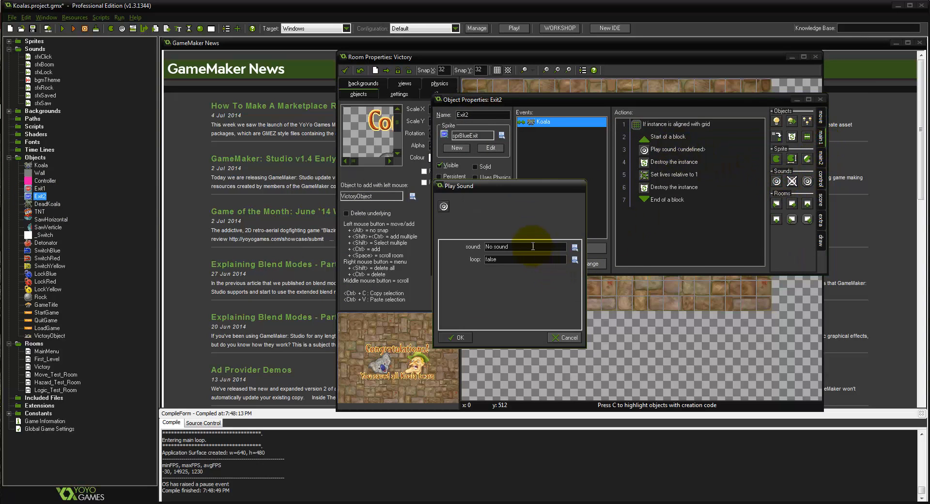
left_click(533, 247)
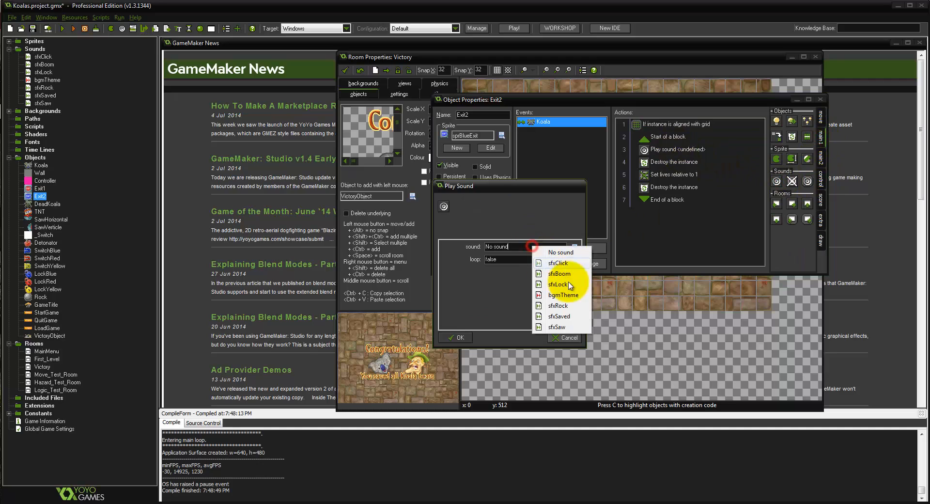
left_click(560, 316)
left_click(458, 338)
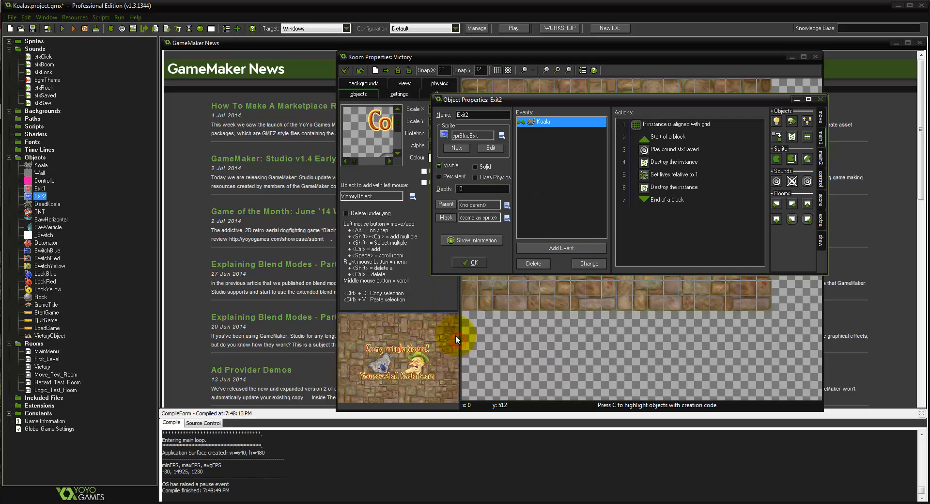
left_click(472, 262)
- In TNT's Koala collision event, add a Play Sound action for sfxBoom before the change into DeadKoala
right_click(40, 215)
double_click(40, 213)
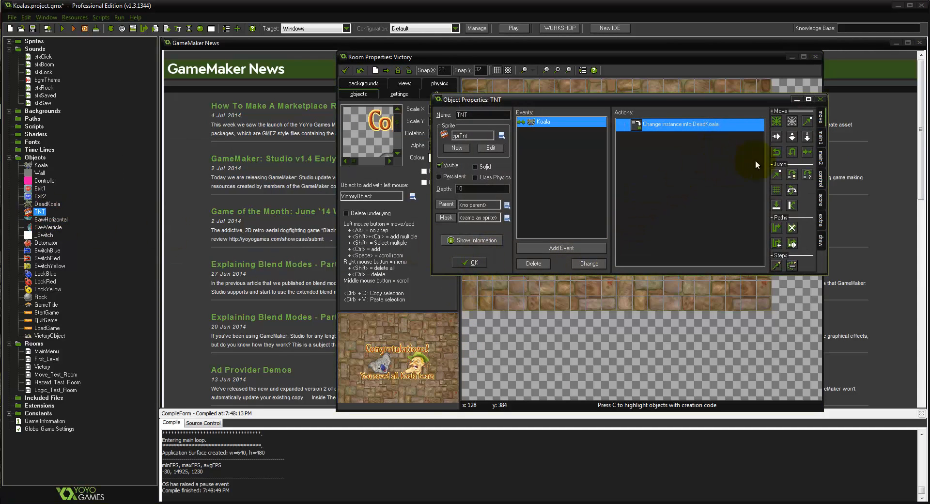
left_click(820, 138)
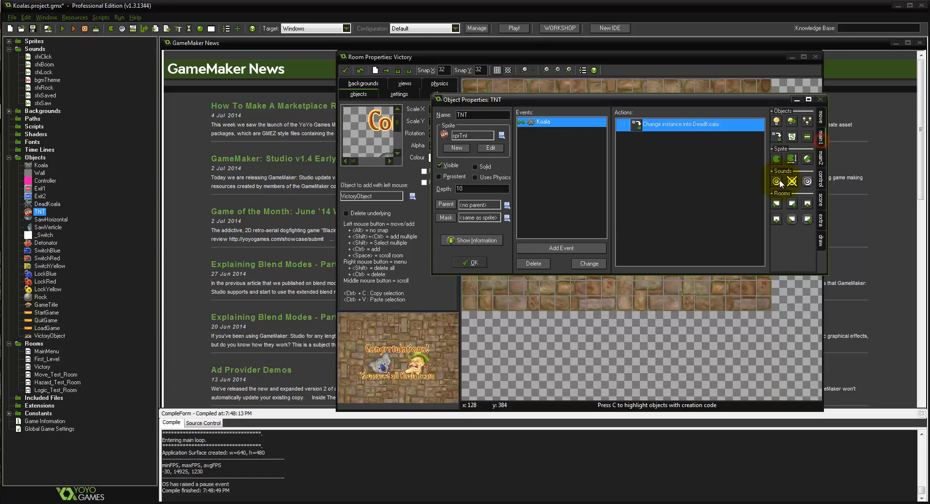
left_click_drag(698, 136, 695, 128)
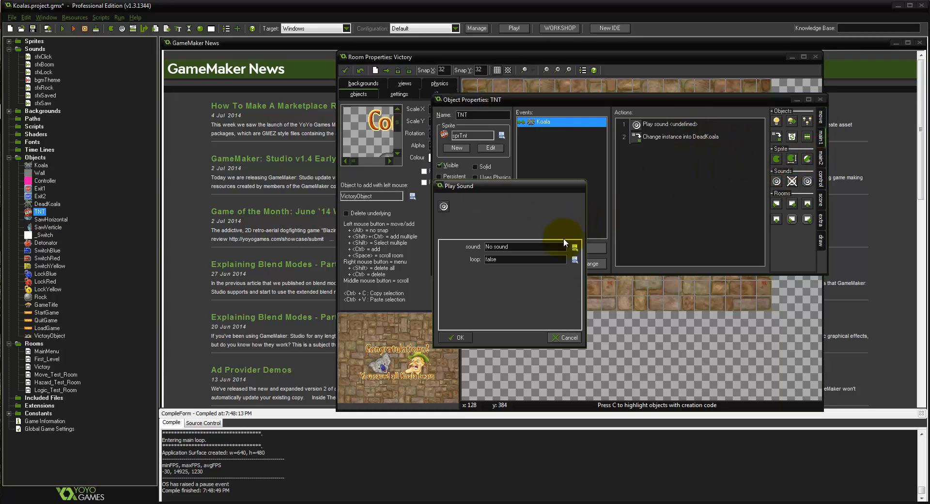
left_click(551, 246)
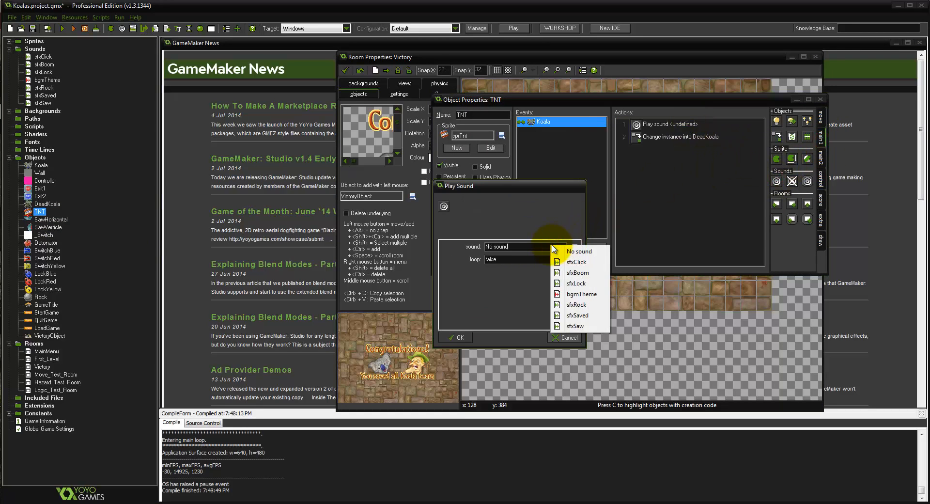
left_click(596, 274)
left_click(460, 337)
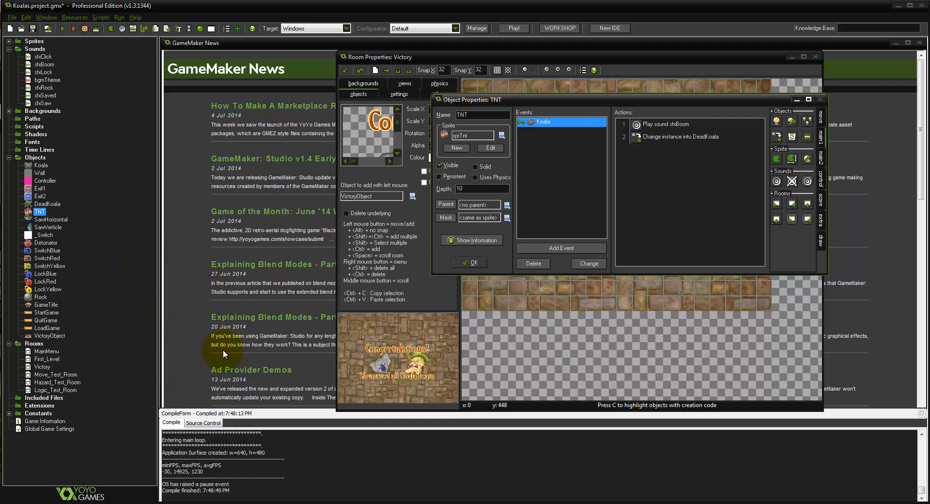
- Run the game again, start the level and steer a koala into the TNT to test the explosion sound
left_click(73, 28)
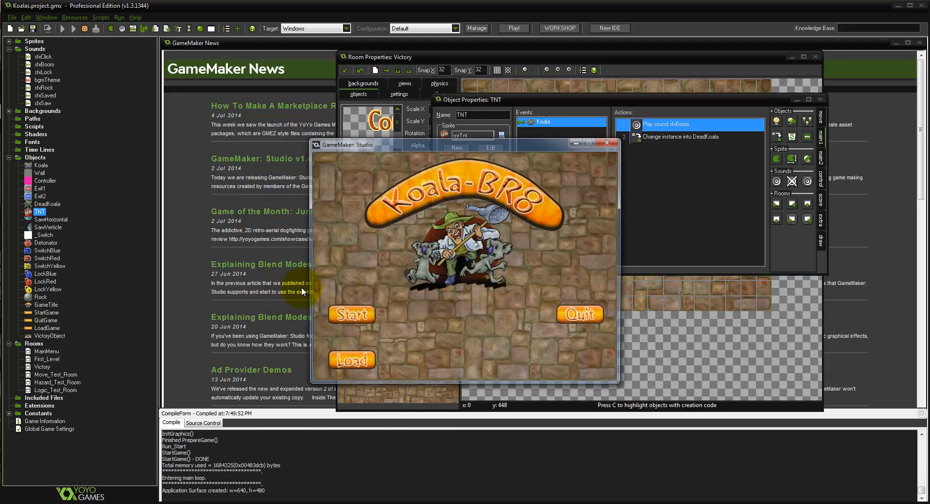
left_click(360, 308)
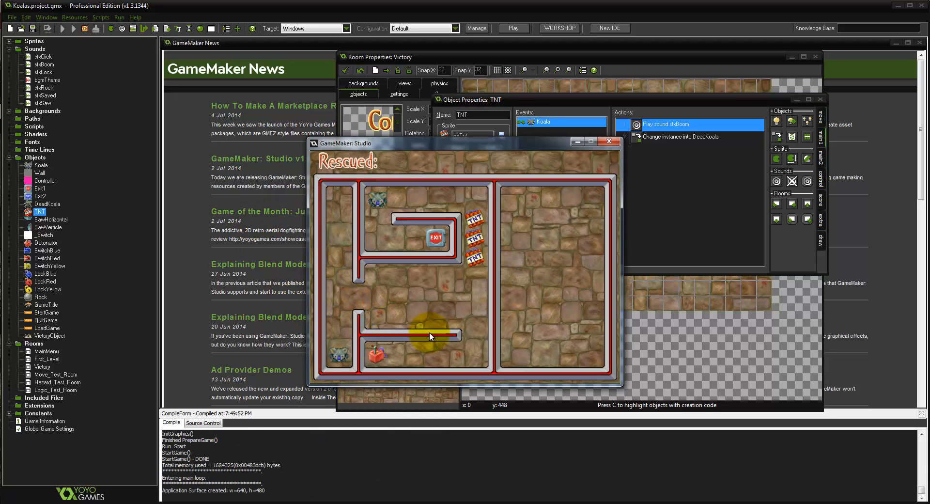
key("Up")
key("Right")
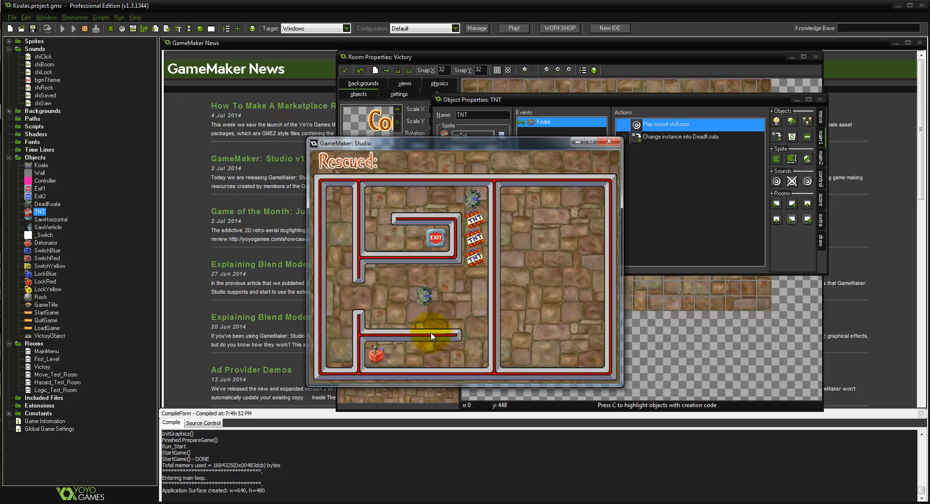
key("Down")
key("Right")
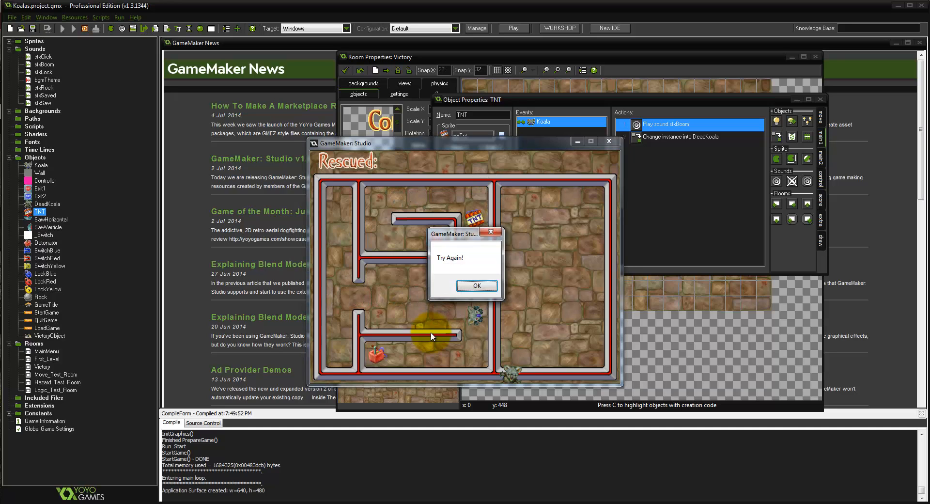
key("Return")
- Replay the restarted level and steer one koala into the exit to test the rescue sound
key("Right")
key("Right")
key("Up")
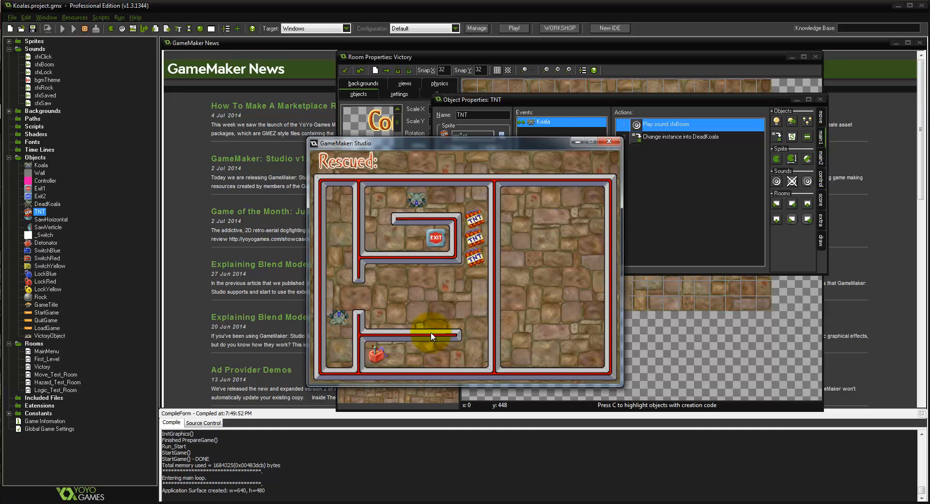
key("Right")
key("Left")
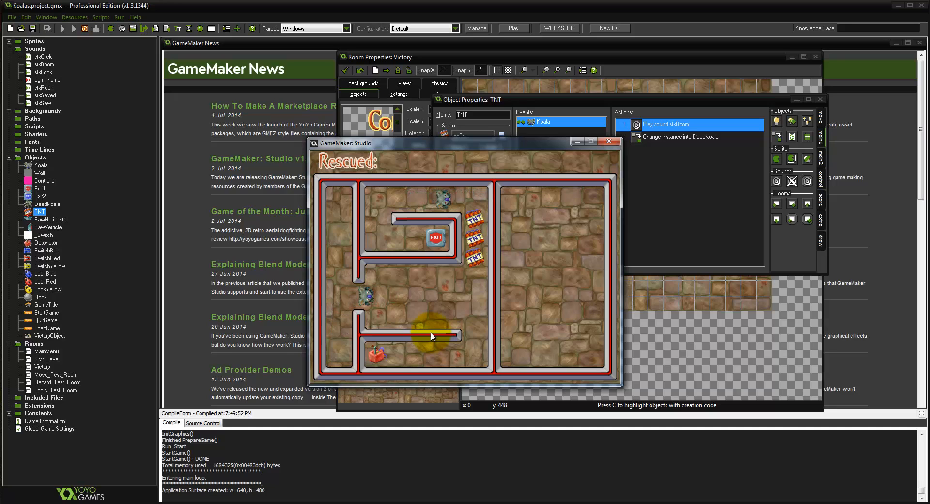
key("Right")
key("Left")
key("Right")
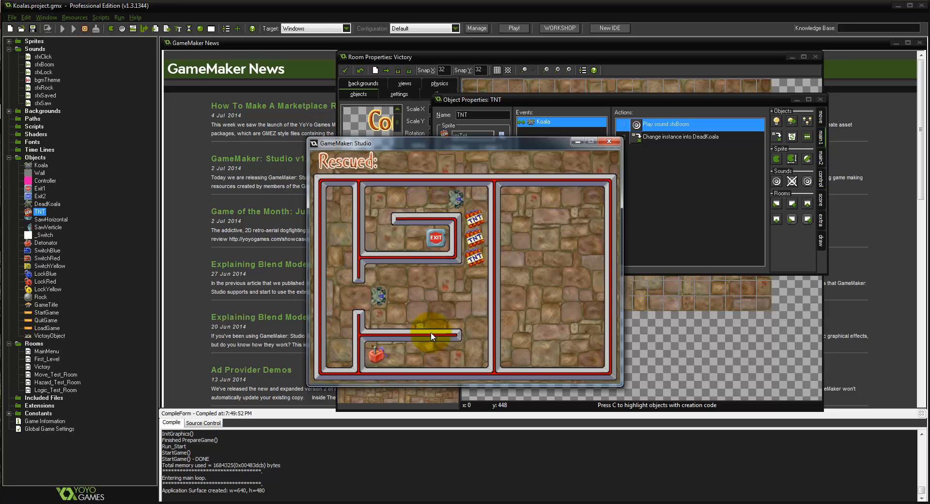
key("Down")
key("Left")
key("Left")
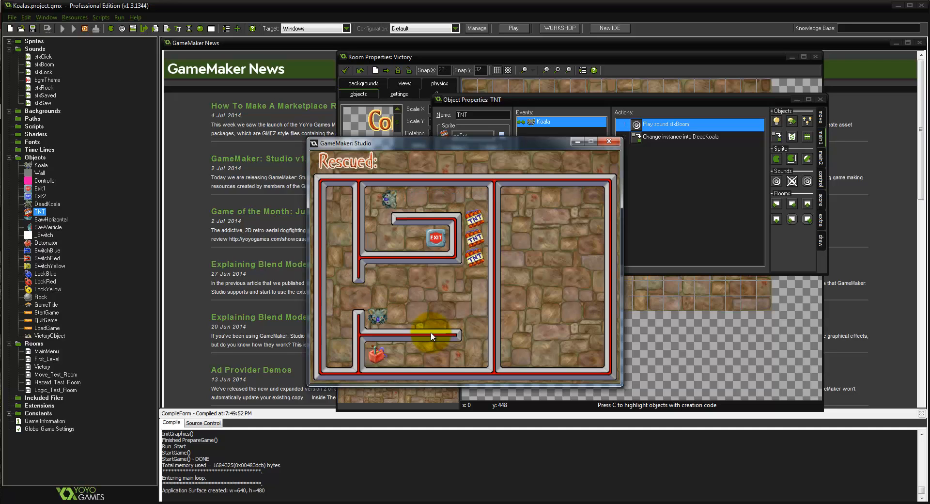
key("Down")
key("Right")
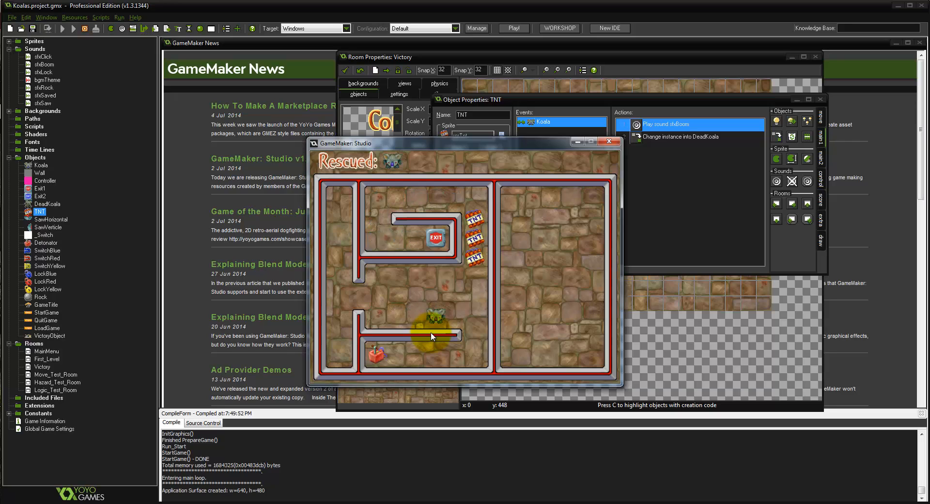
- Move the other koala around the lower wall onto the detonator to remove the TNT
key("Right")
key("Down")
key("Left")
key("Right")
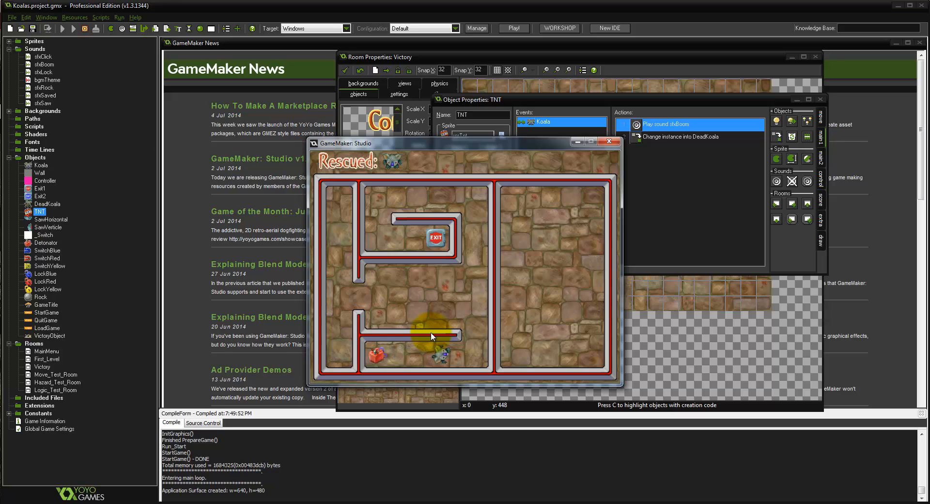
- Bring the remaining koala to the exit, continue to the victory room, and close the game
key("Up")
key("Left")
key("Down")
key("Right")
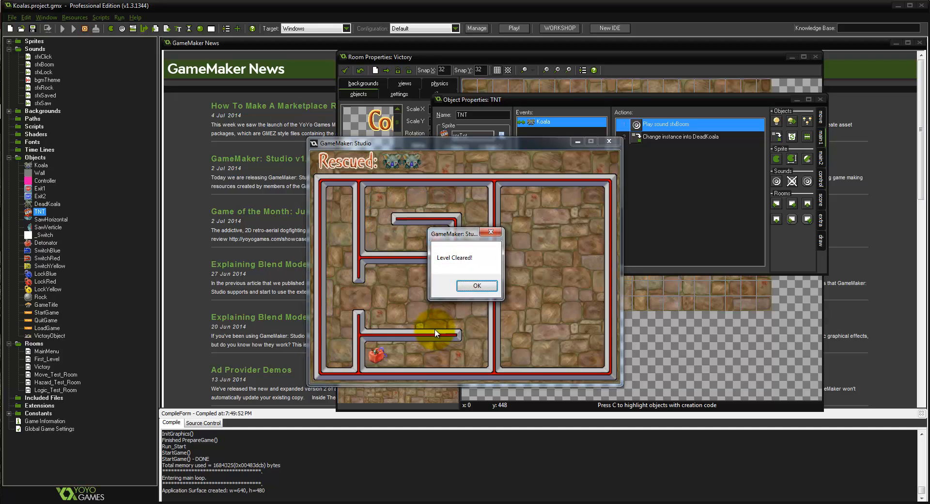
key("Return")
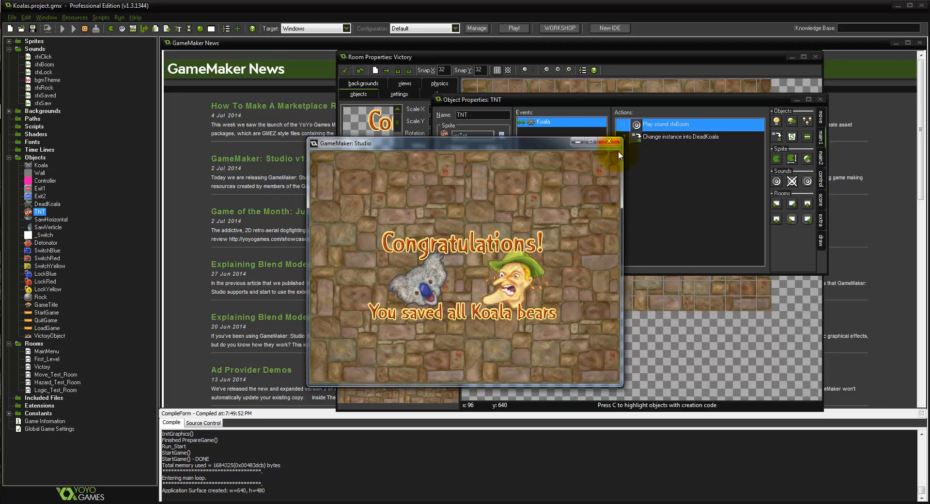
left_click(609, 141)
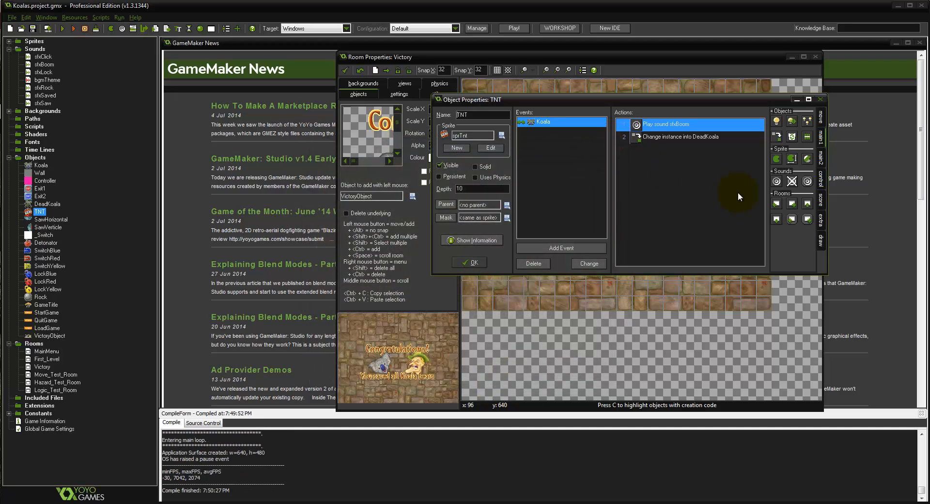